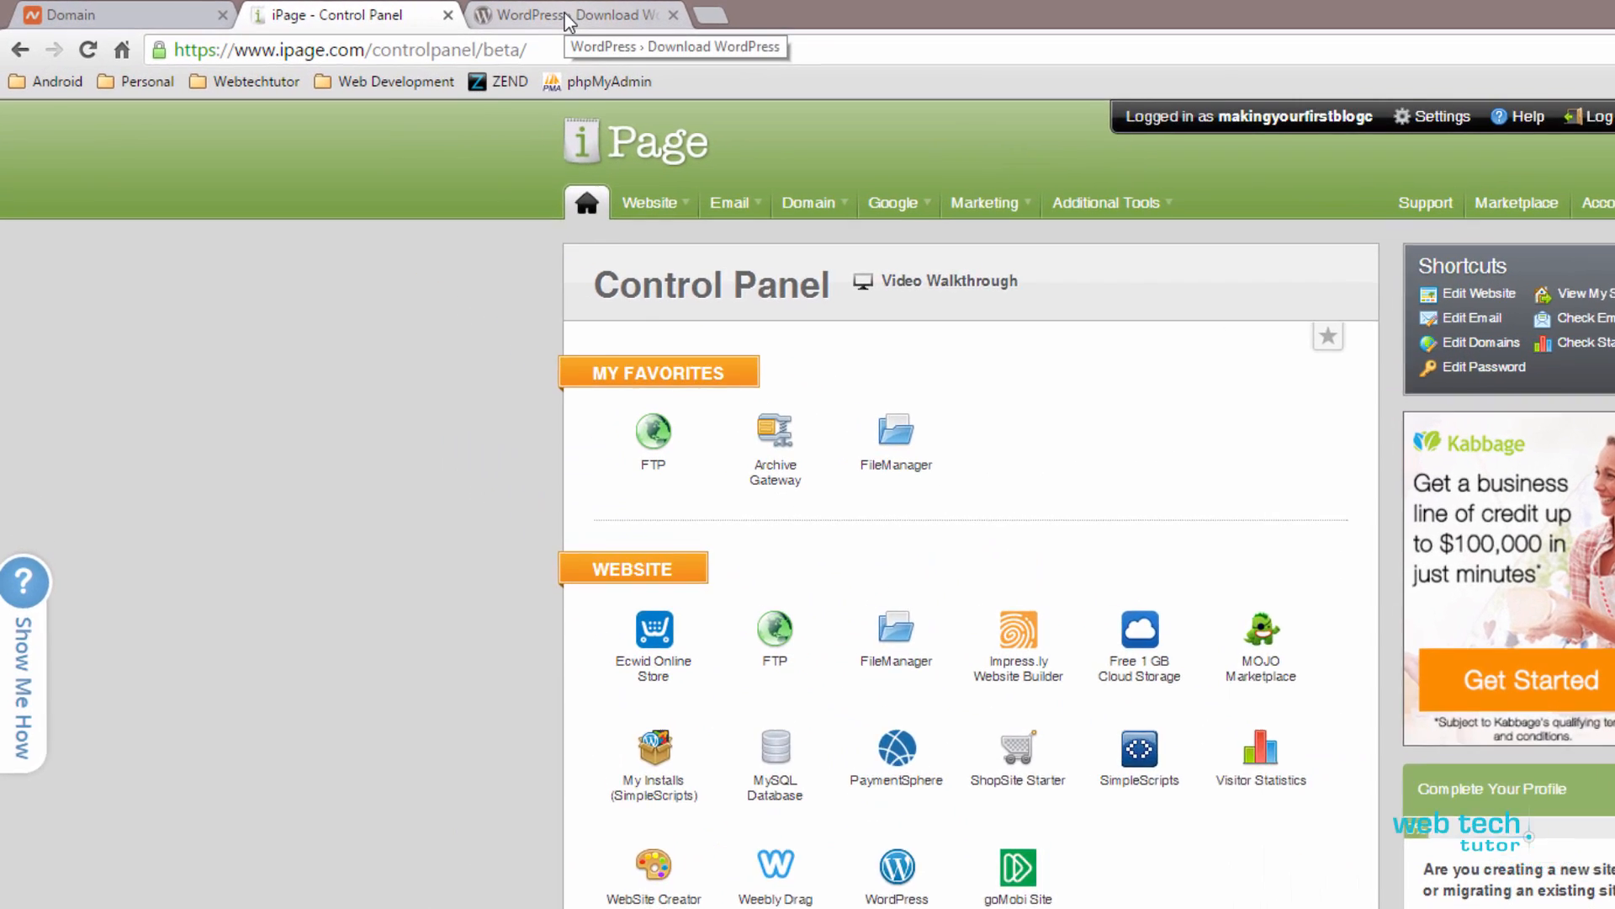
Check the WordPress download page, and in File Explorer duplicate the NEW SITE FOLDER STRUCTURE folder inside _WEBSITES
click(566, 15)
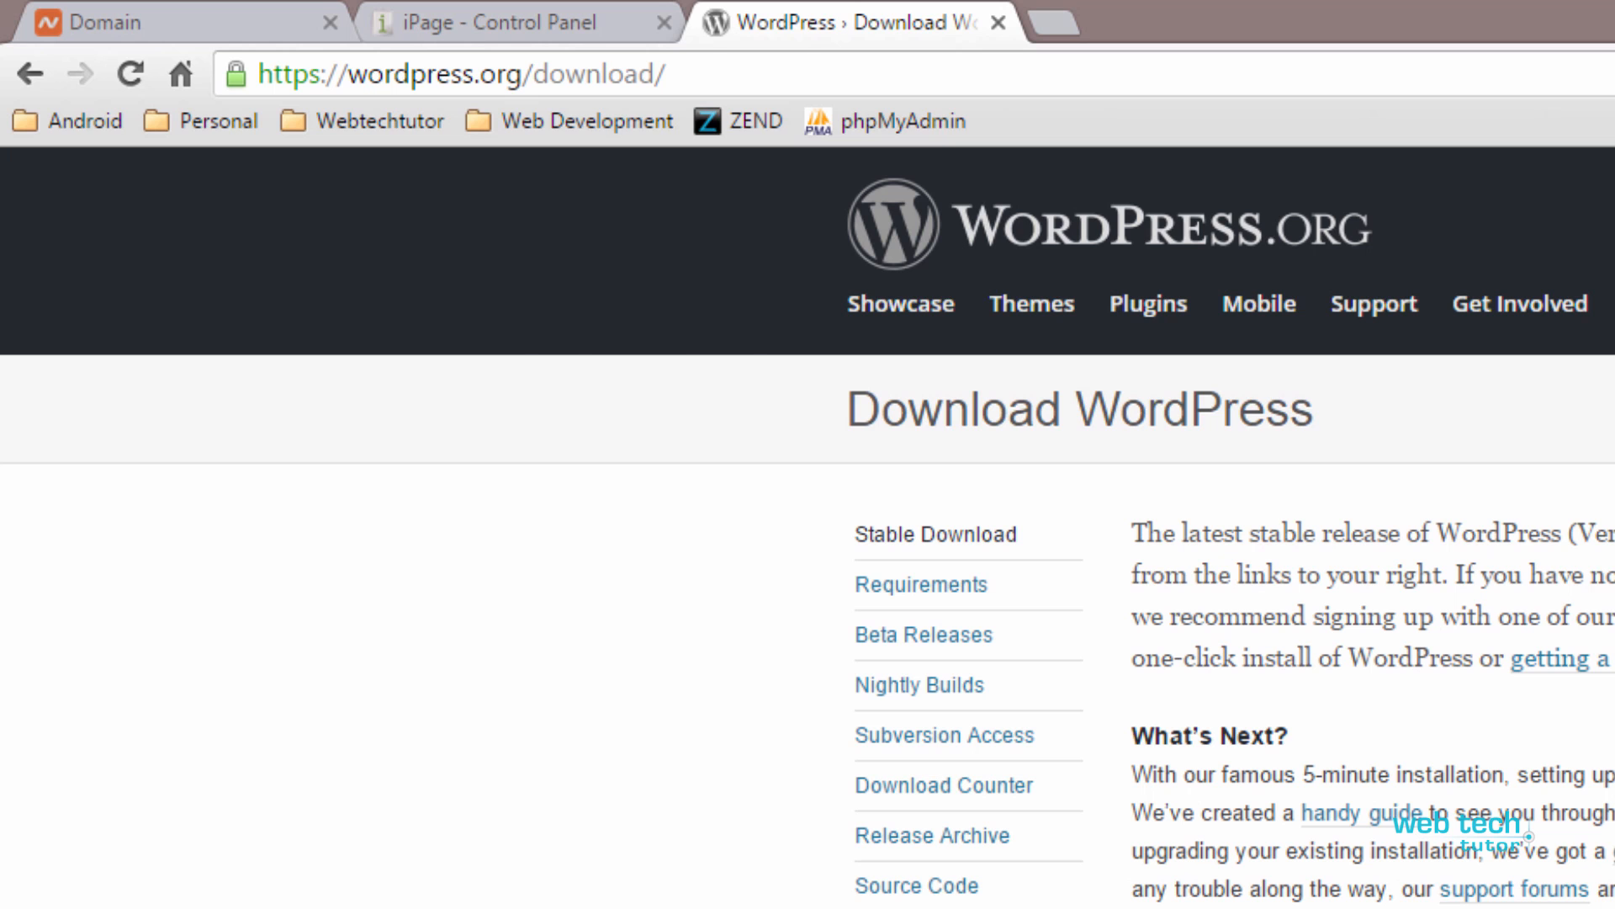
key(alt+Tab)
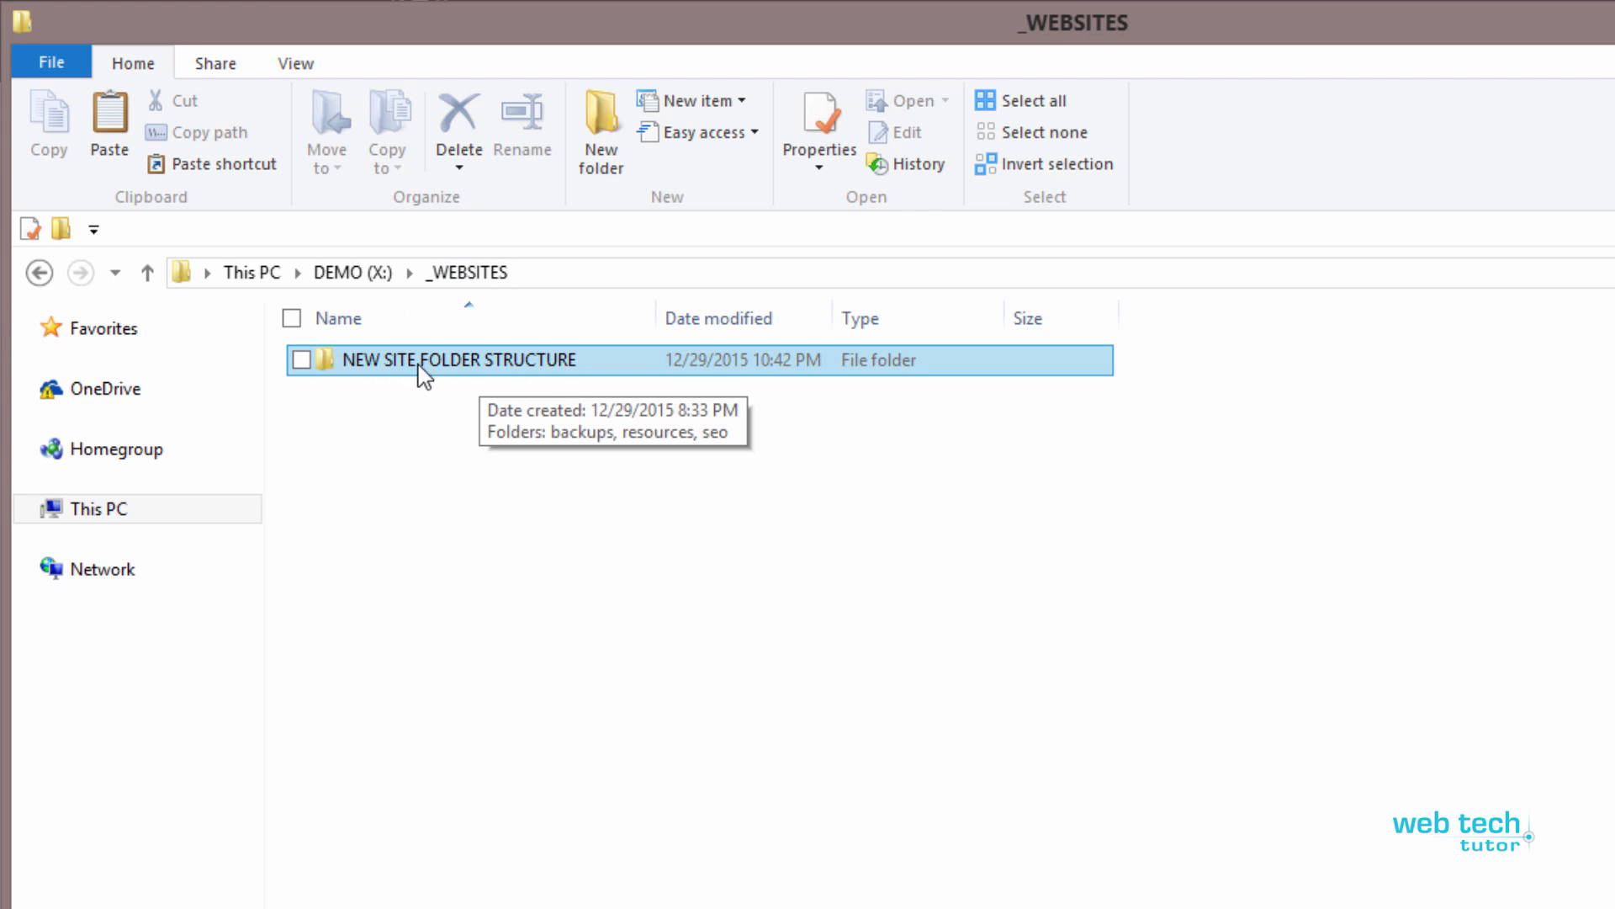
click(494, 371)
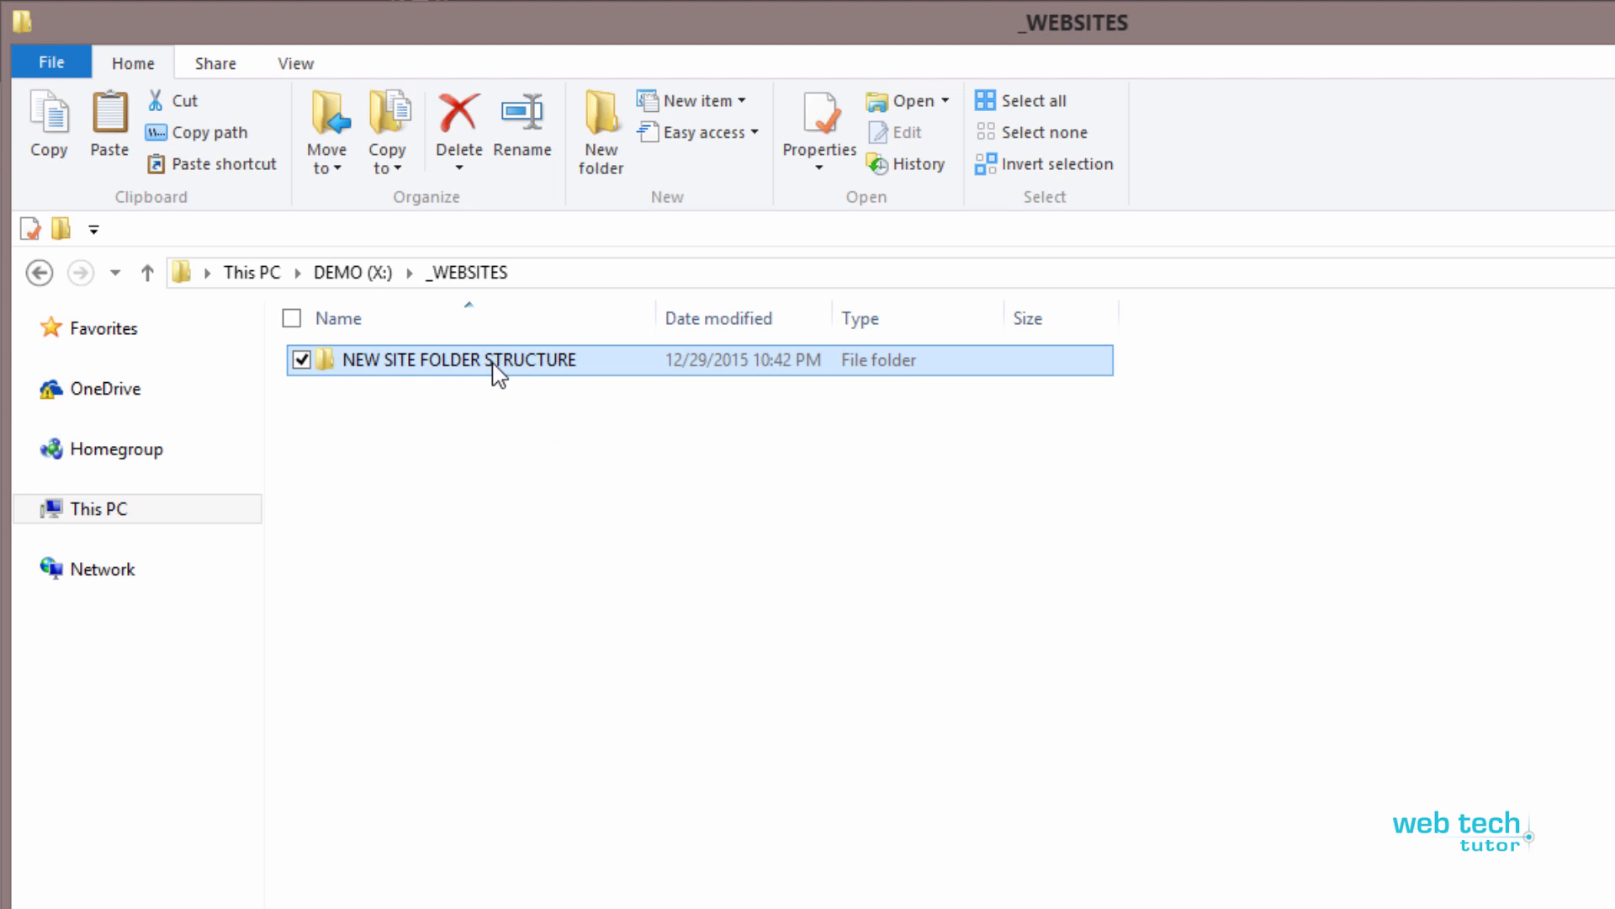
key(ctrl+c)
key(ctrl+v)
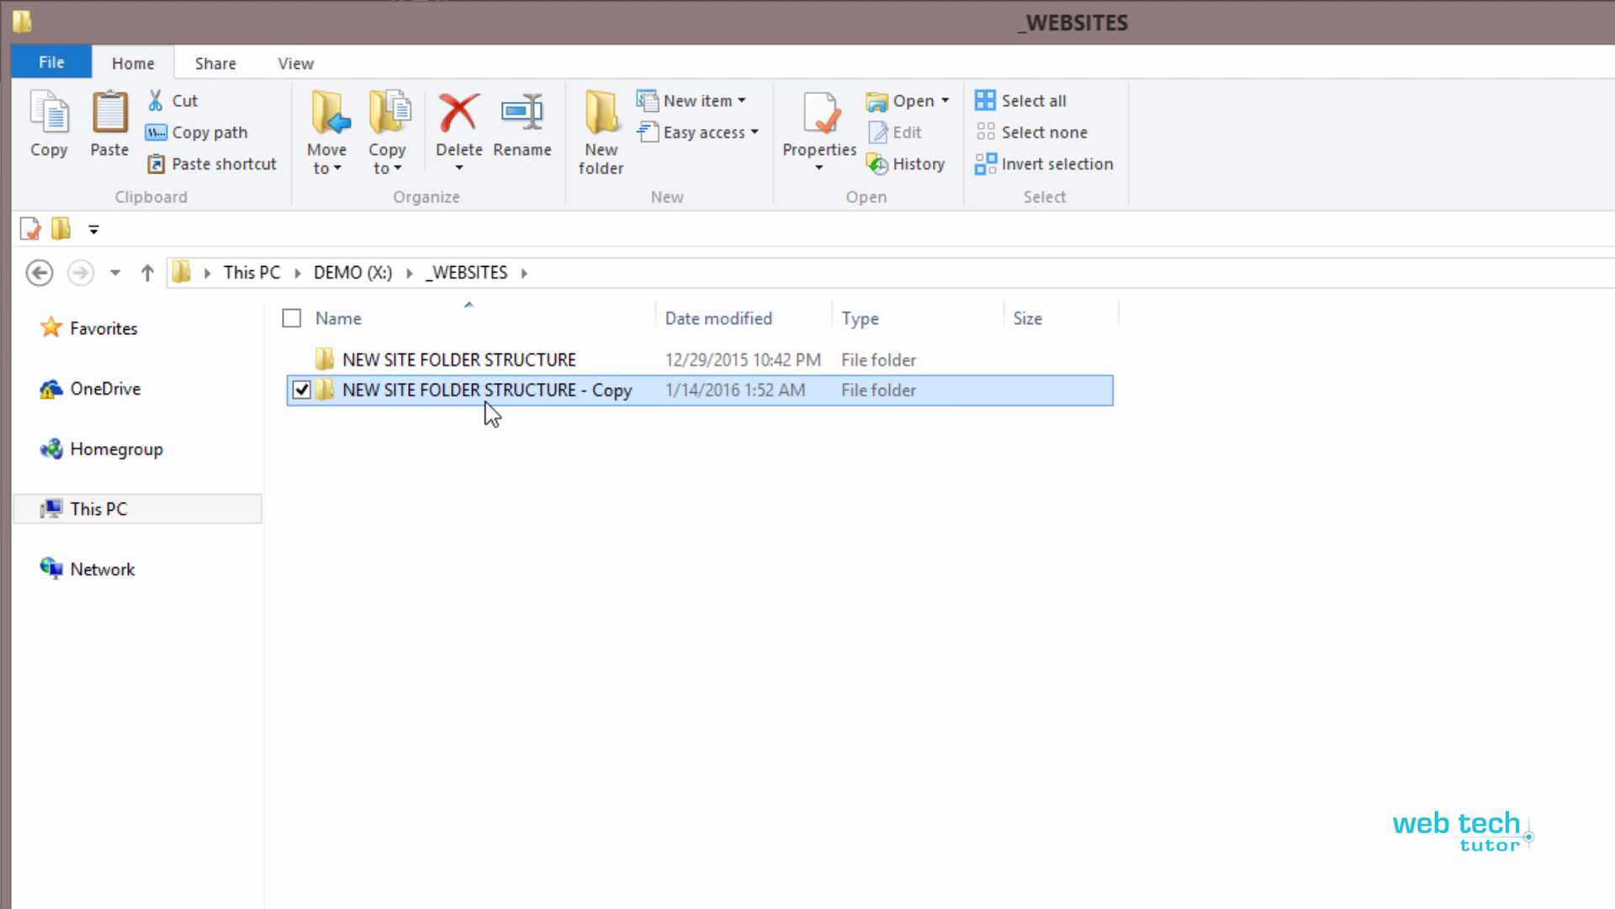
Rename the duplicated folder makeyourfirstblog.com and open it
click(486, 397)
text(ma)
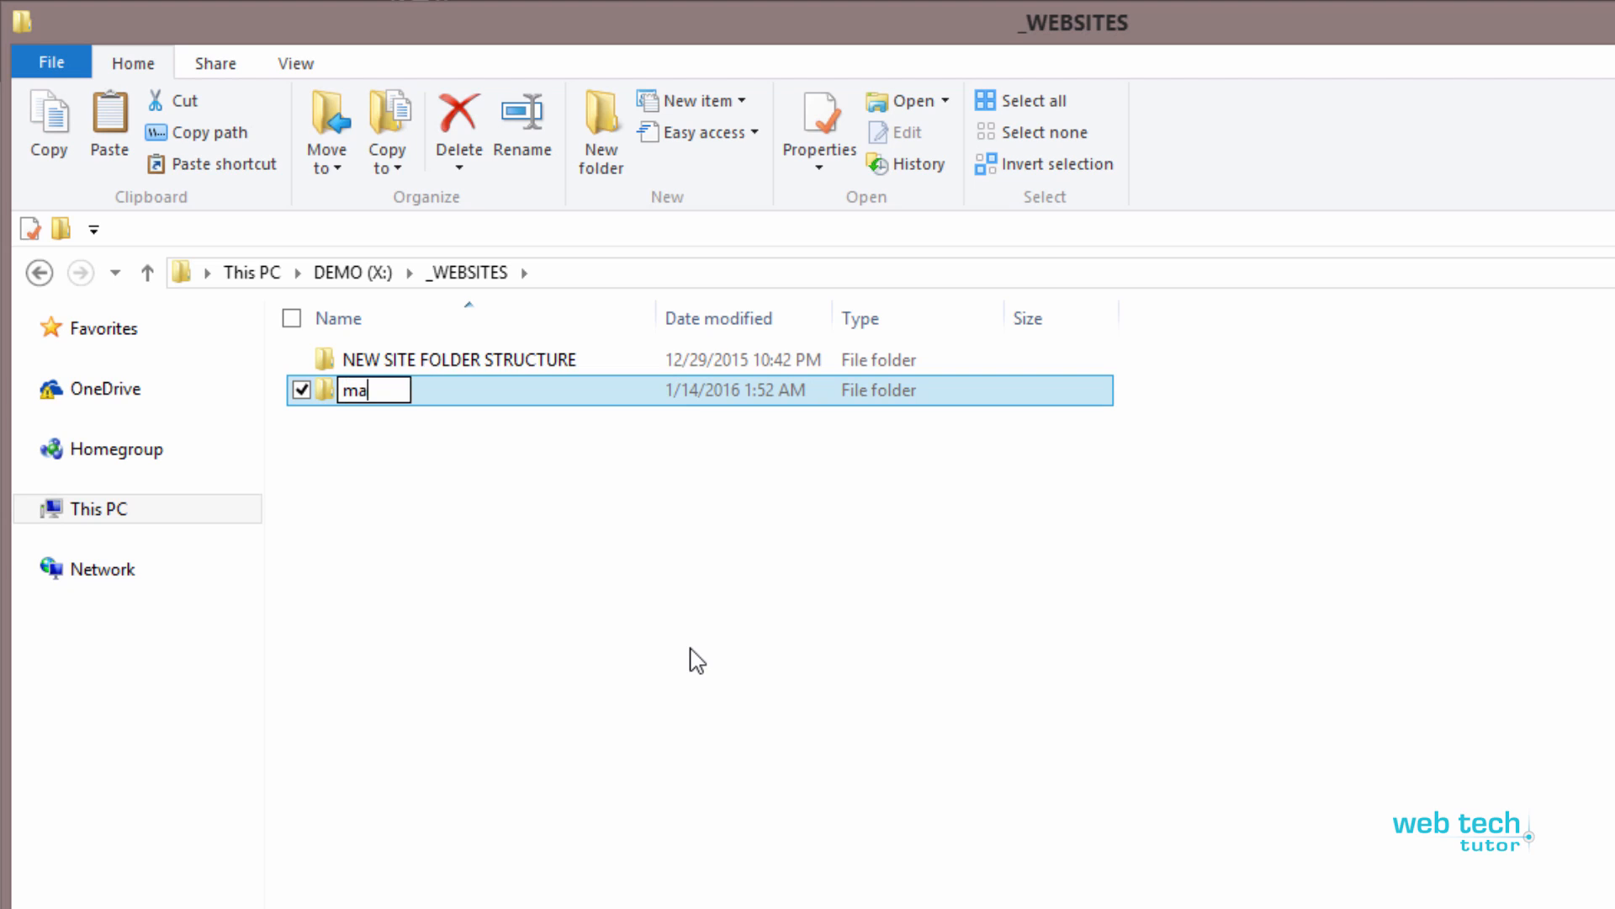
text(keyourfirst)
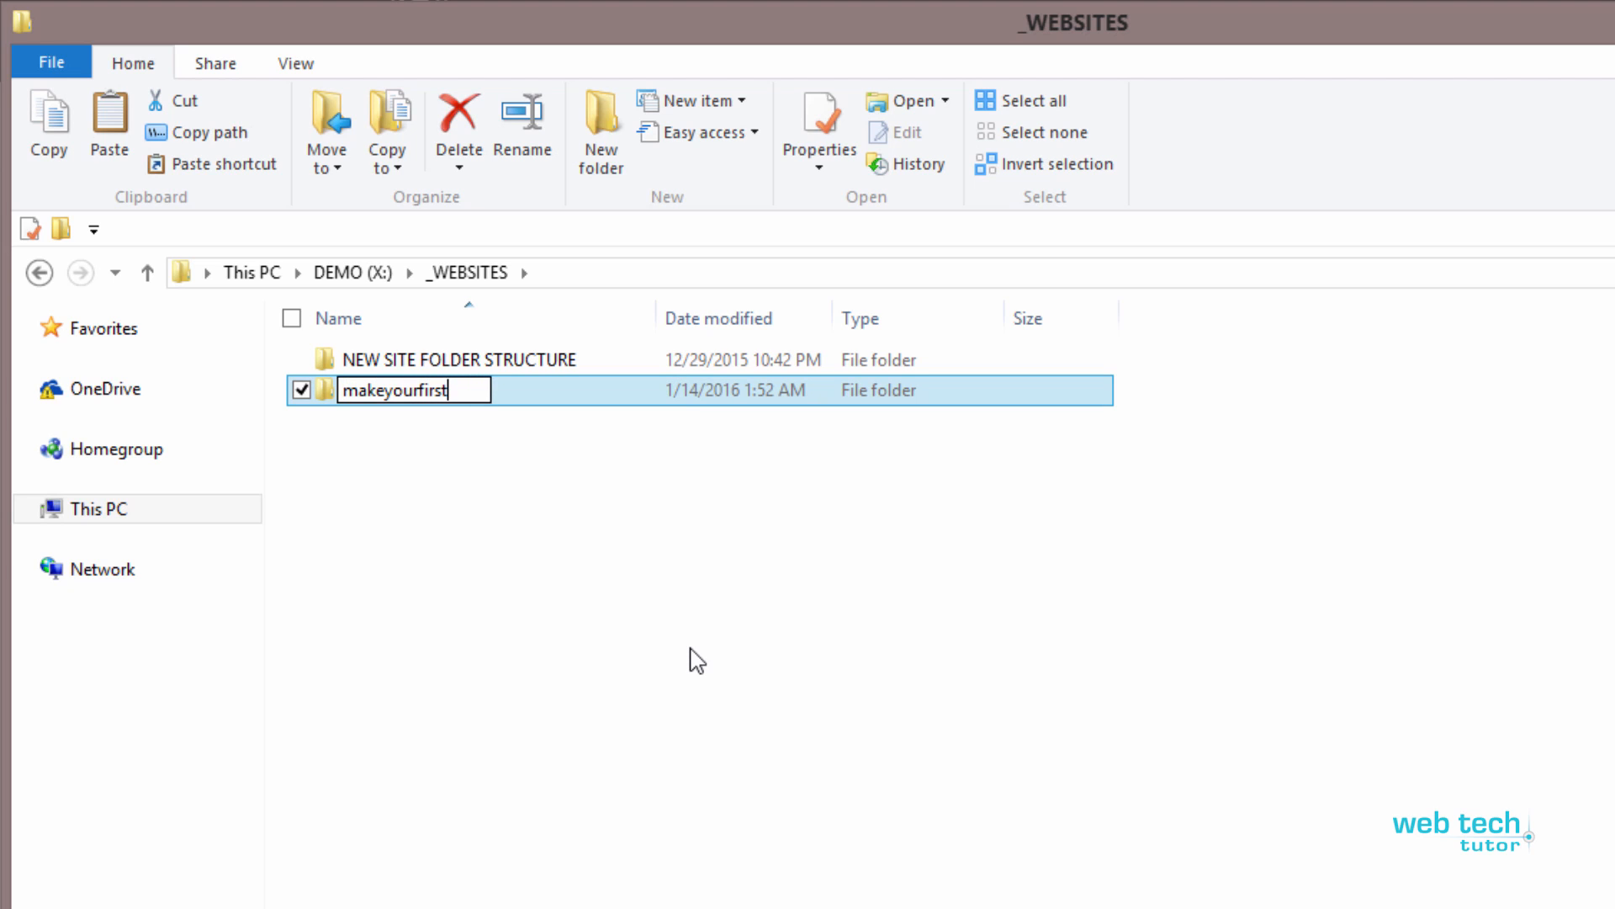
text(blog.com)
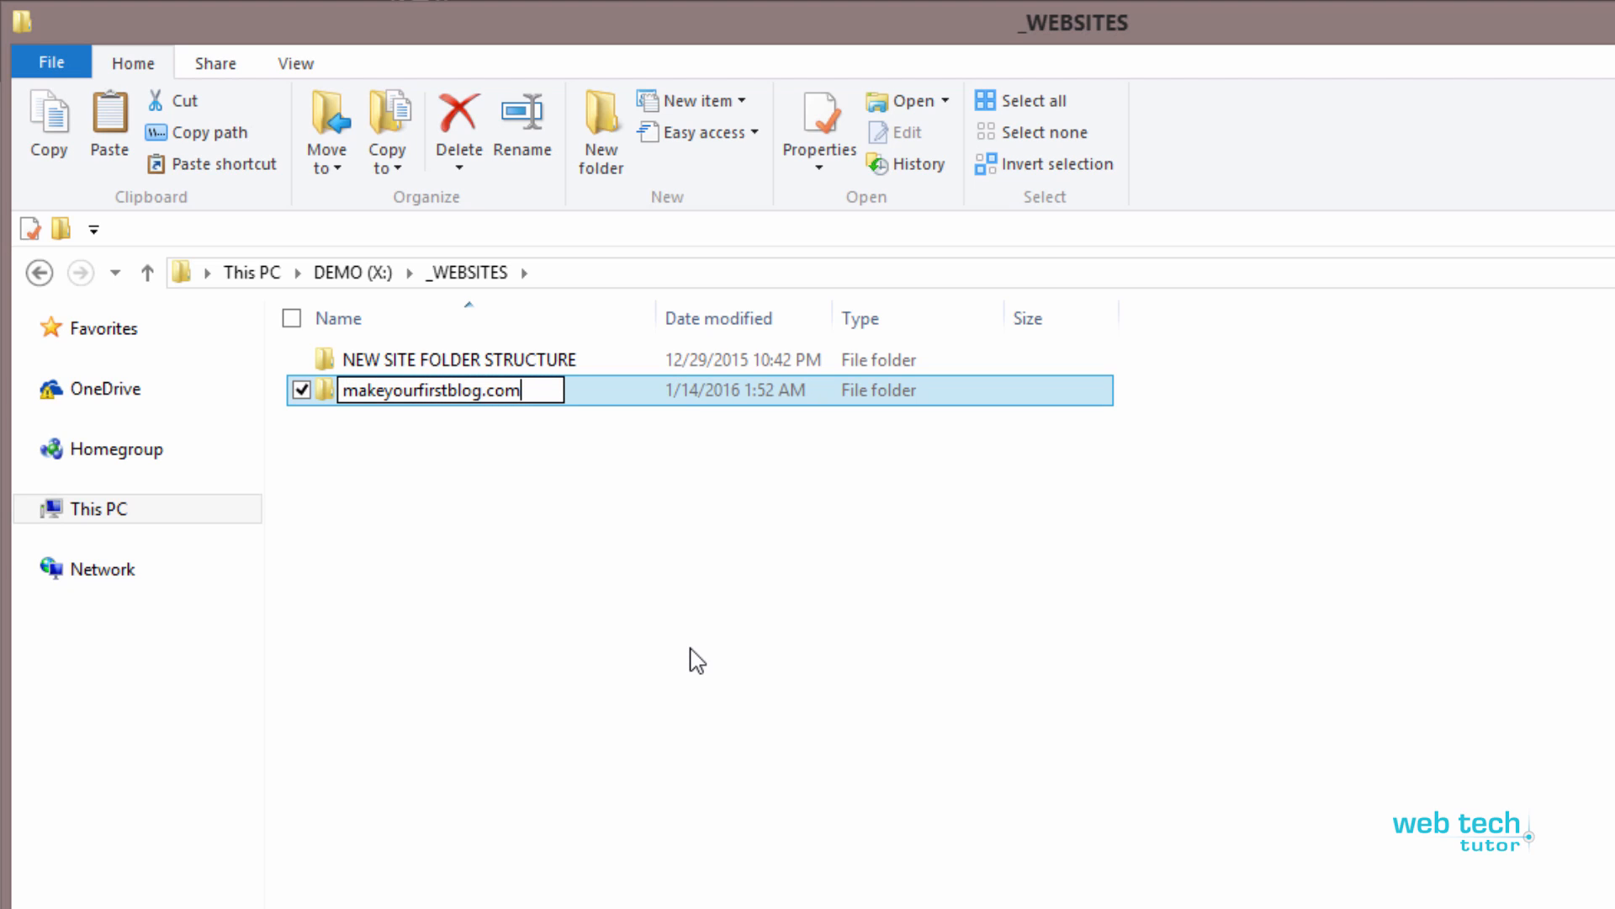
key(Return)
key(Return)
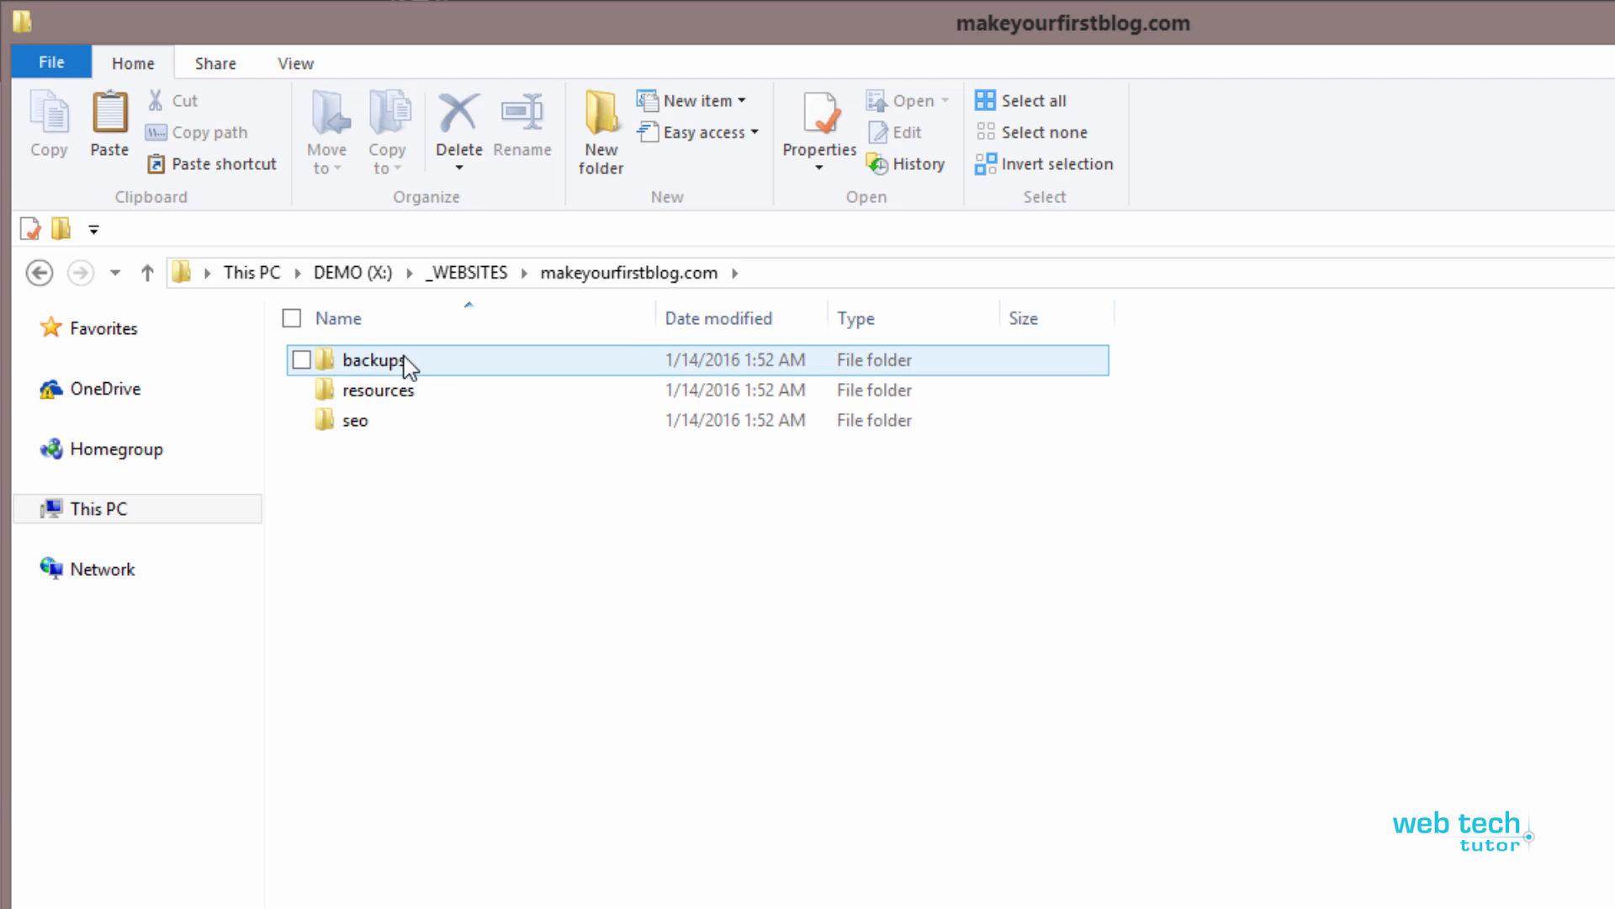
Examine the databases and site files subfolders inside backups, and return to the makeyourfirstblog.com folder
mouse_move(433, 384)
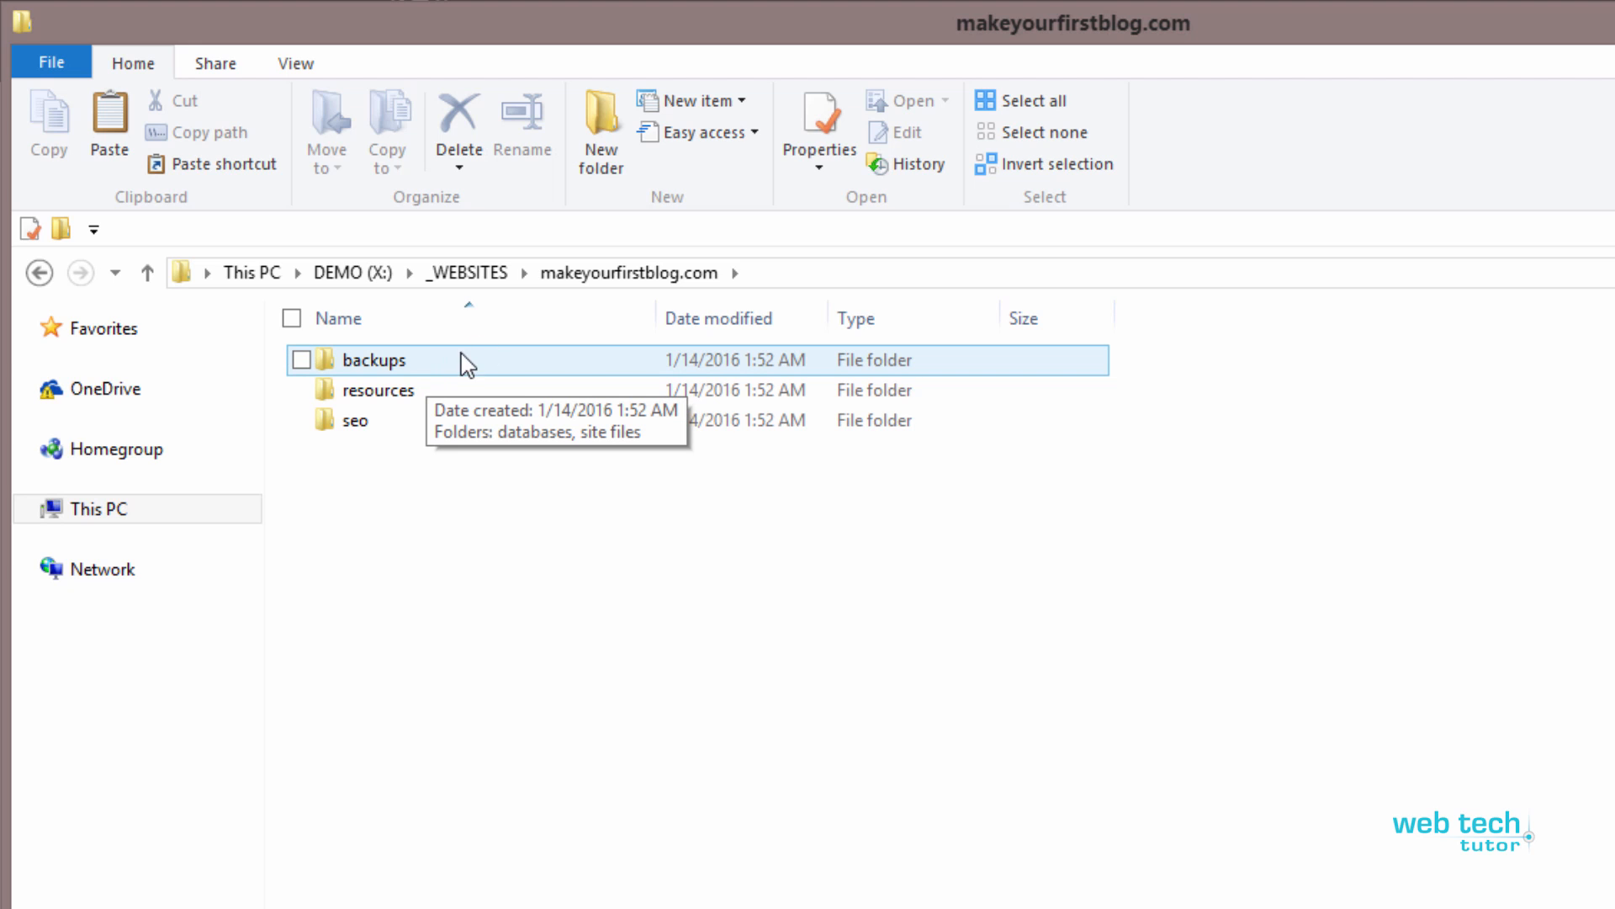
mouse_move(380, 372)
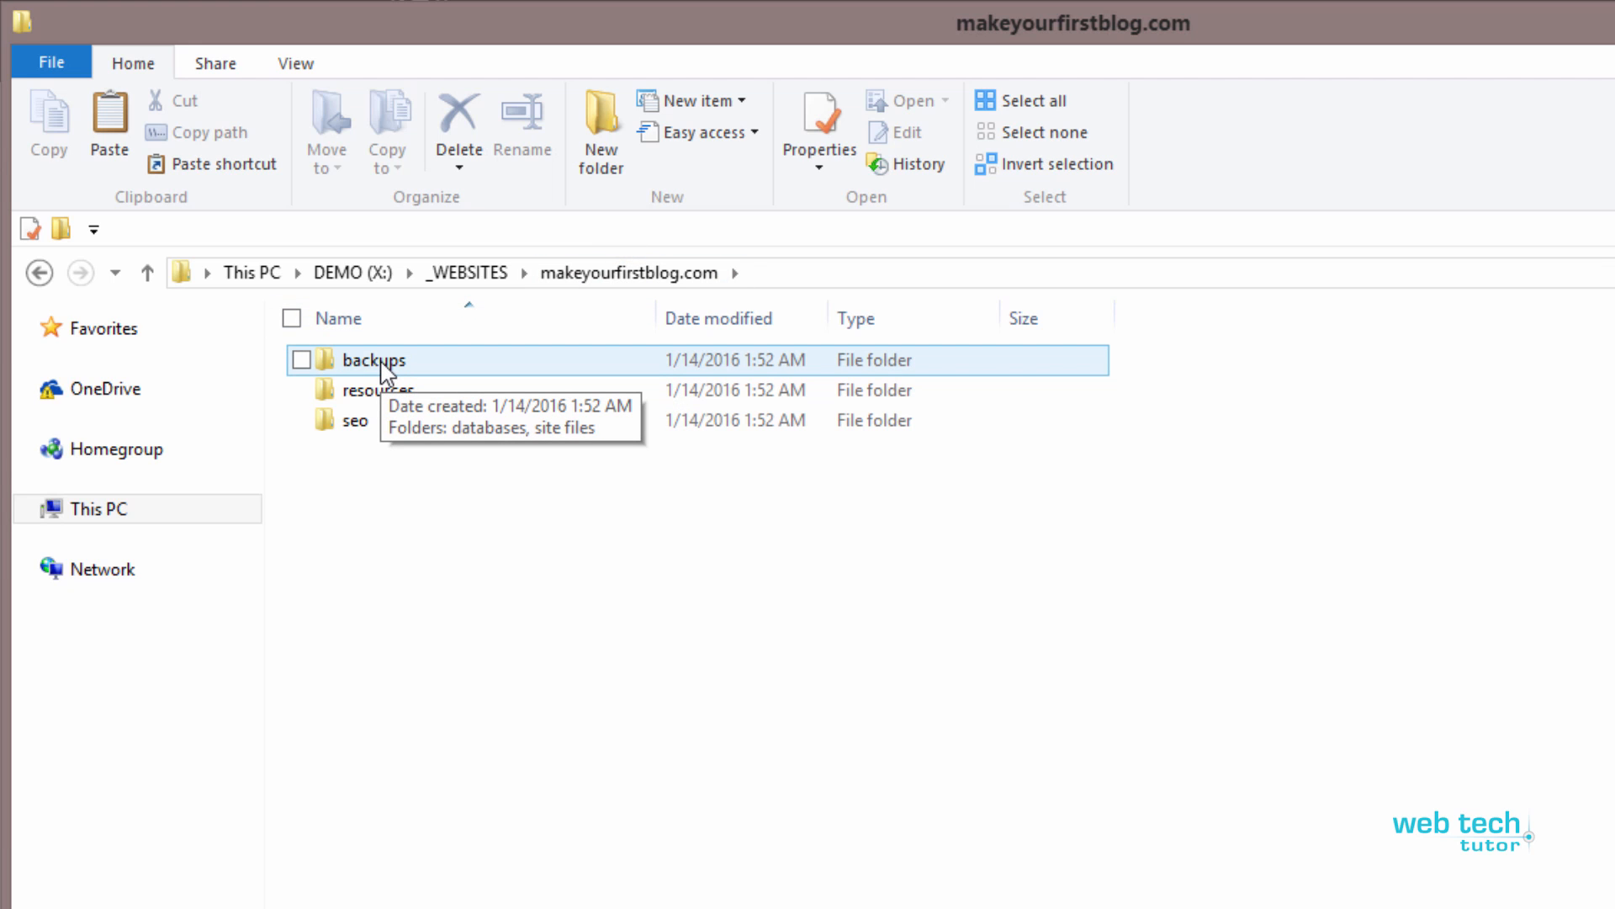
double_click(380, 370)
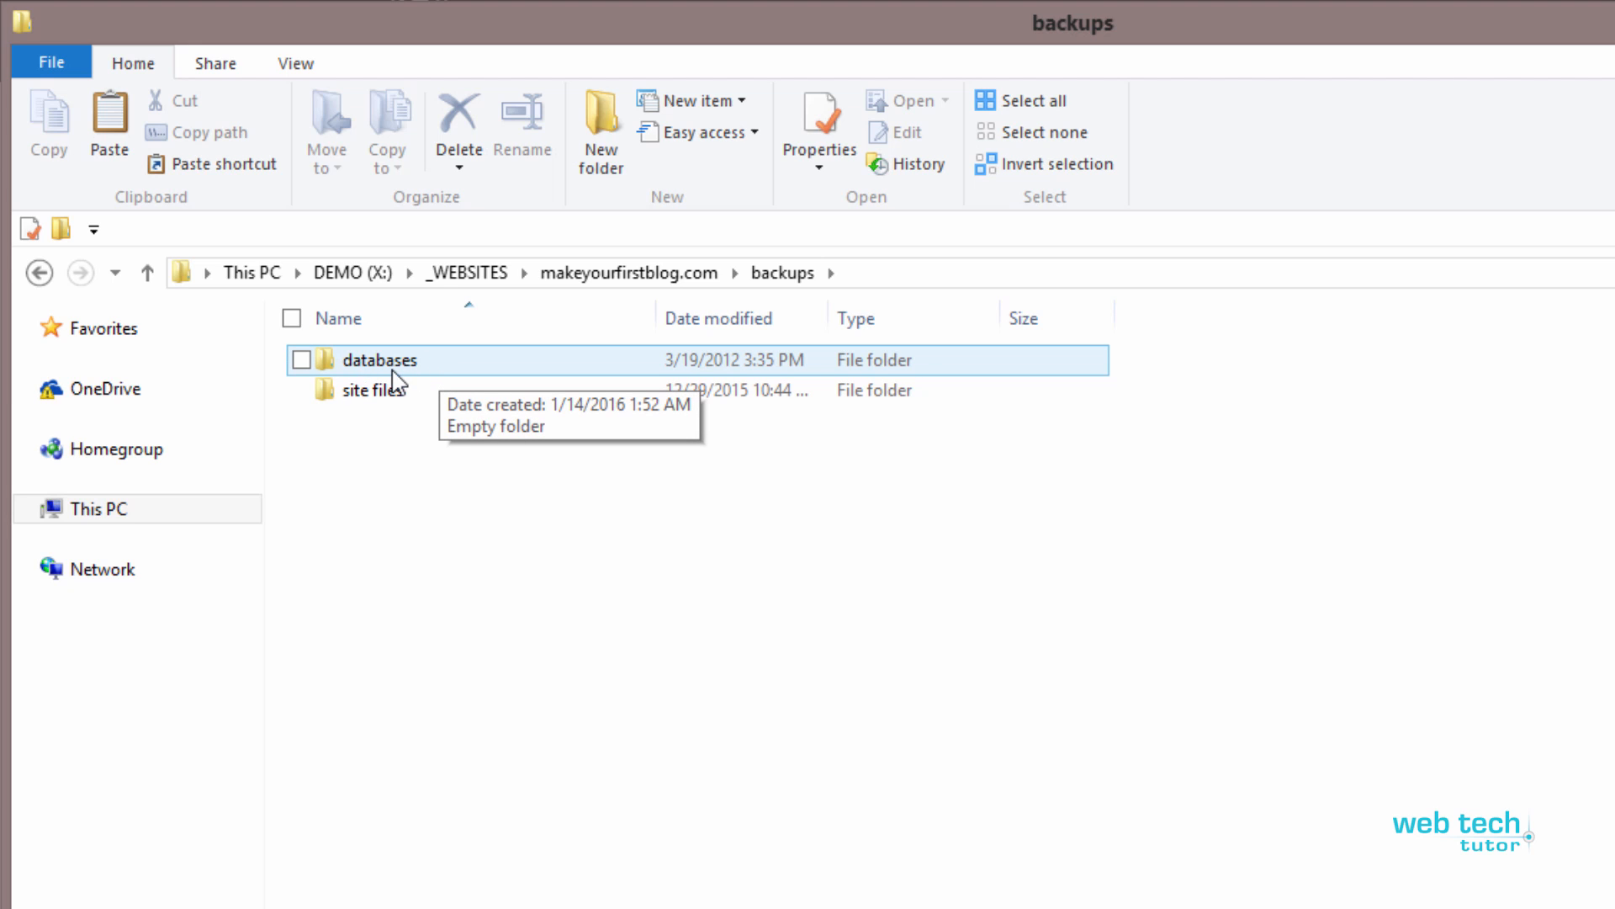
click(397, 392)
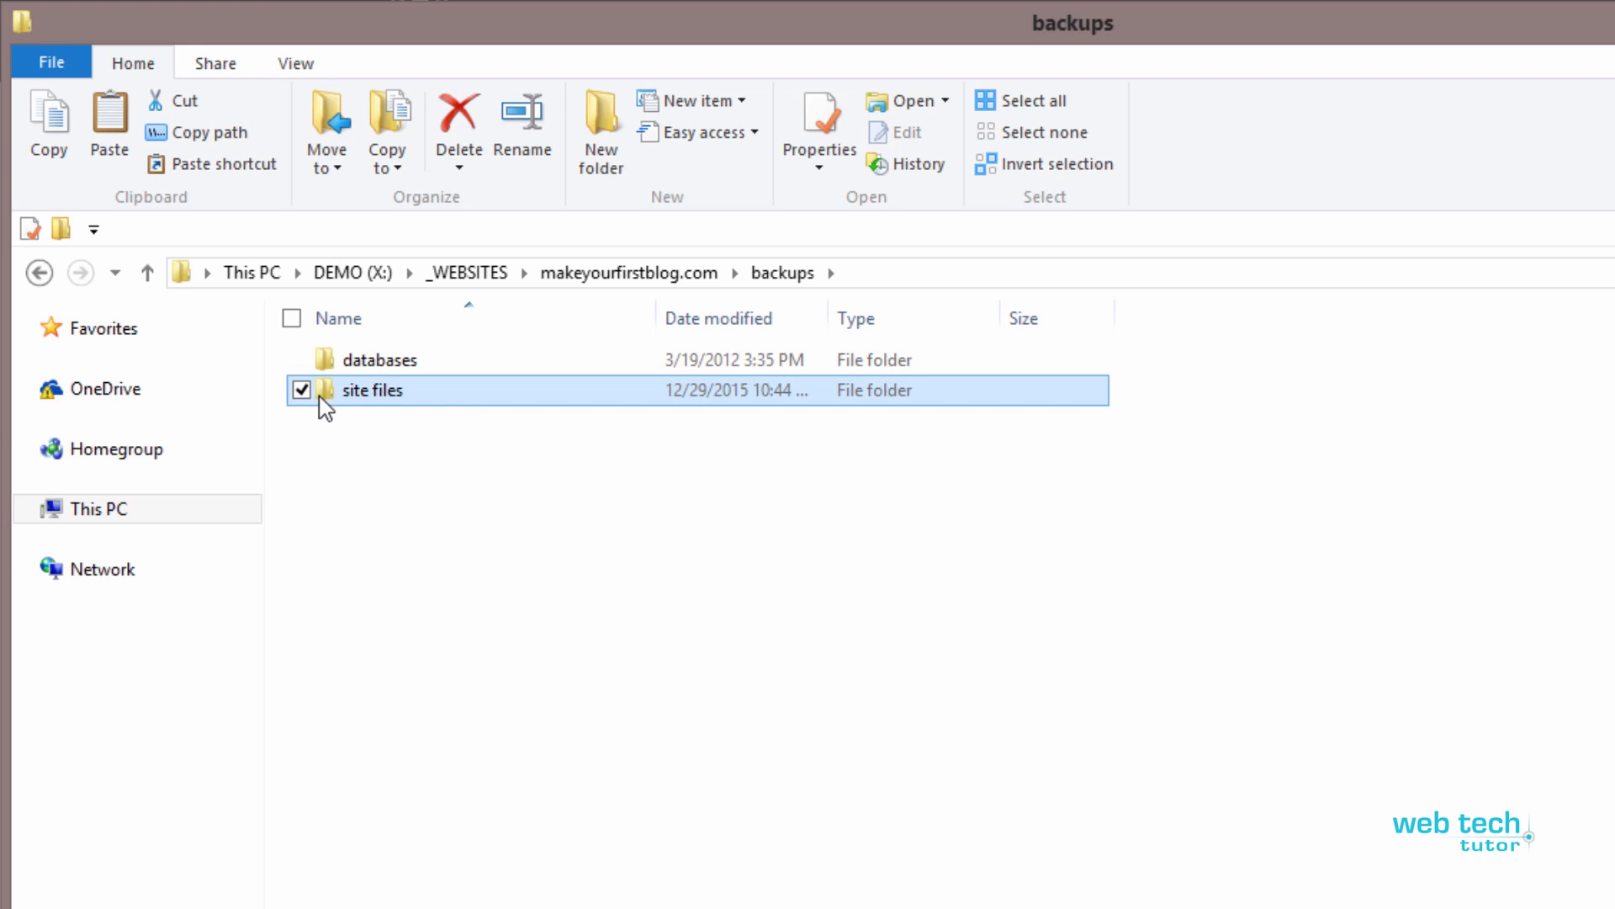
click(656, 278)
Open the resources folder, look inside its audio subfolder, and return to resources
click(394, 405)
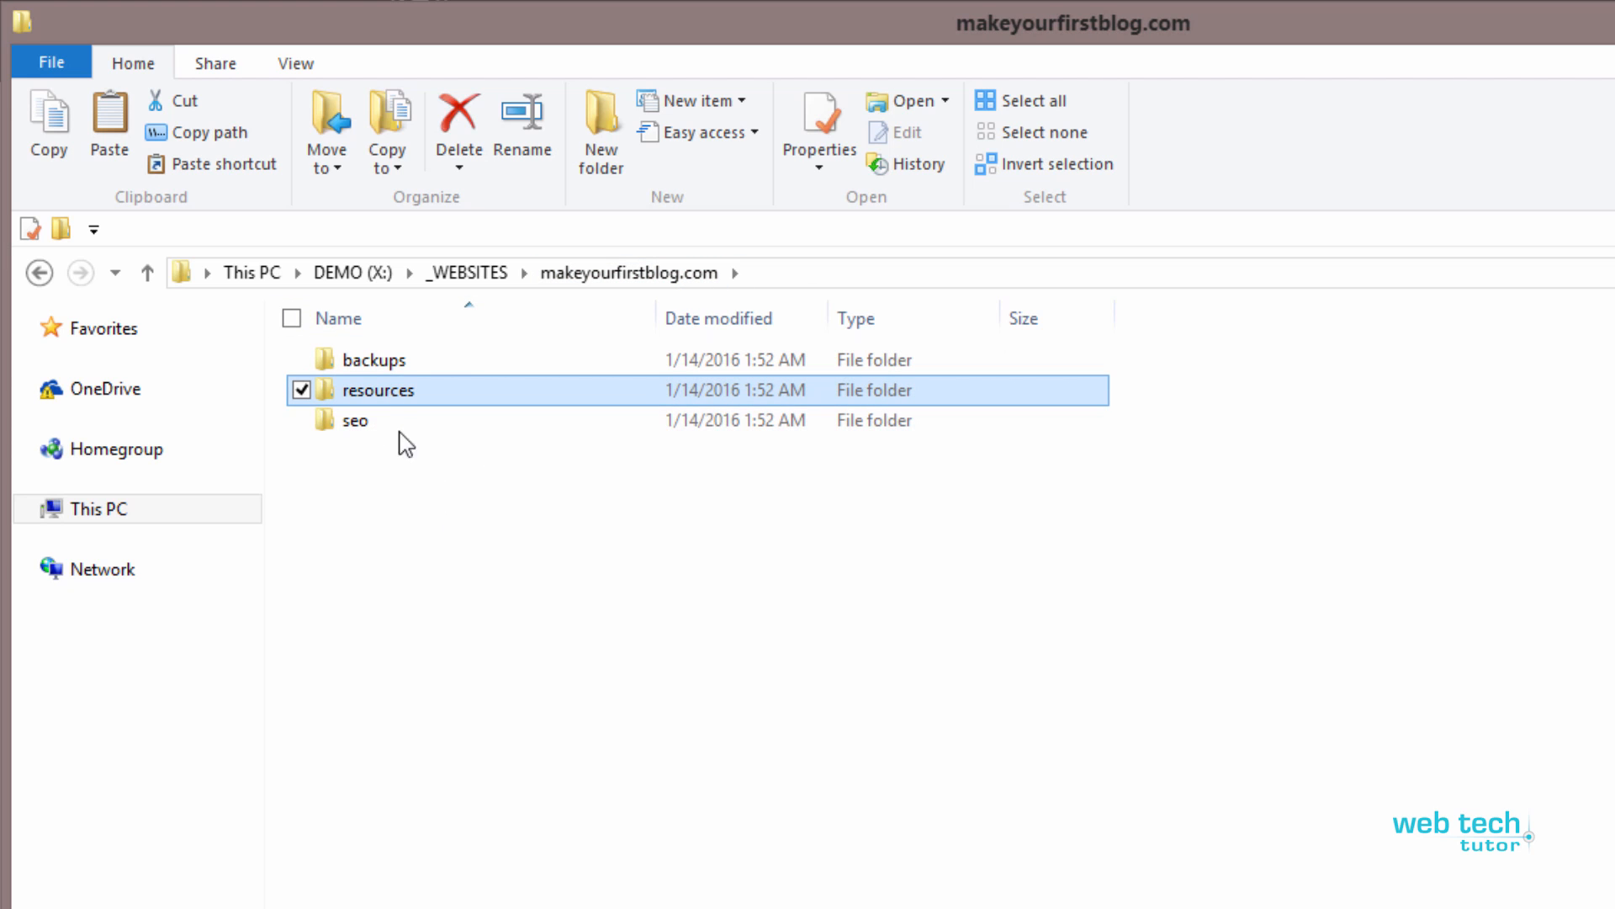
double_click(394, 404)
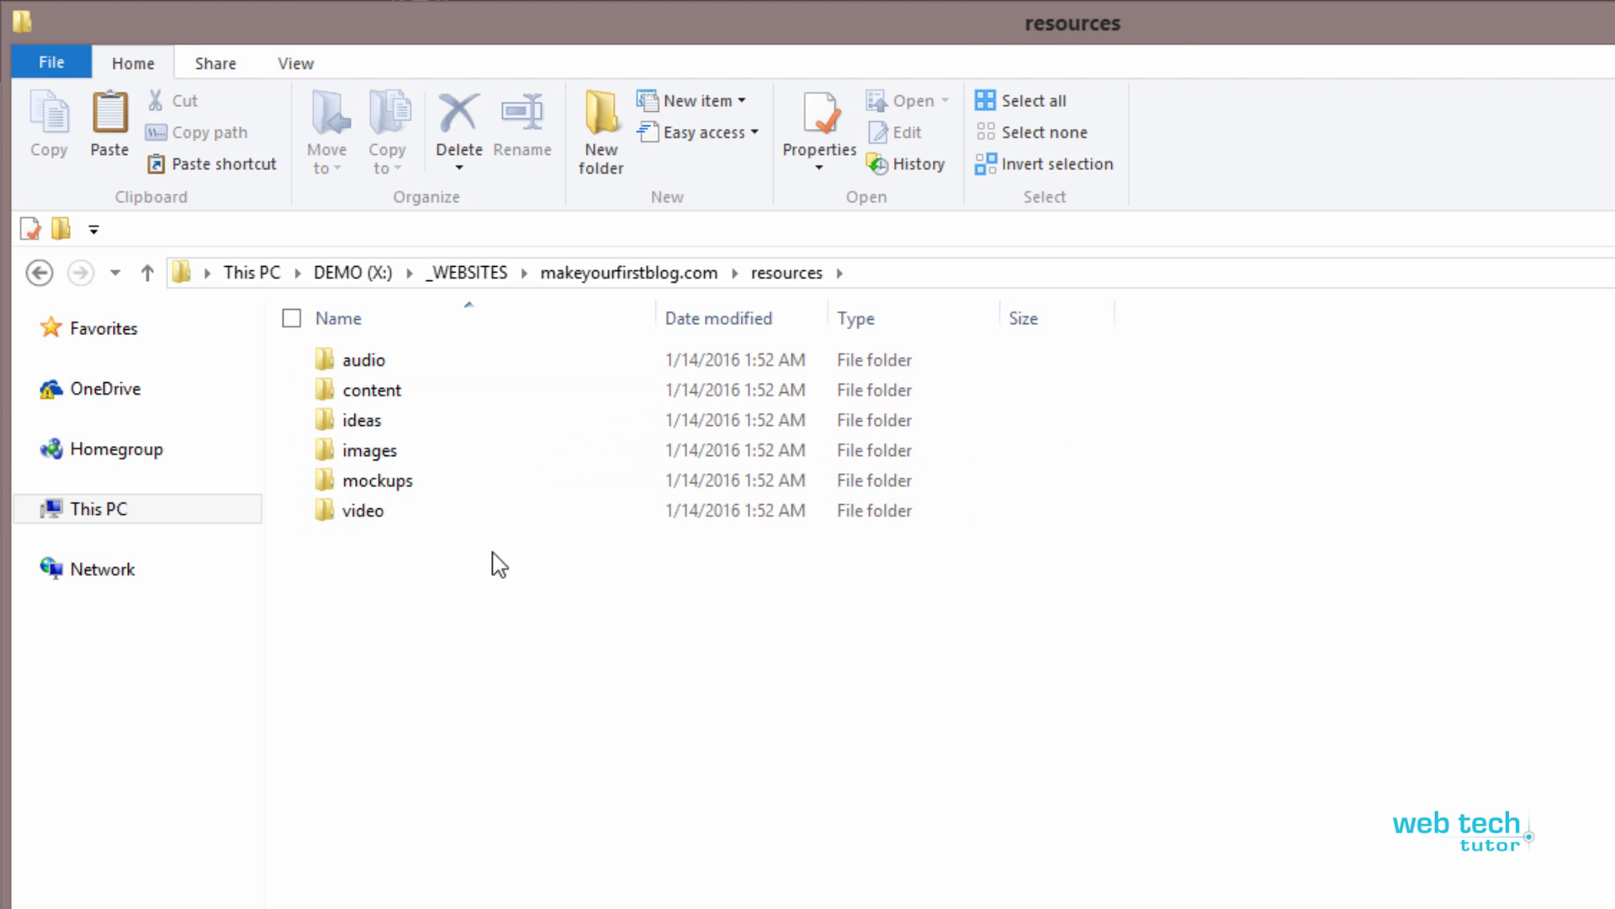
double_click(386, 367)
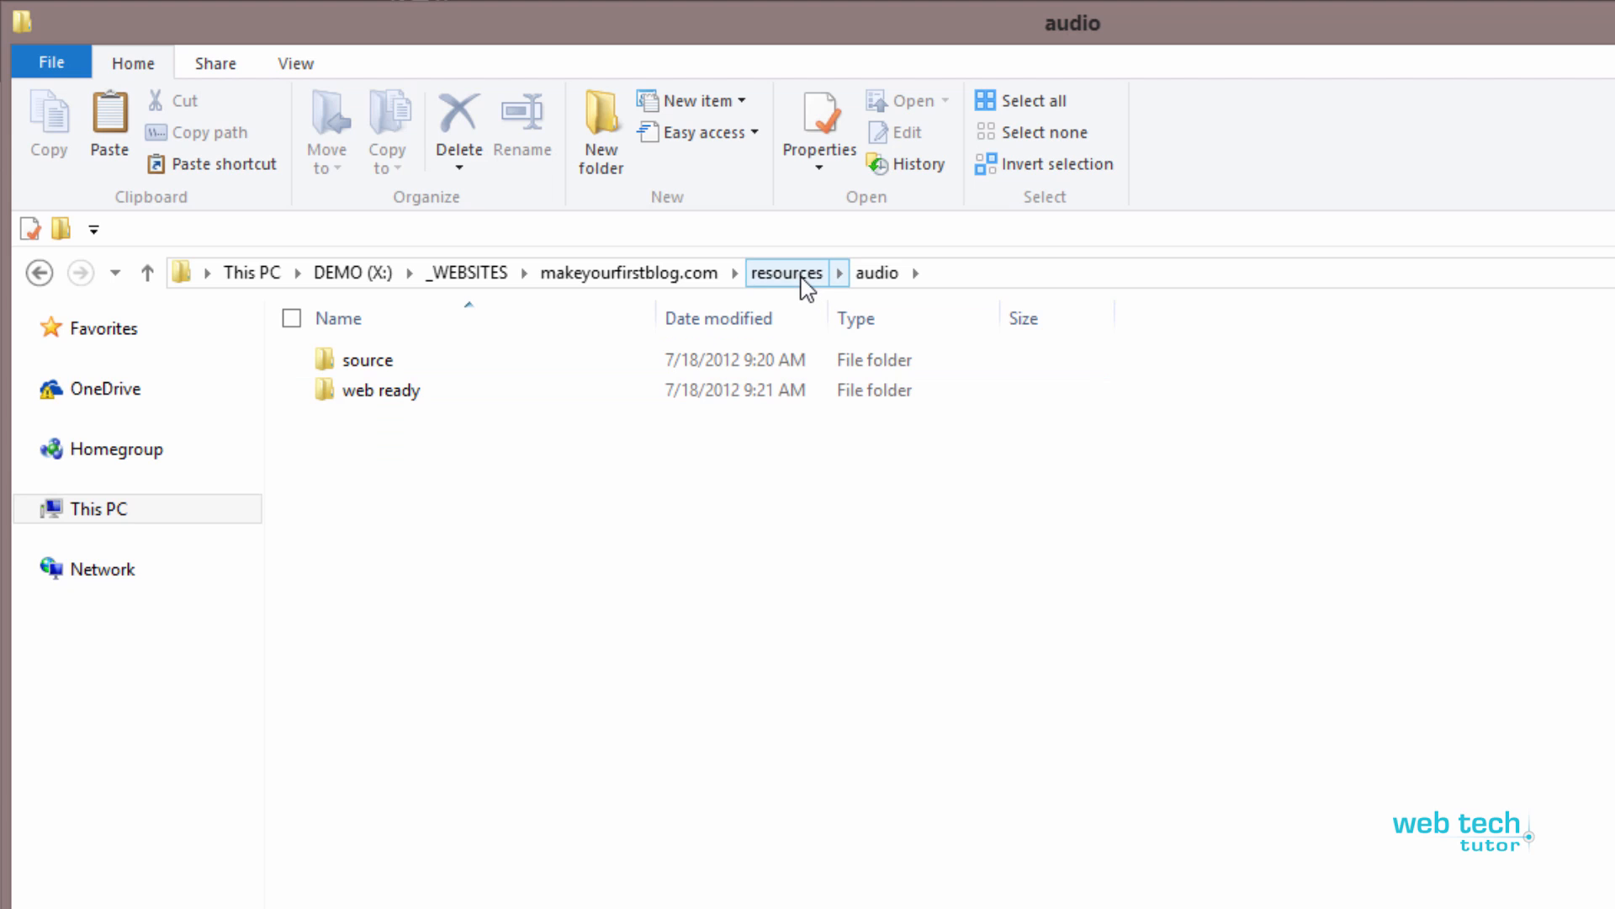
click(801, 279)
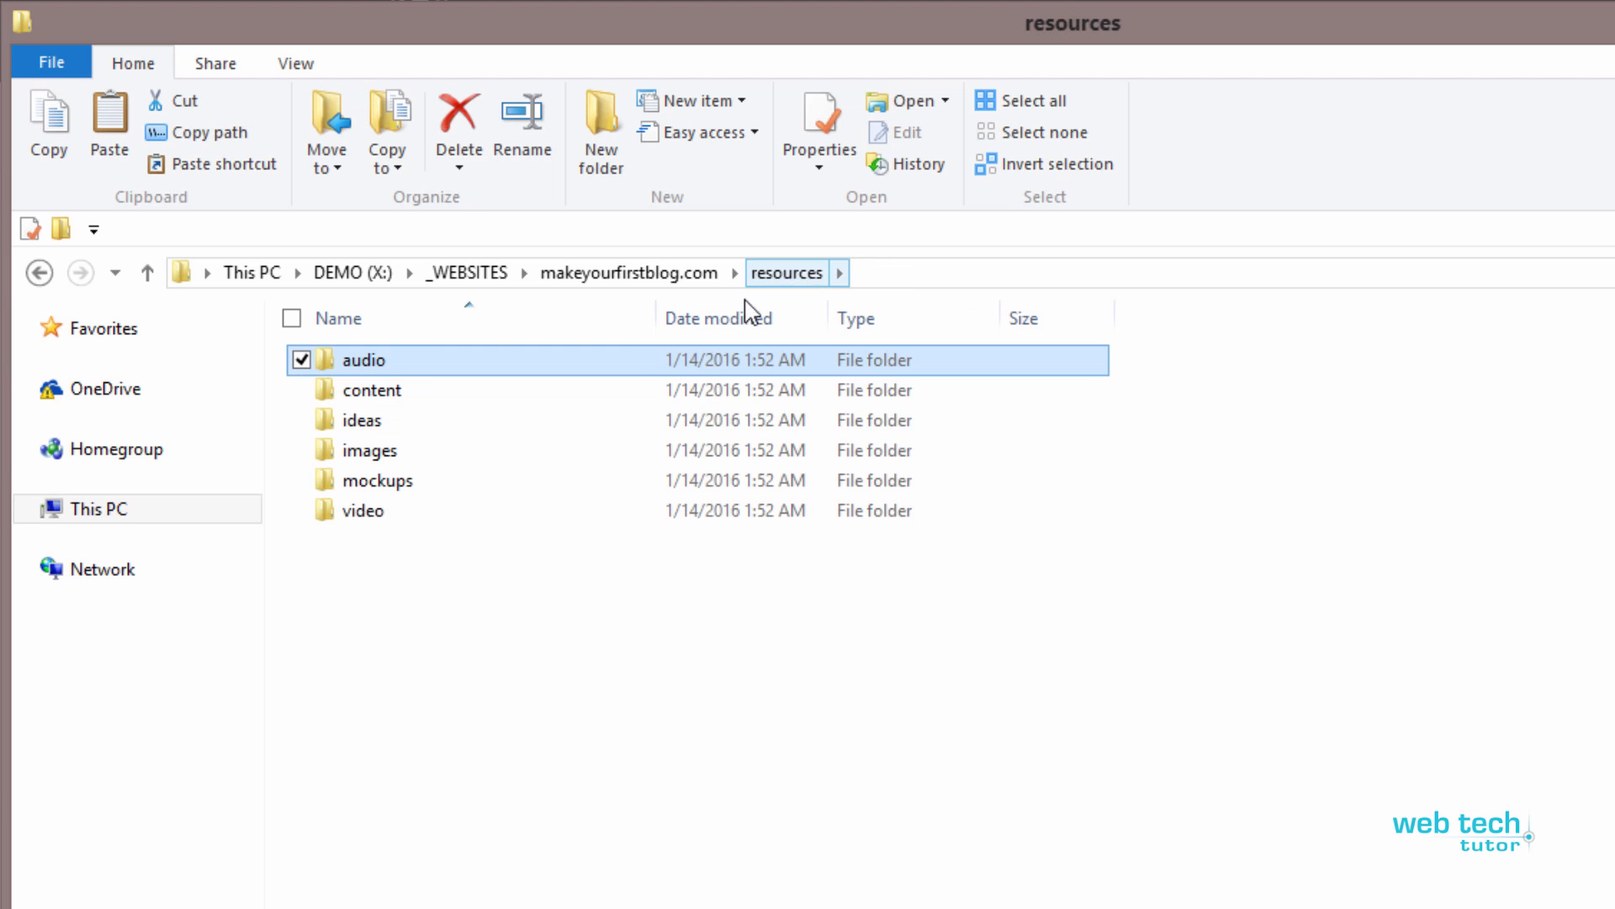
Examine the source and web ready subfolders inside images and video, and return to resources
double_click(383, 455)
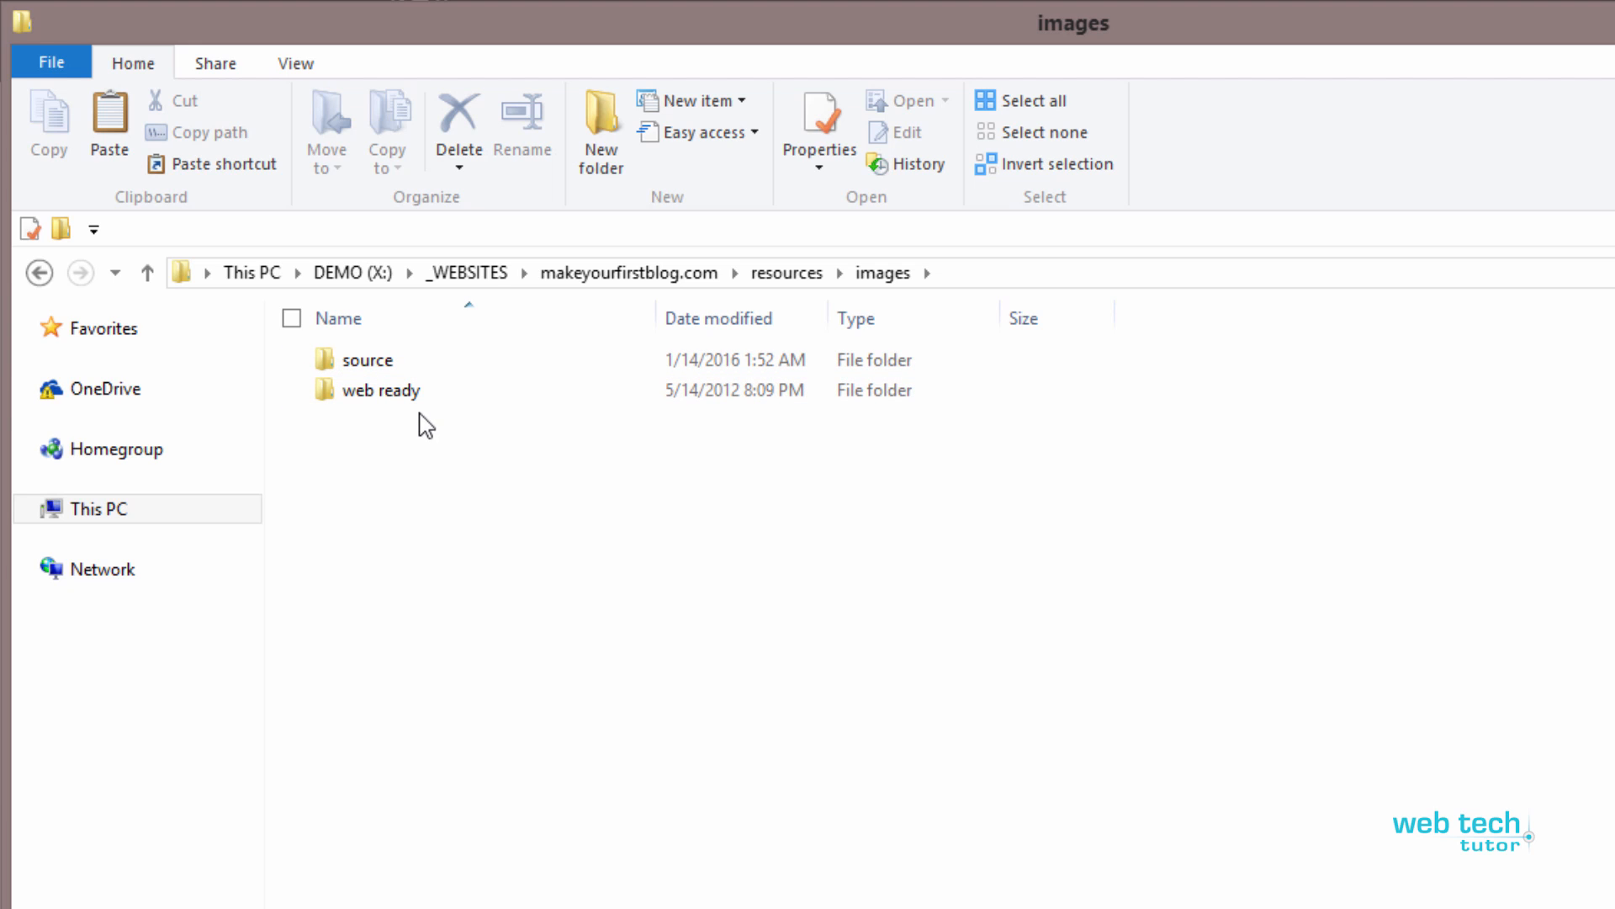
click(383, 362)
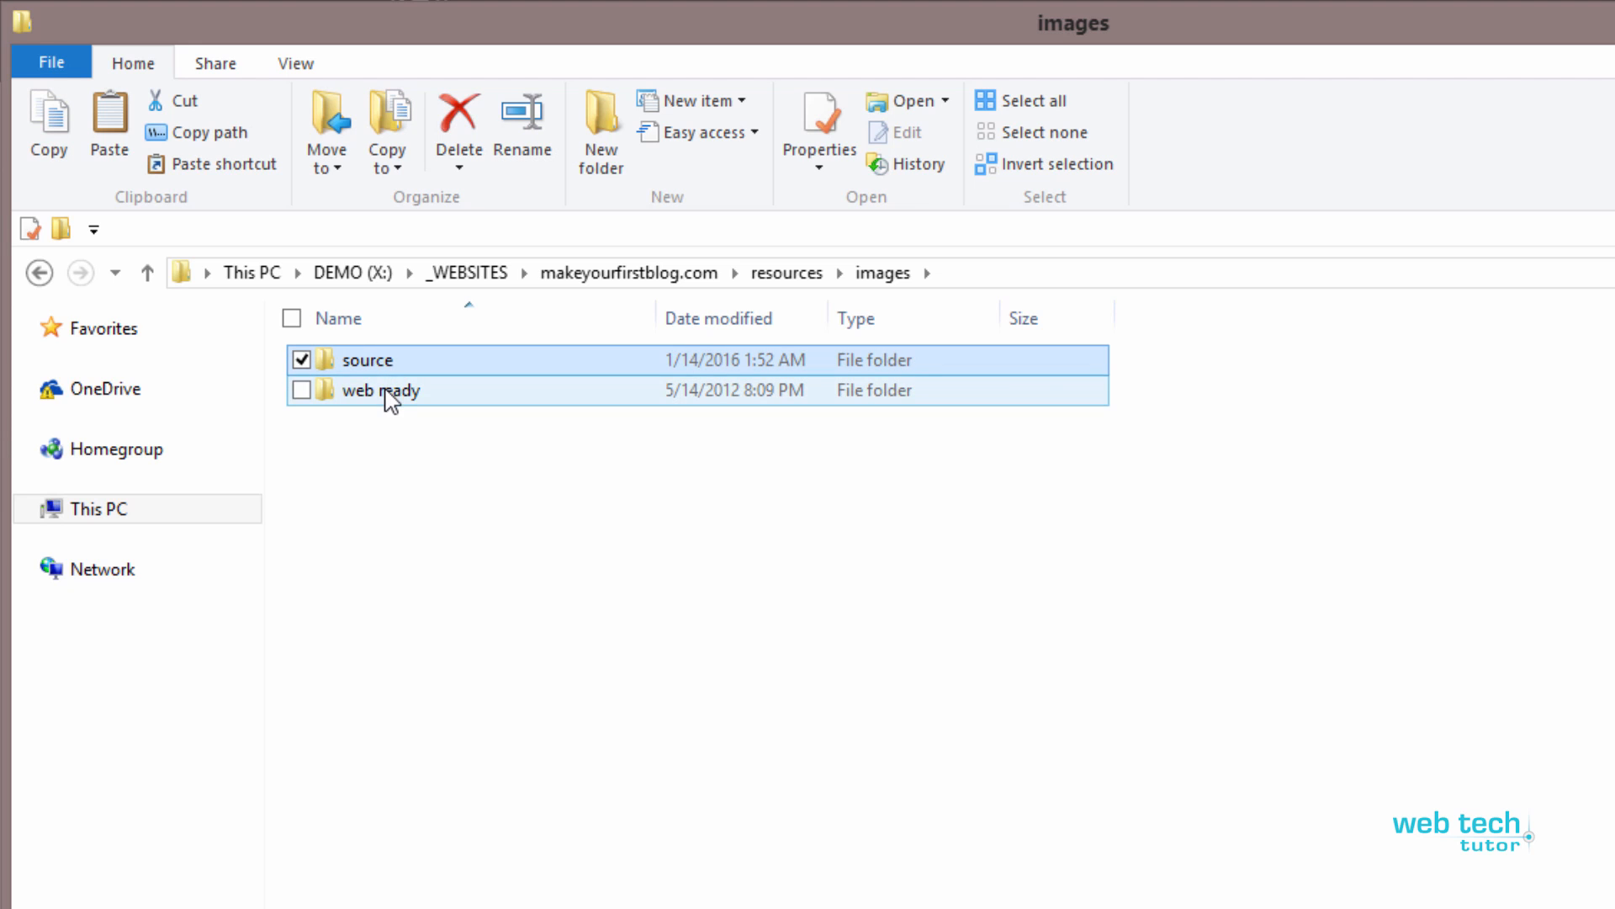
click(388, 394)
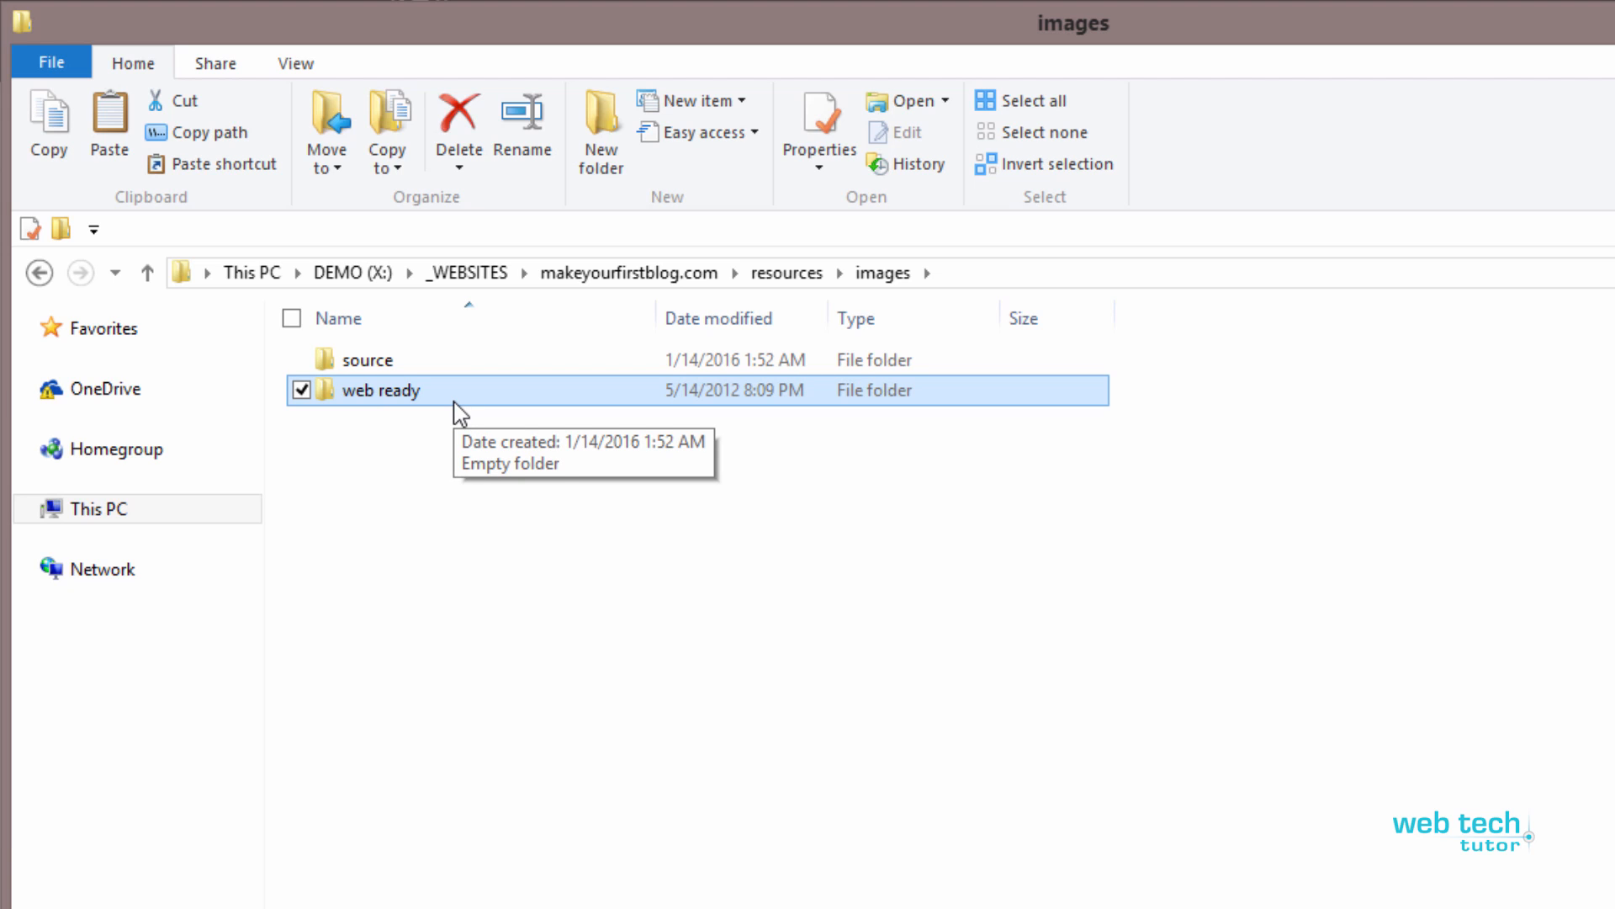
click(795, 276)
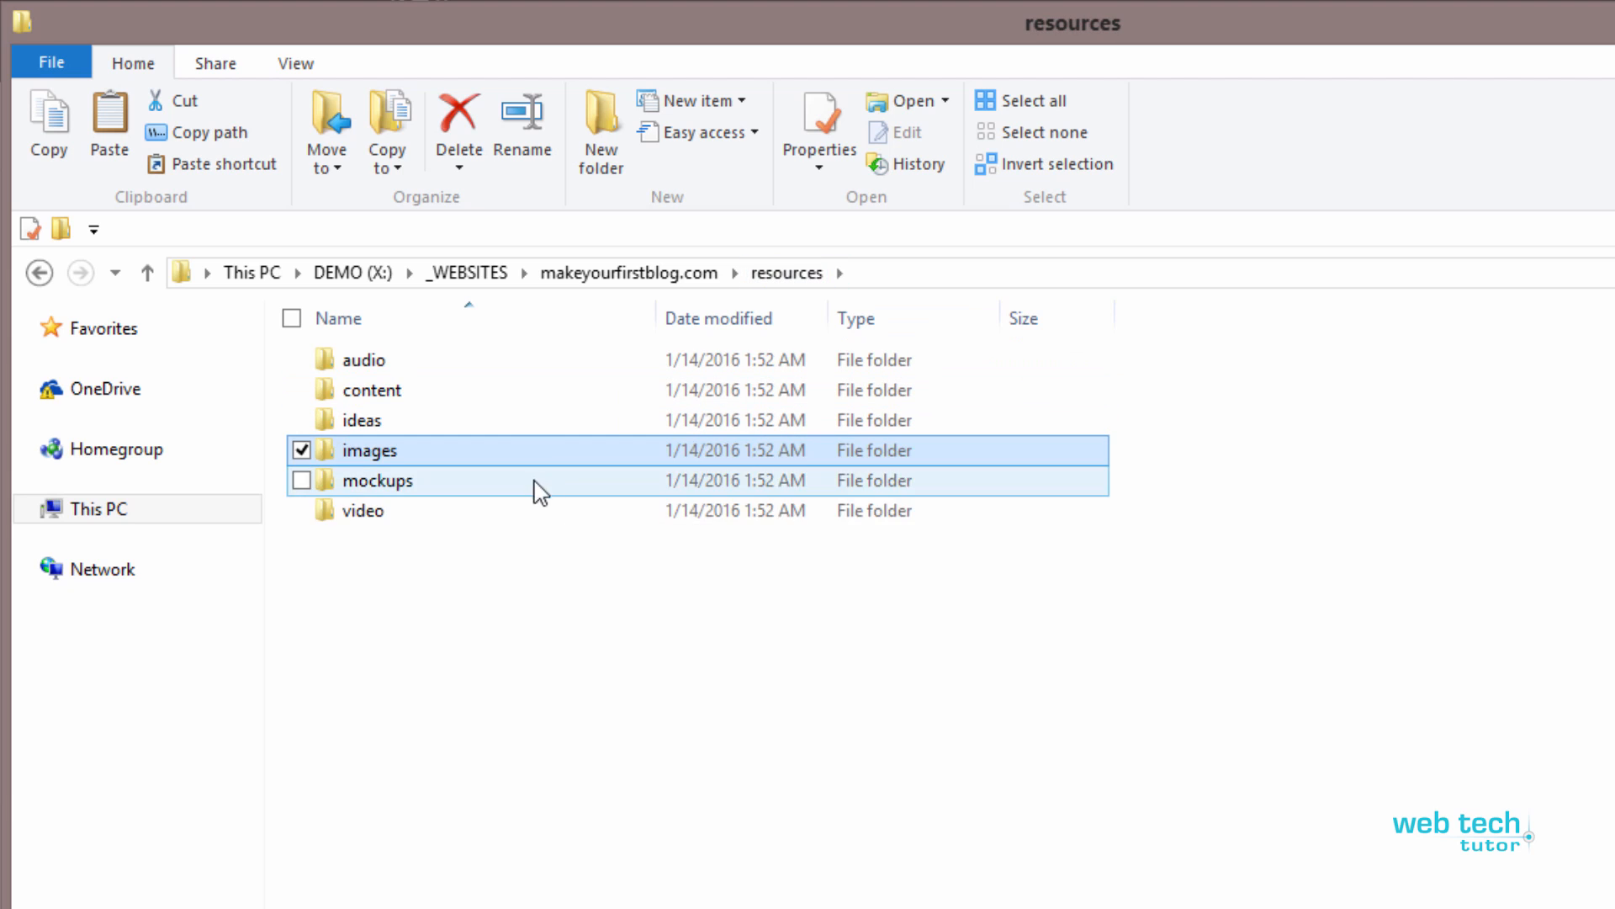
double_click(363, 511)
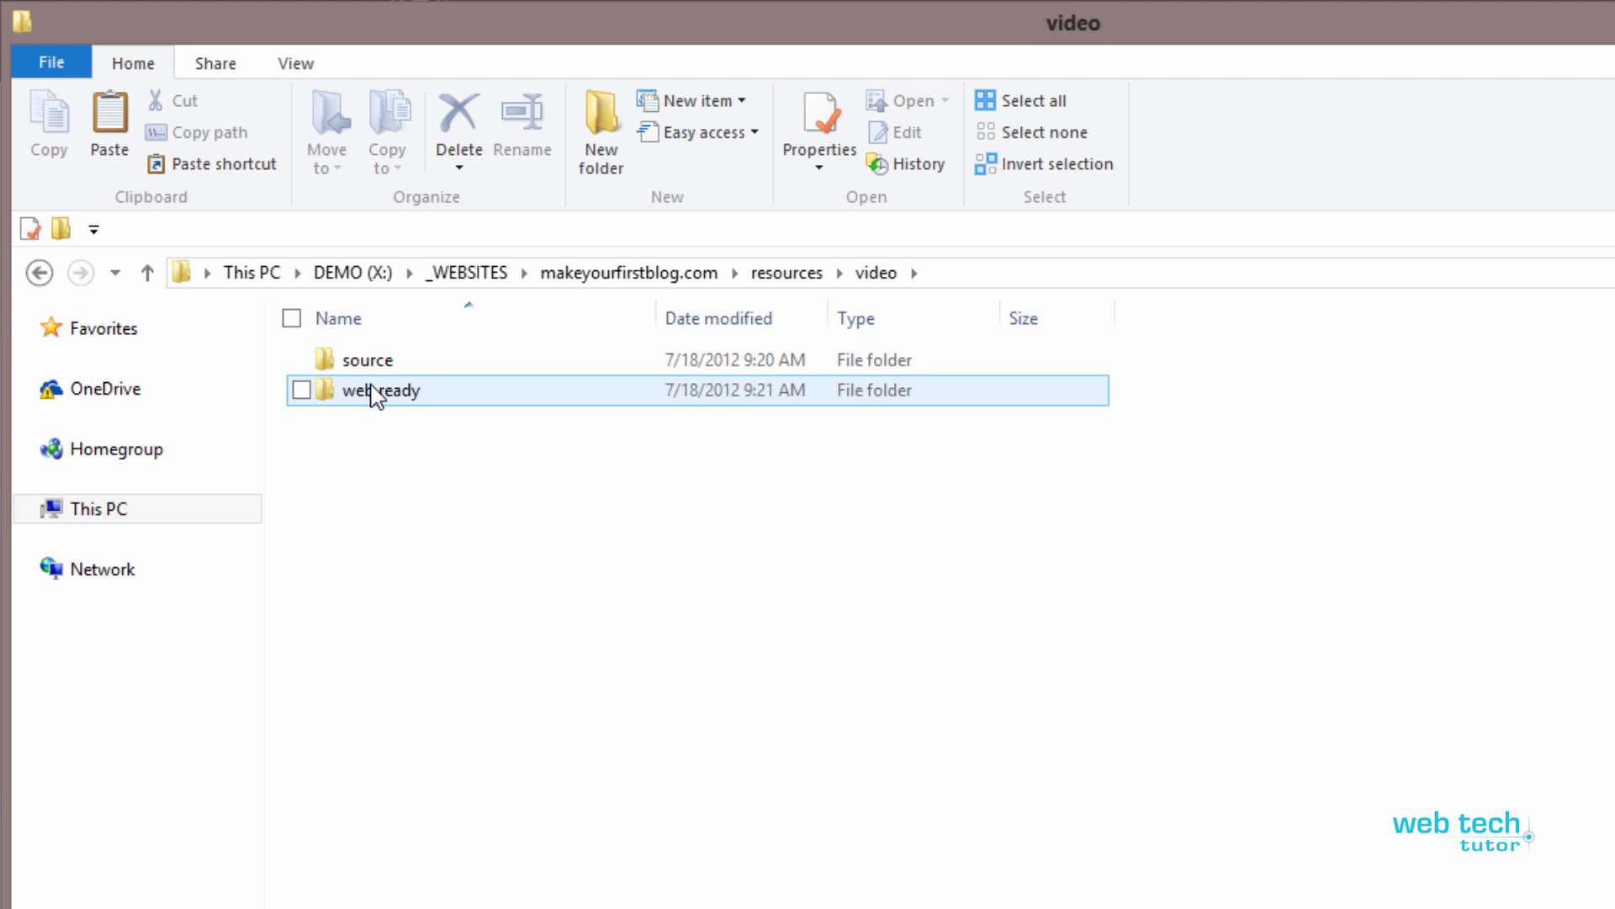
click(787, 275)
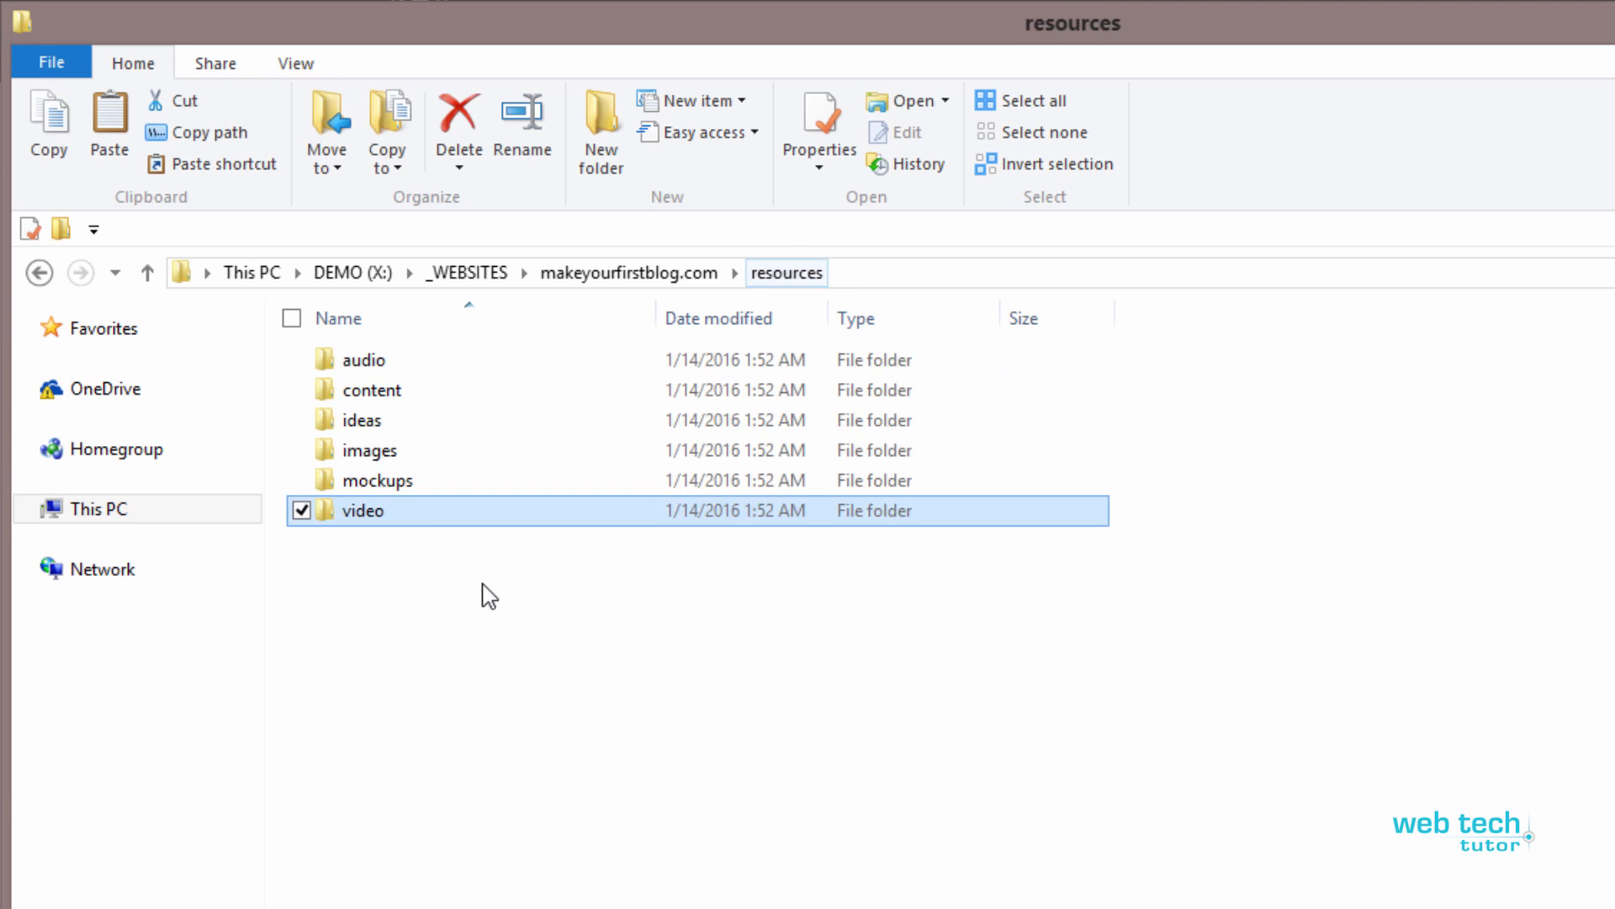
Check the mockups folder, look inside the ideas folder, and return to resources
click(374, 490)
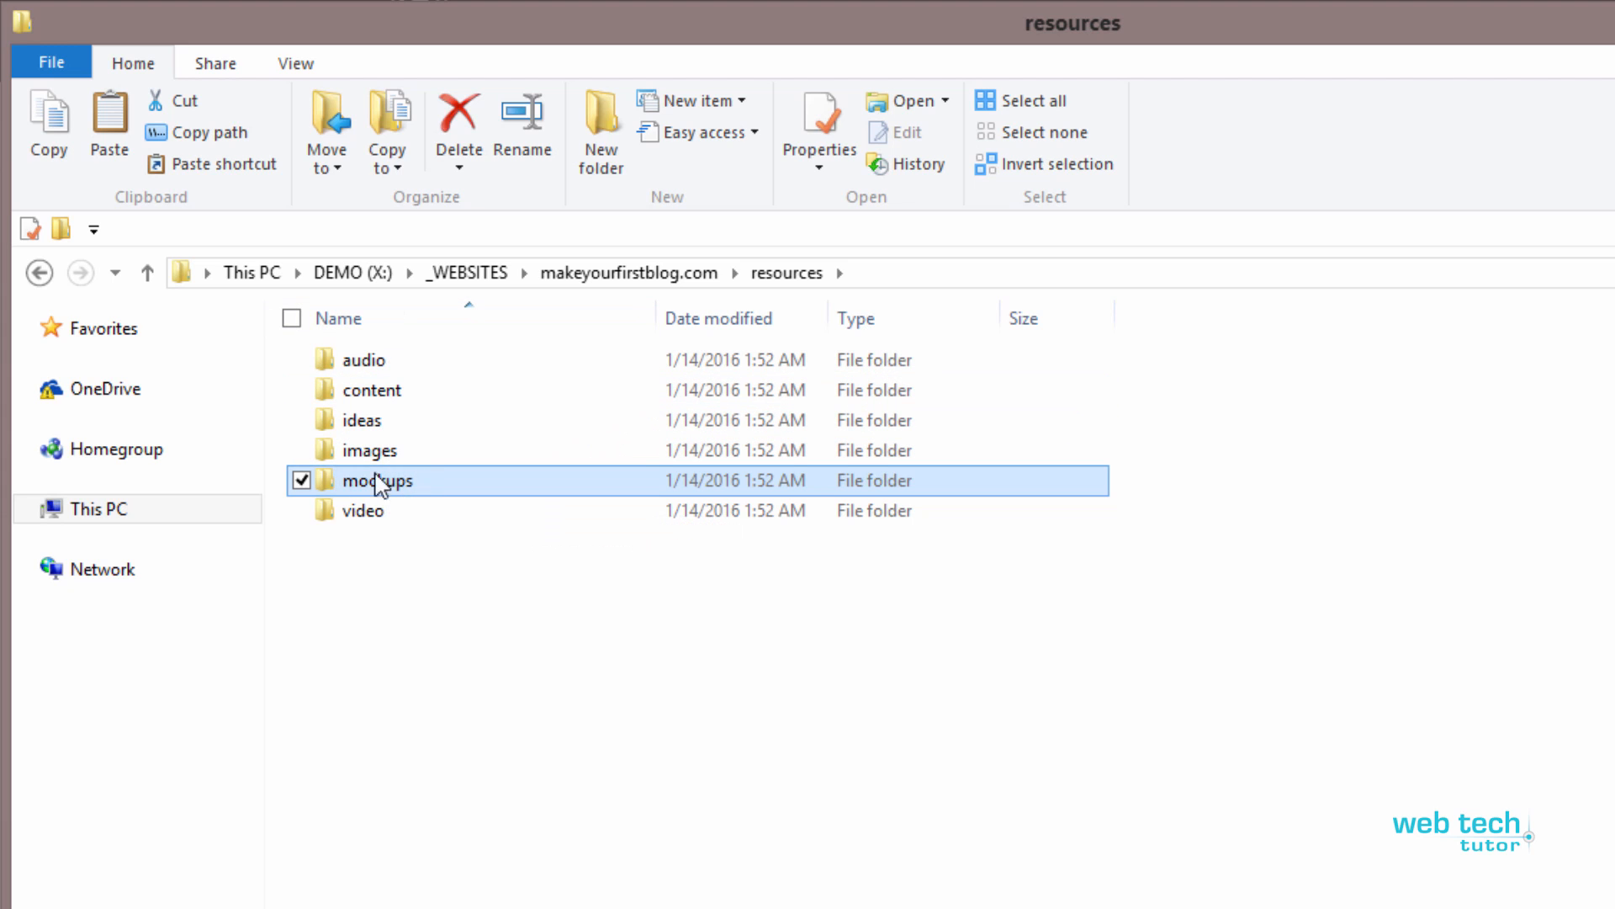
mouse_move(415, 495)
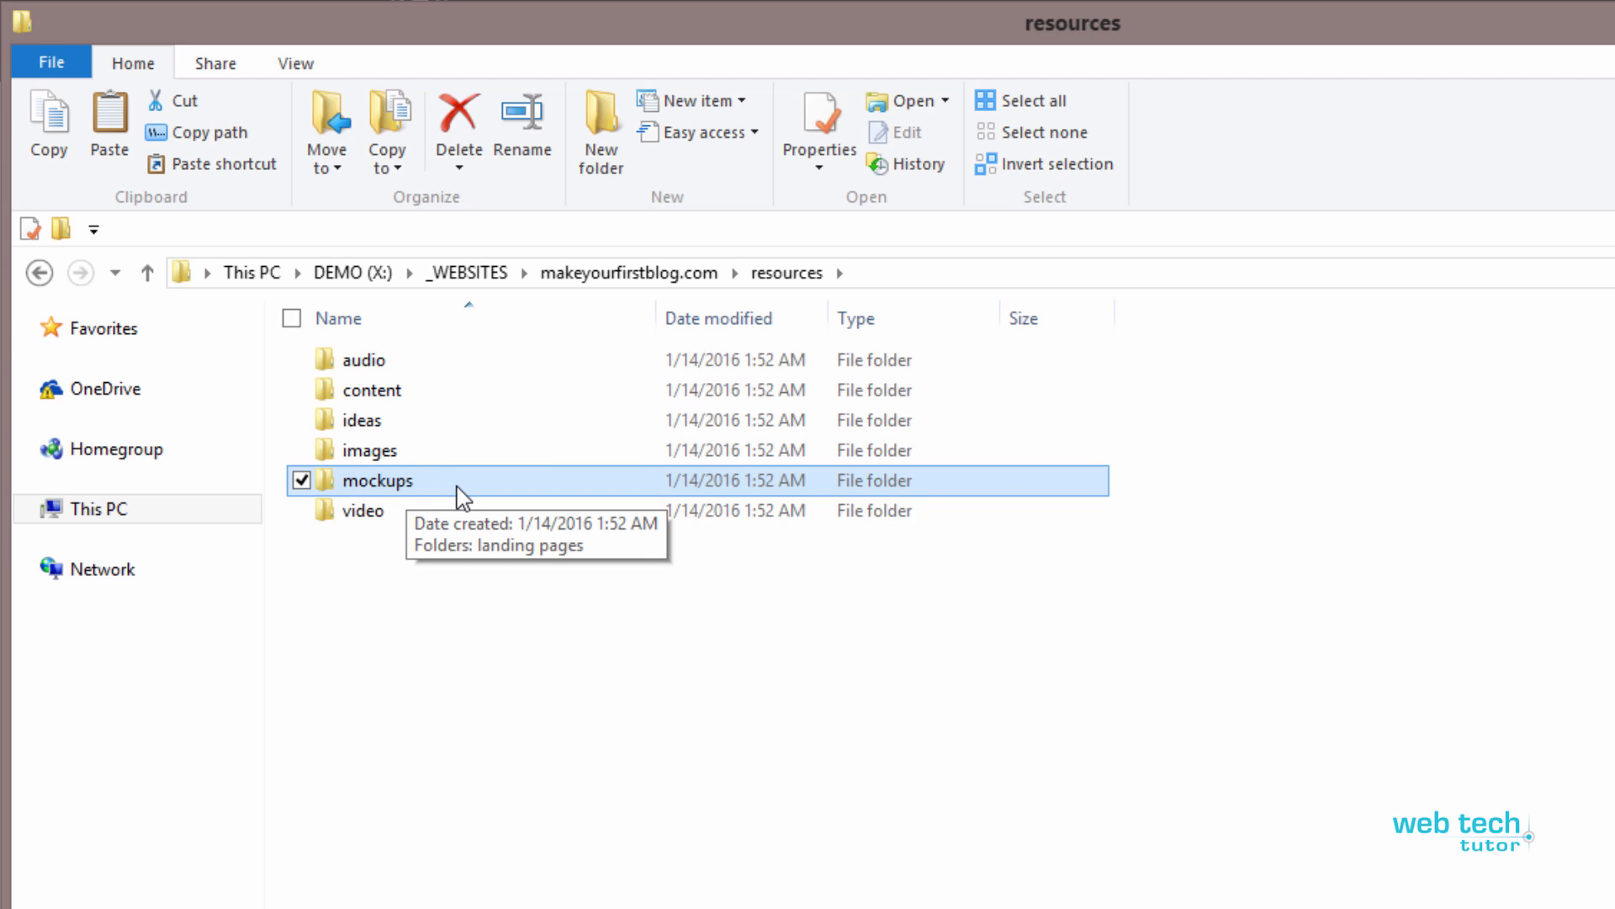
click(377, 455)
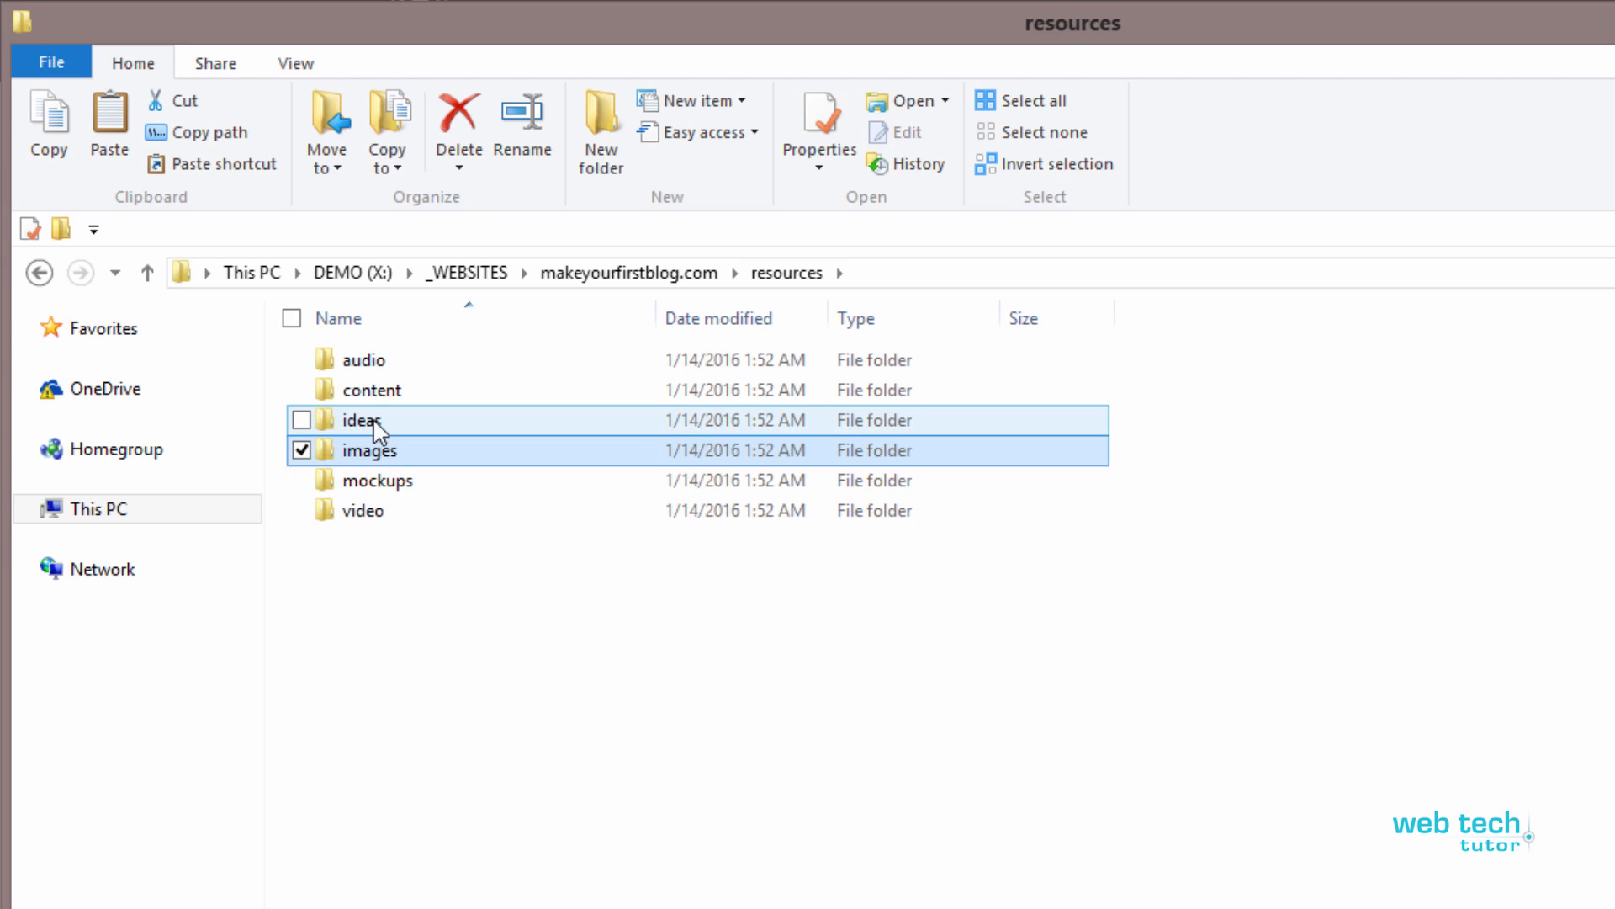
click(377, 428)
double_click(369, 427)
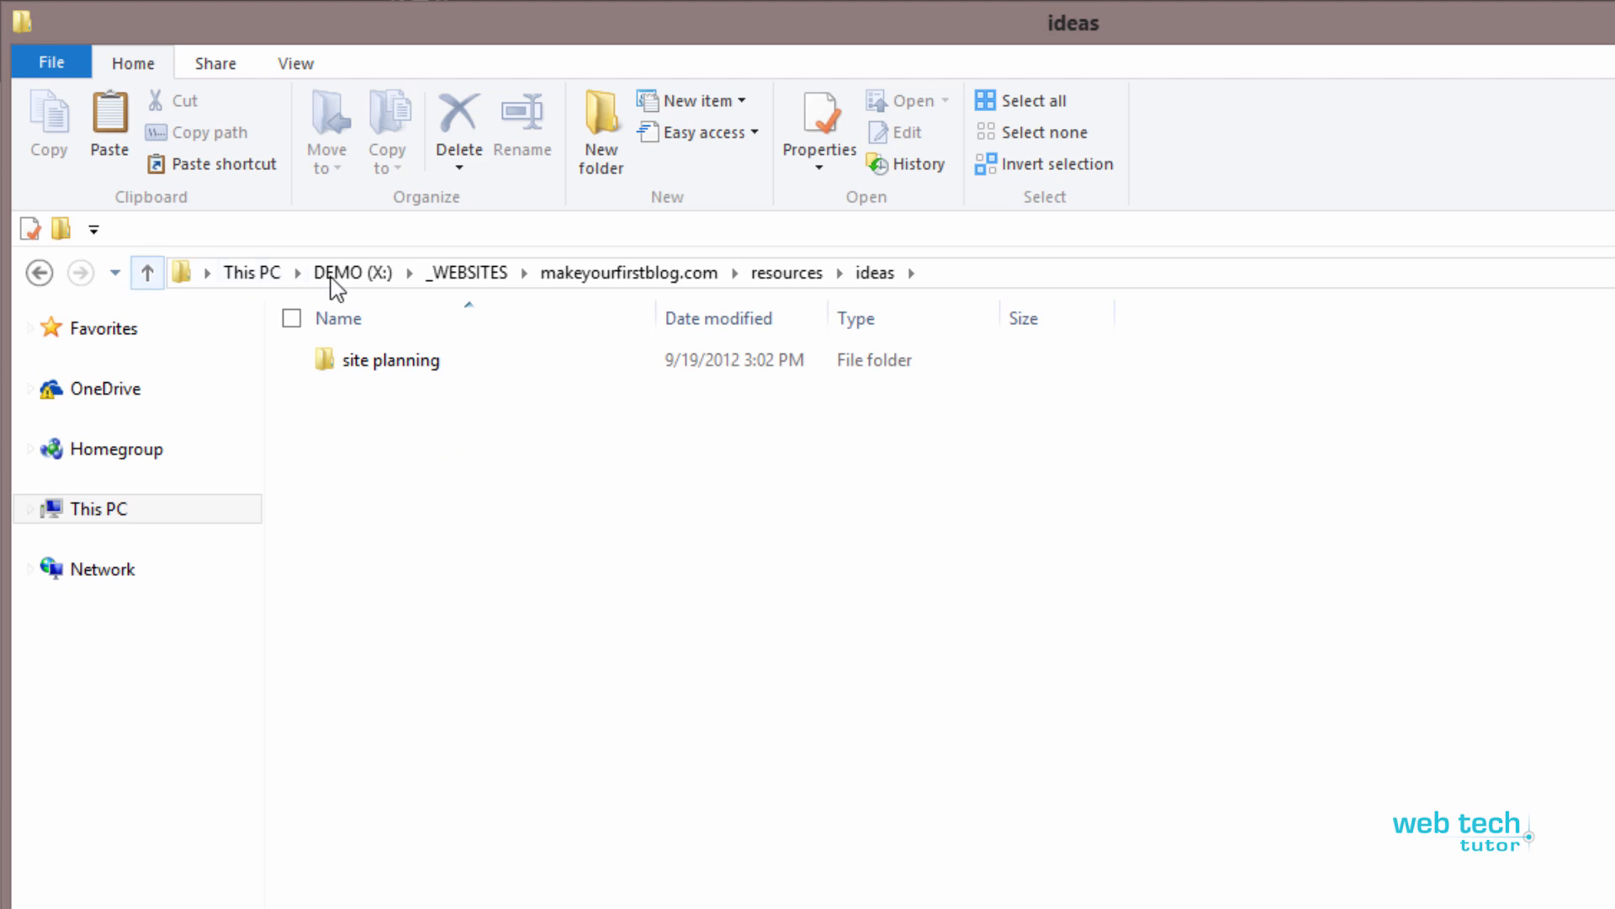
click(778, 281)
Examine the development and live subfolders inside content, and leave the folder
click(349, 400)
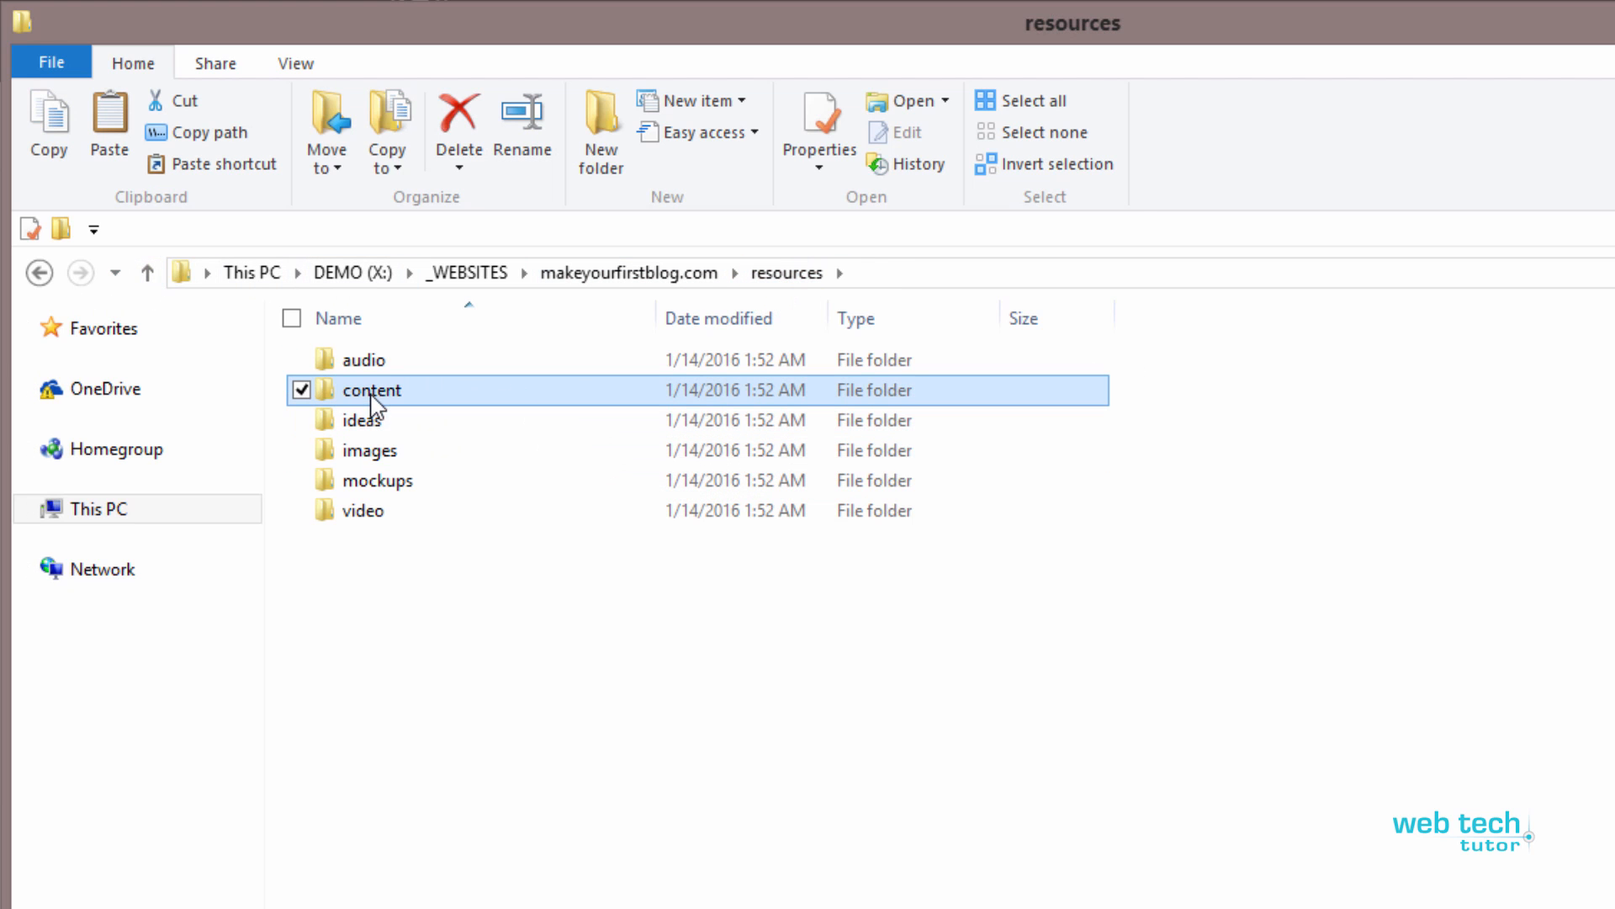
double_click(330, 395)
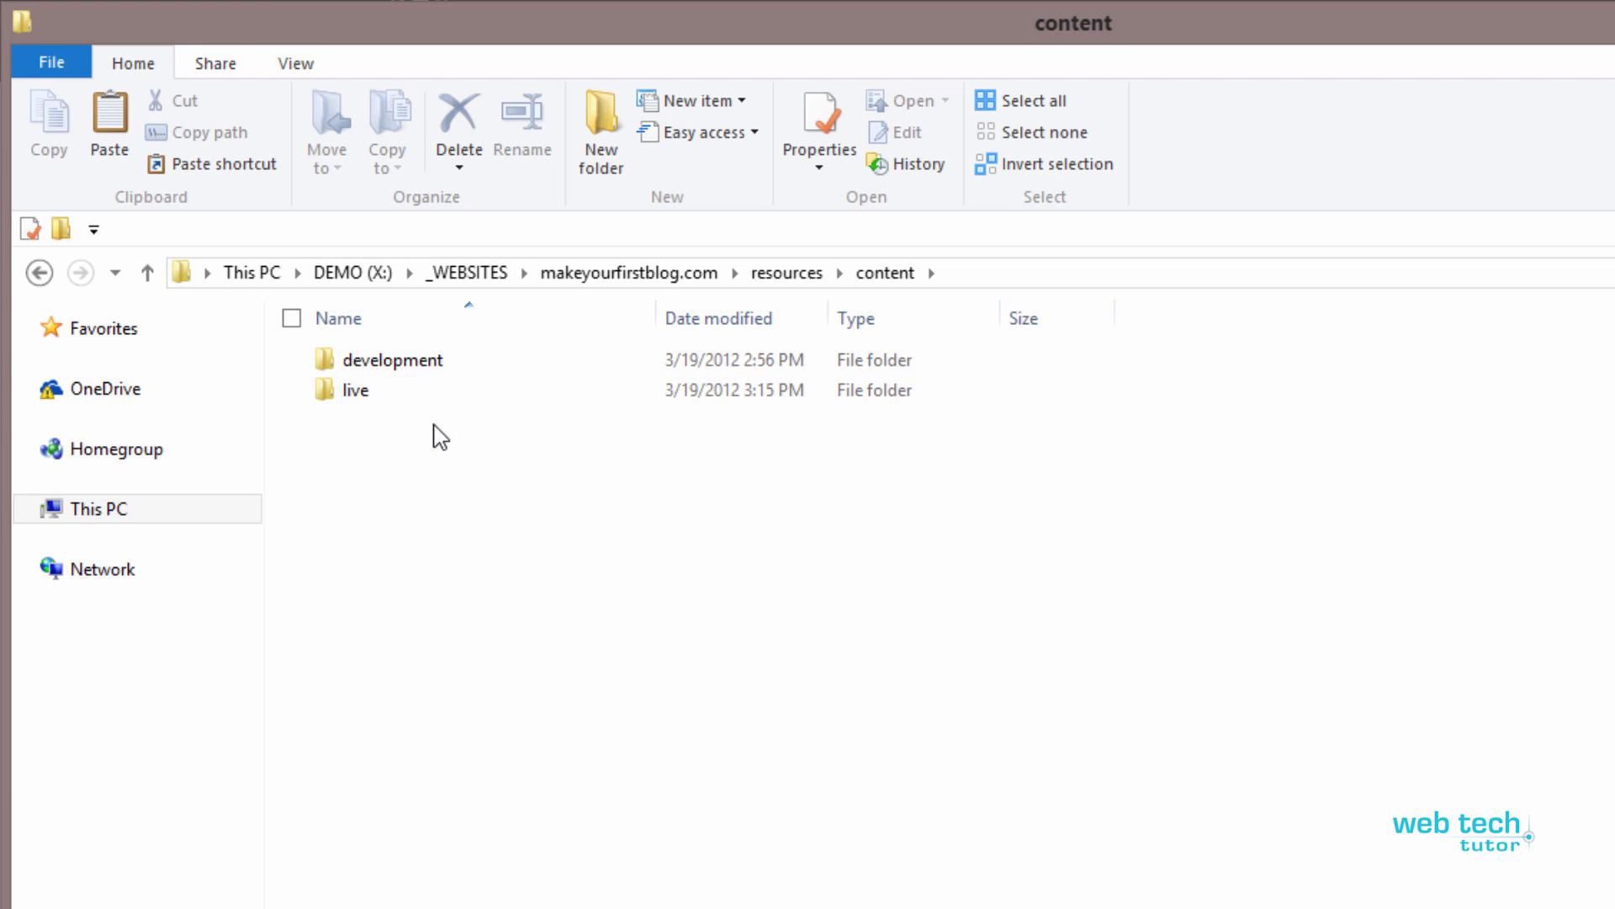
click(444, 363)
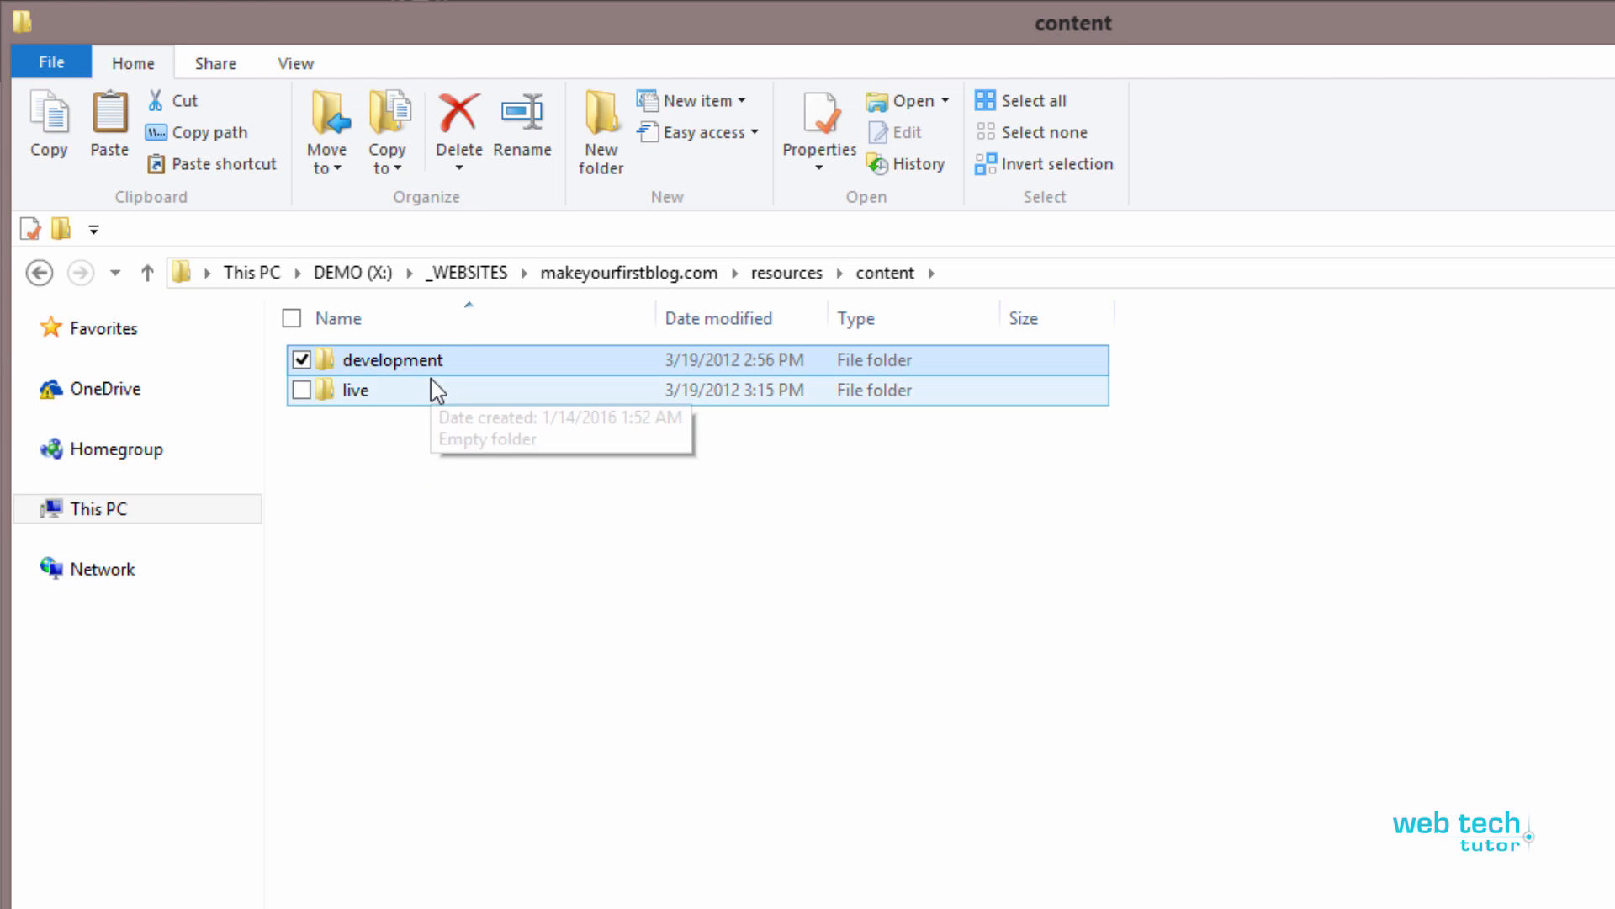
click(432, 387)
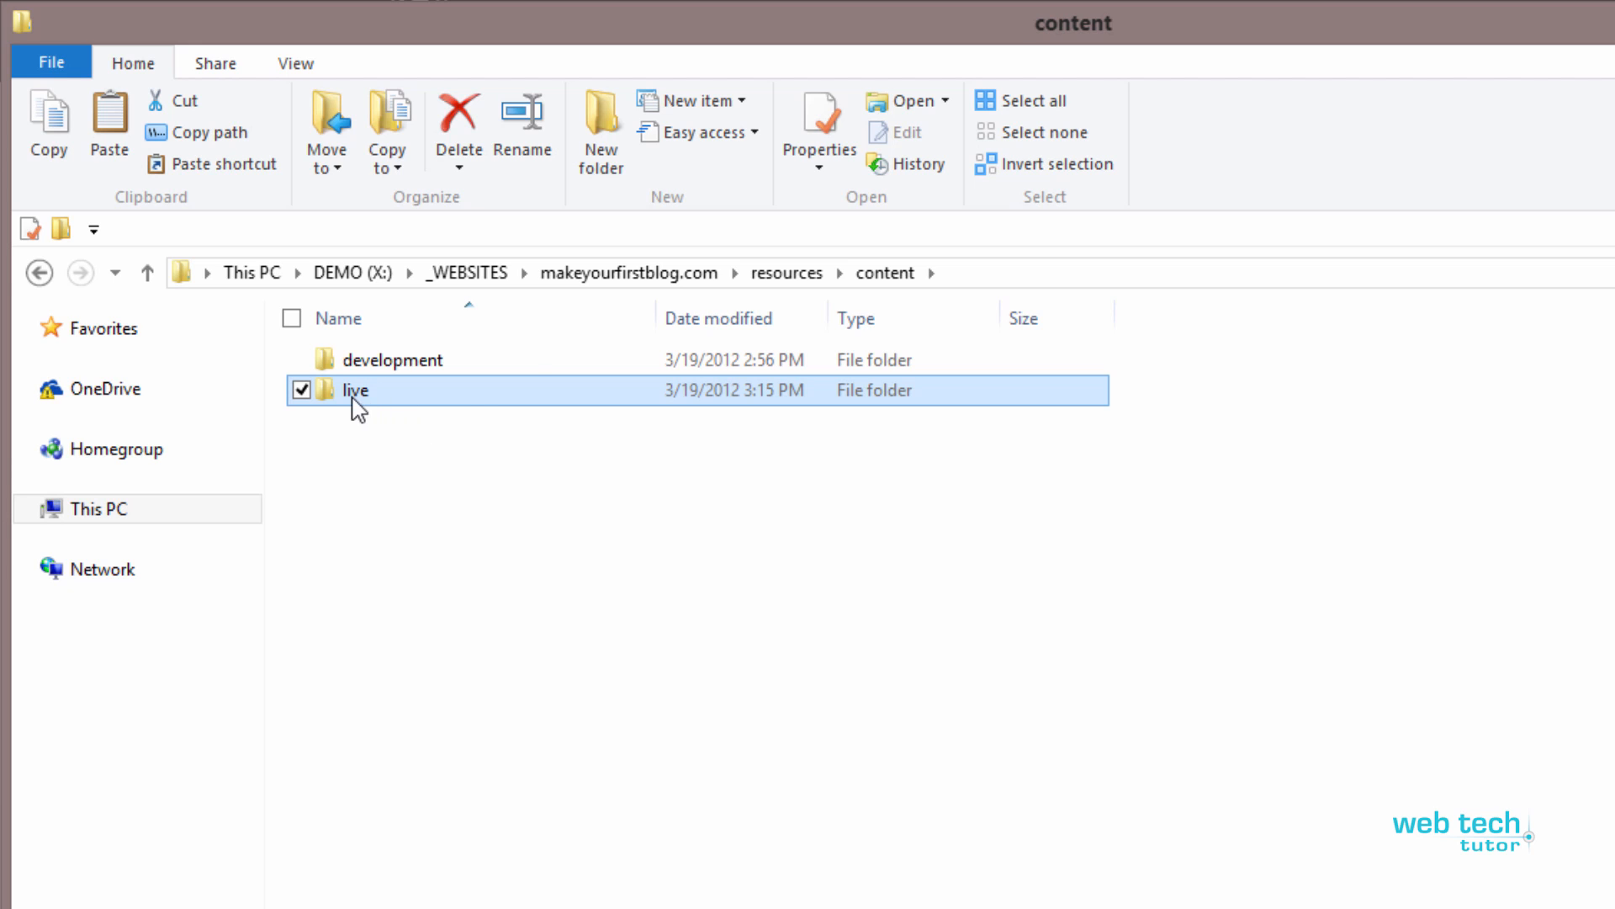
click(786, 274)
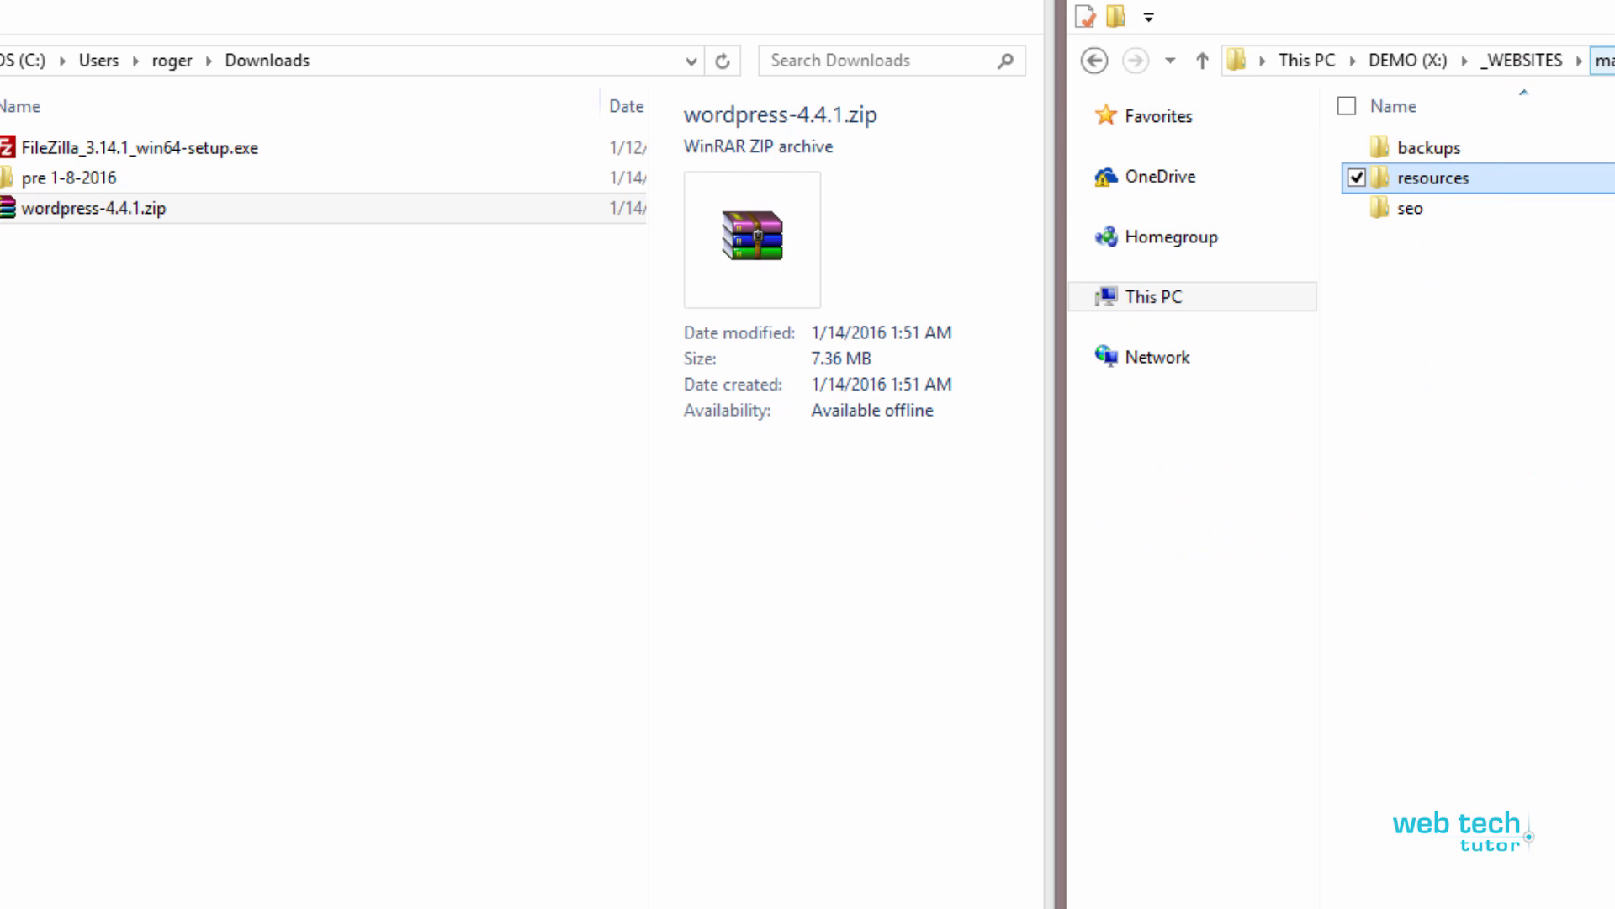
Move wordpress-4.4.1.zip from Downloads into the site files folder inside the site's backups folder
double_click(1454, 149)
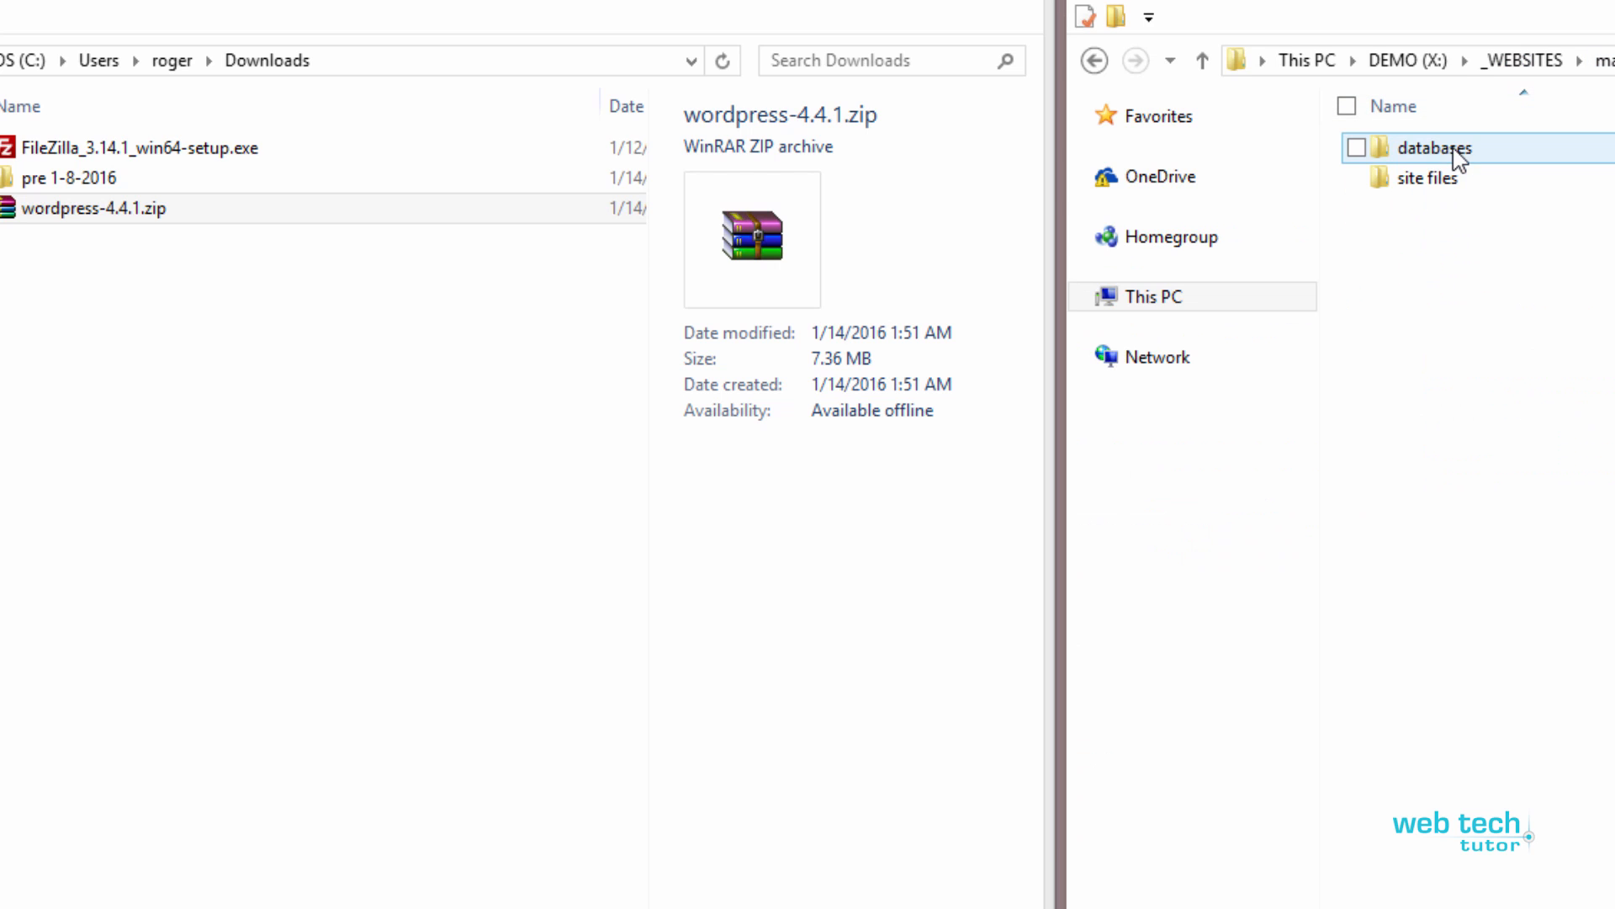
double_click(1428, 185)
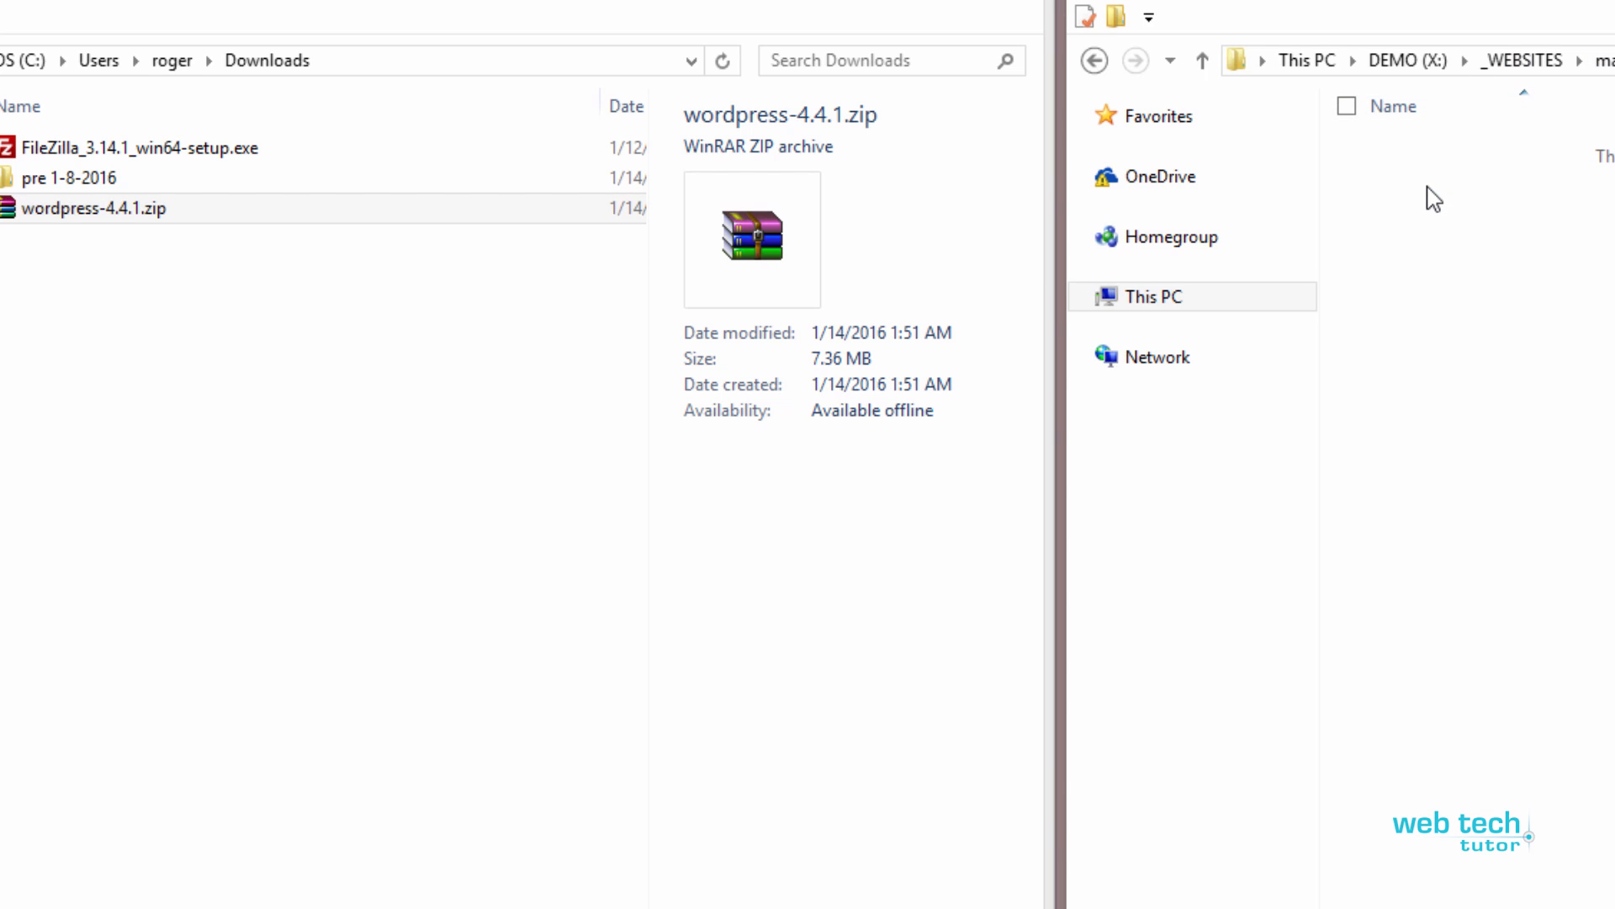
click(18, 211)
drag(18, 210, 1555, 343)
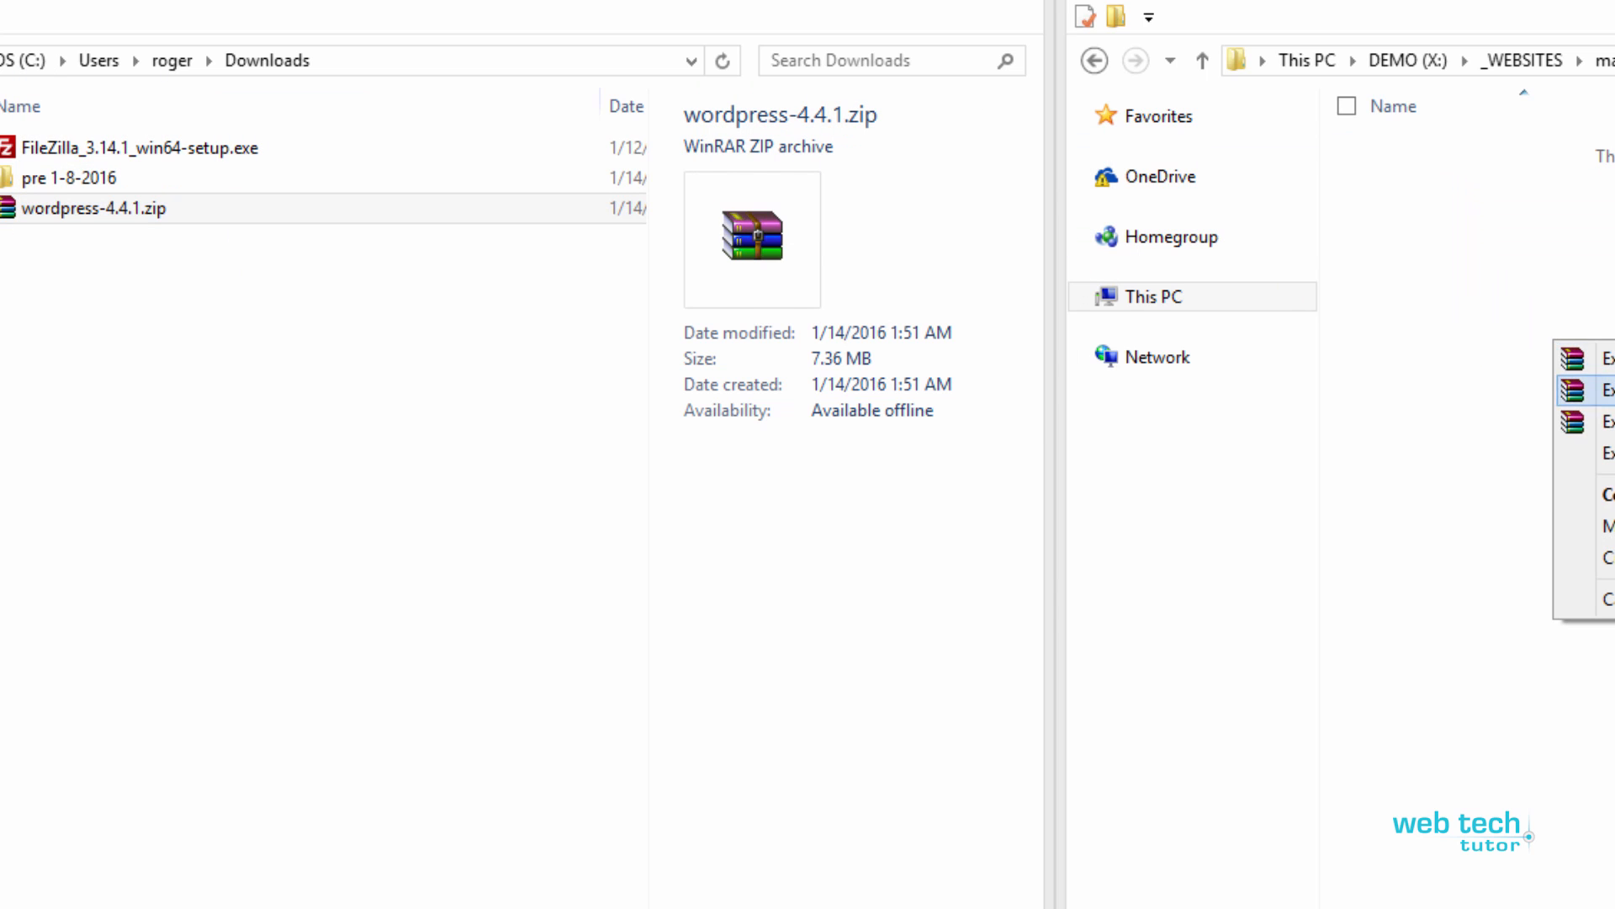
click(1607, 525)
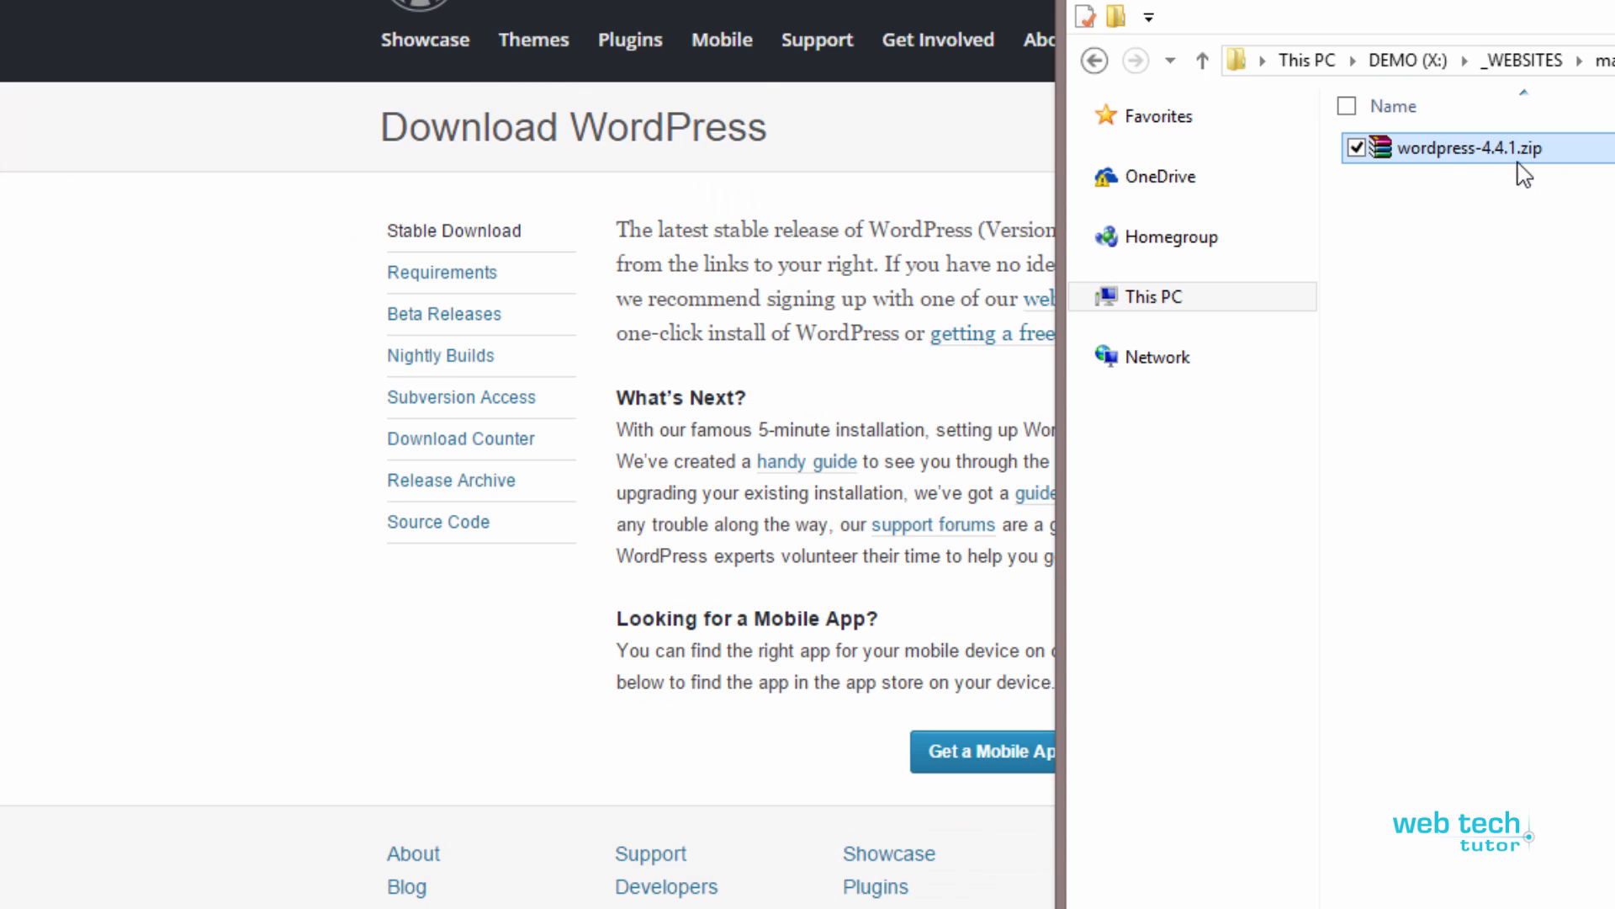
Search the web for "filezilla download" in a new browser tab and open FileZilla's official site
click(1527, 267)
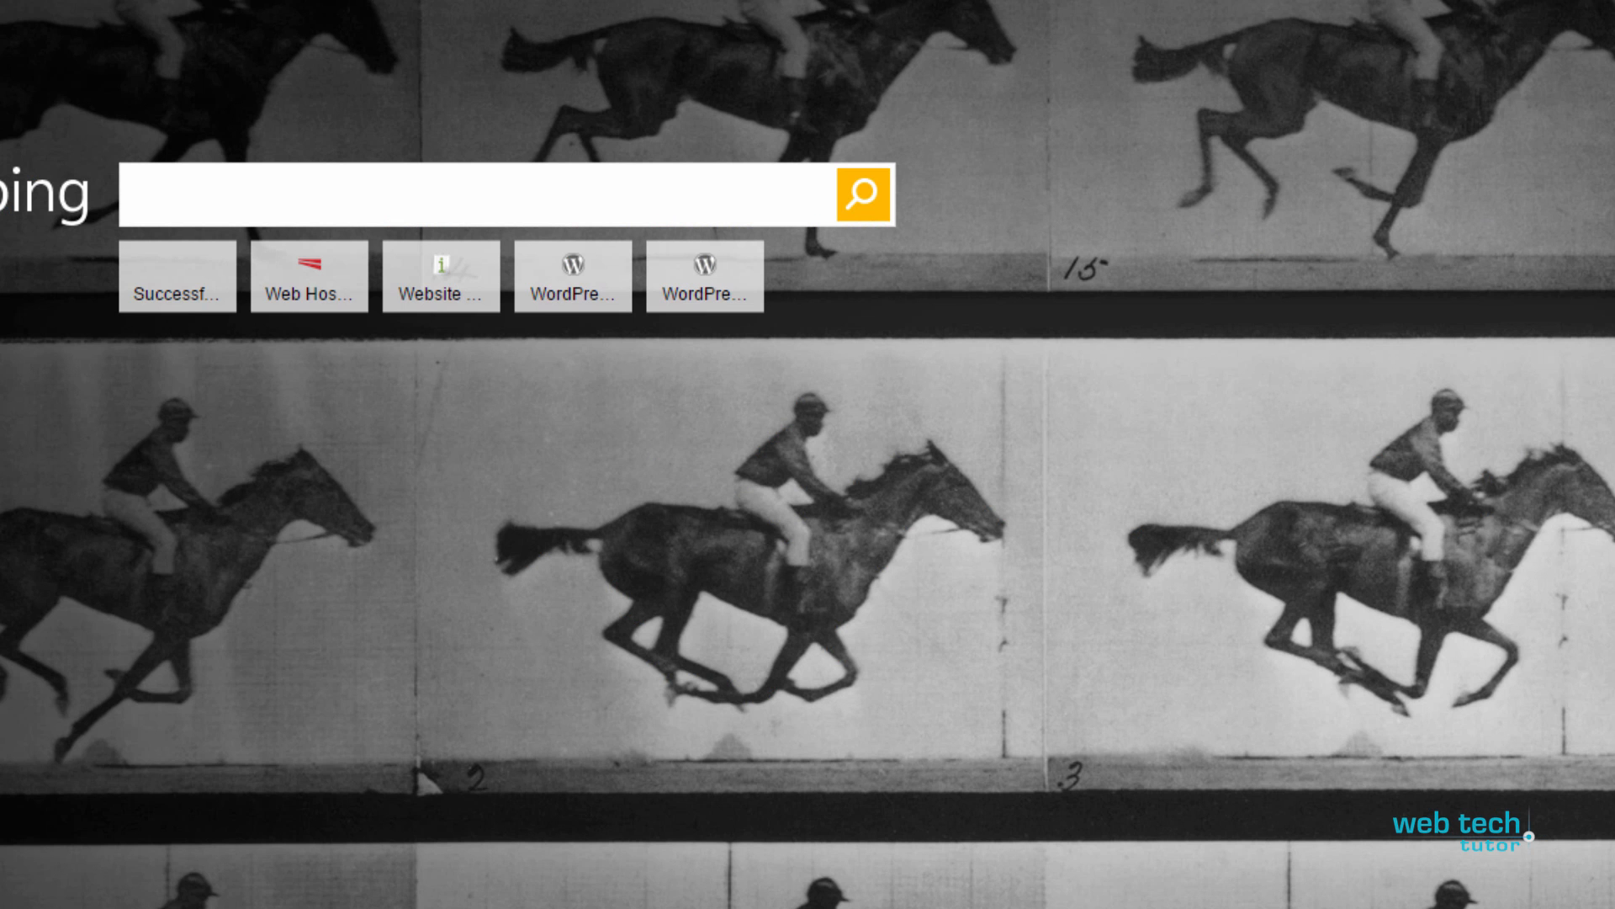
text(filez)
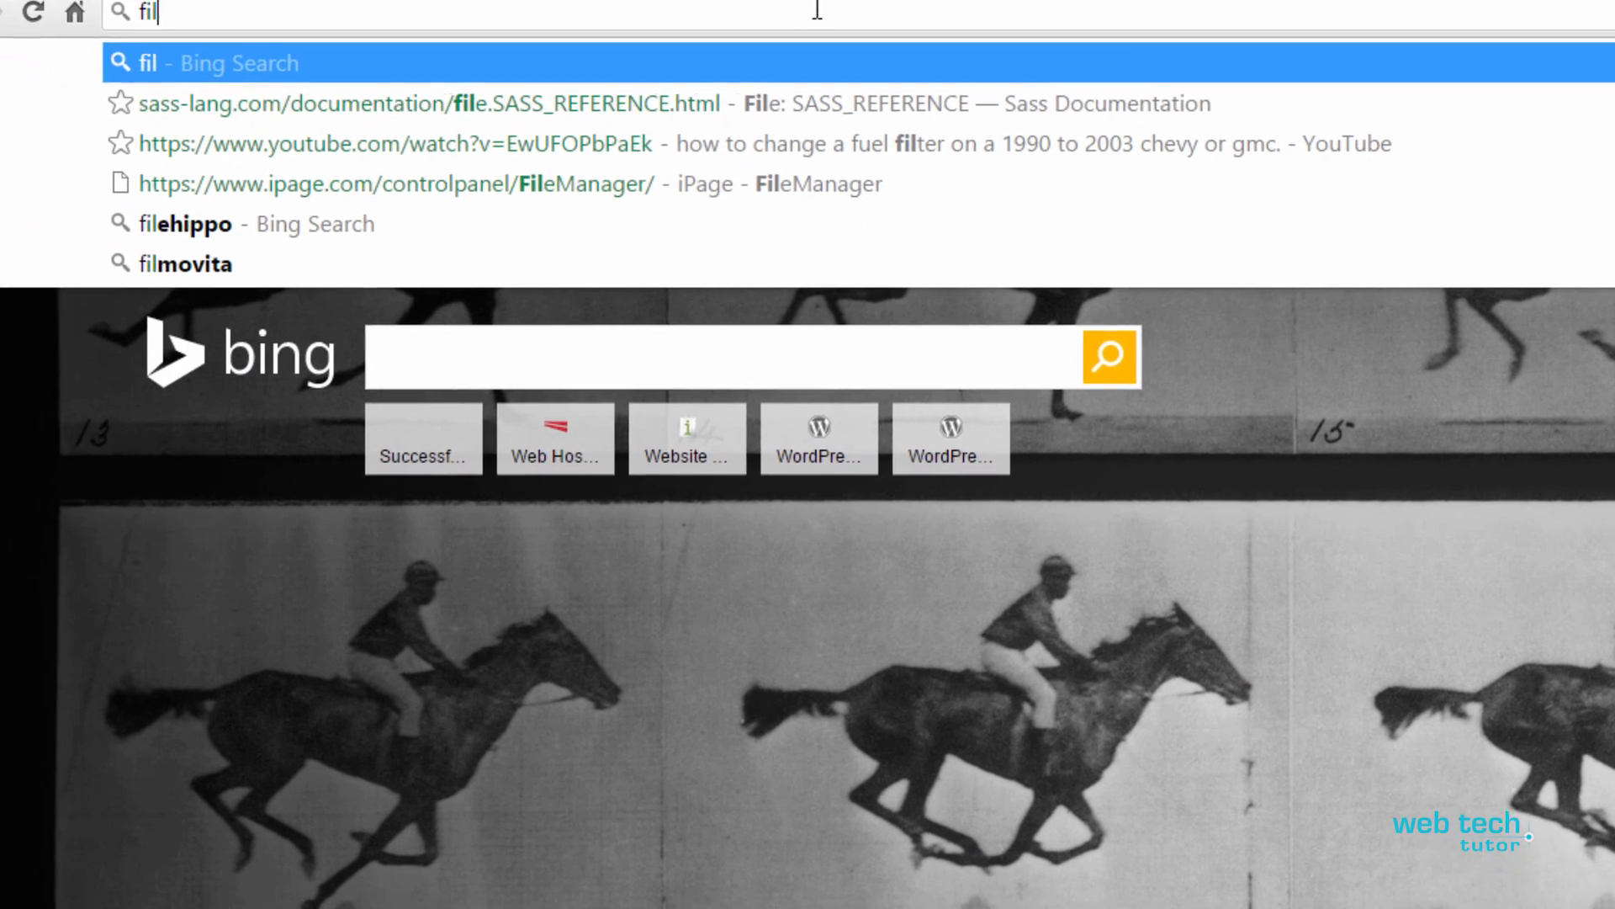
text(illa)
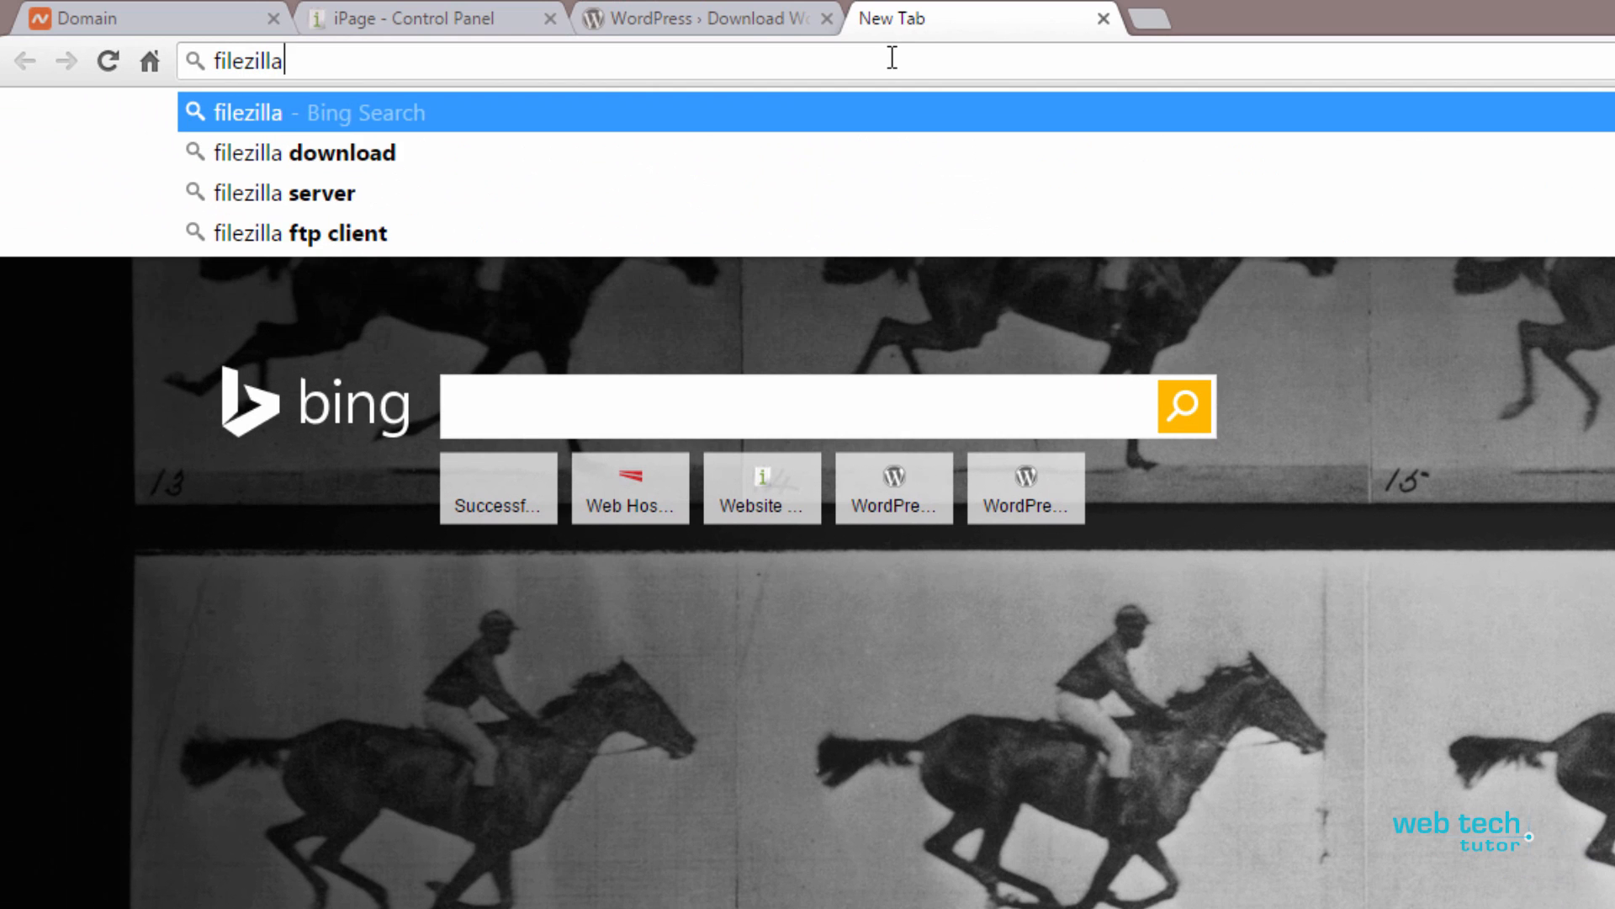
text( download)
key(Return)
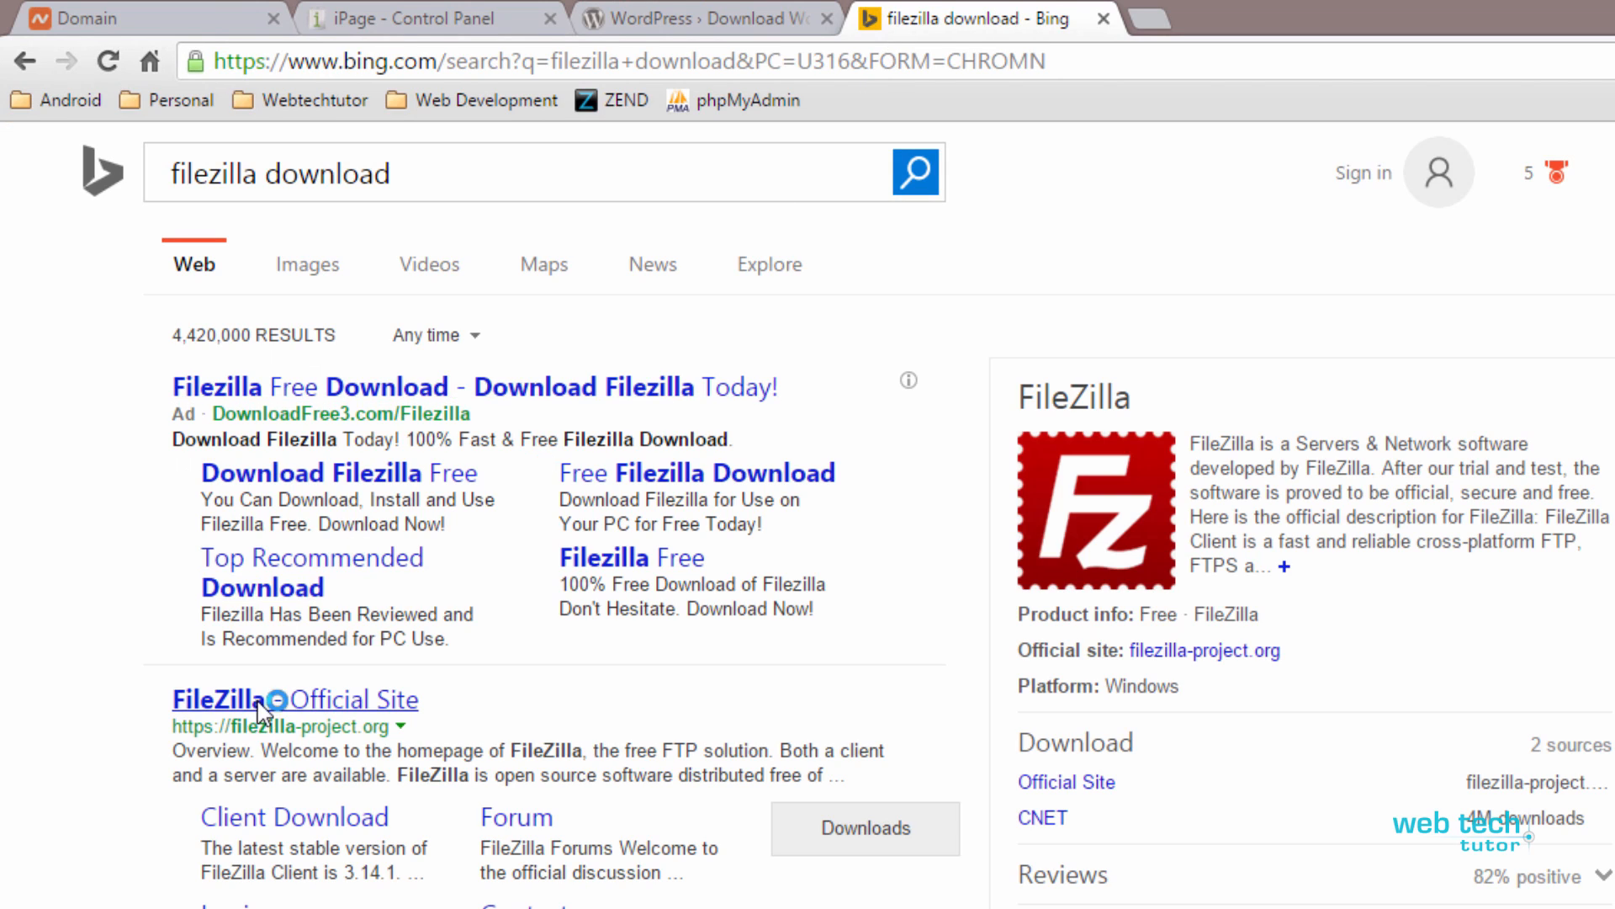
click(251, 700)
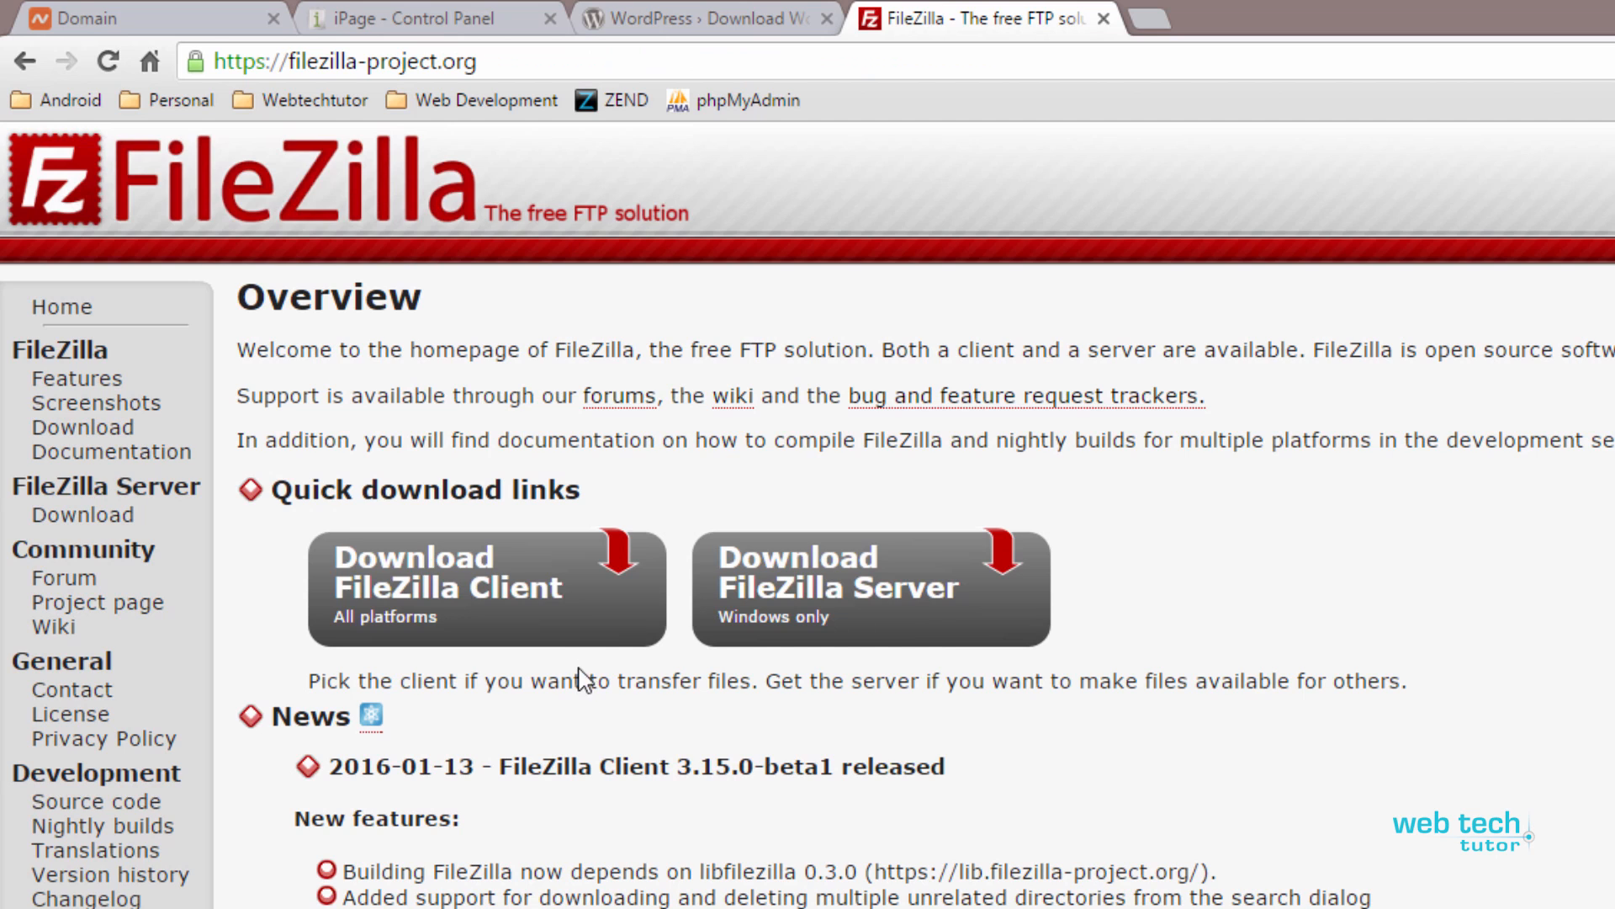
Download the recommended 64-bit Windows installer of FileZilla Client and keep the file
click(478, 594)
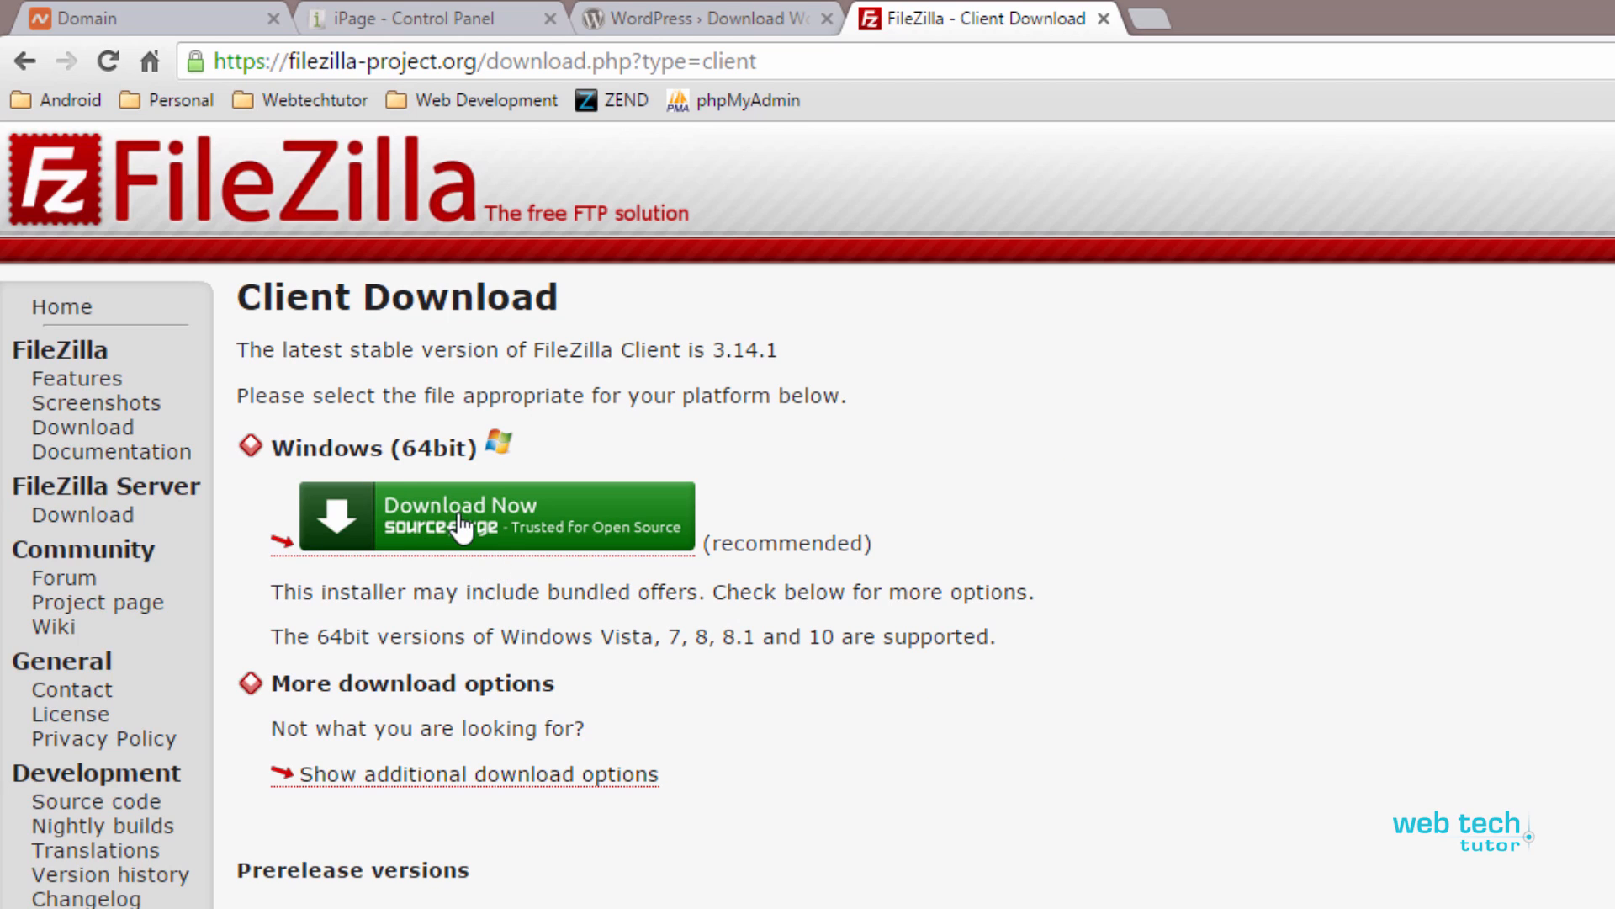
click(447, 535)
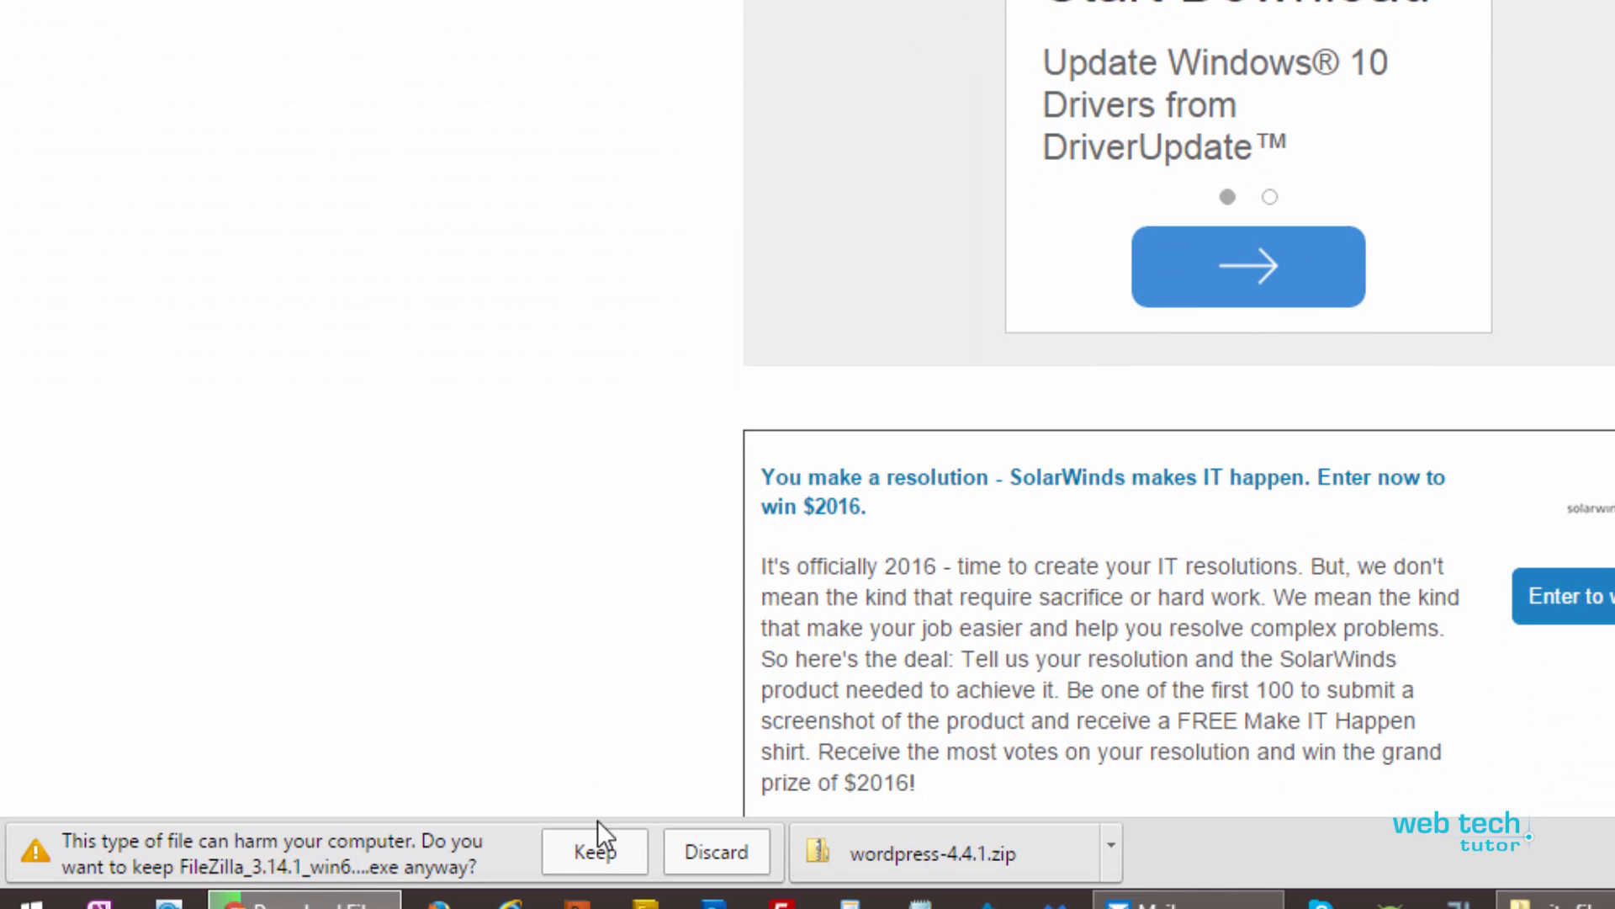
click(592, 843)
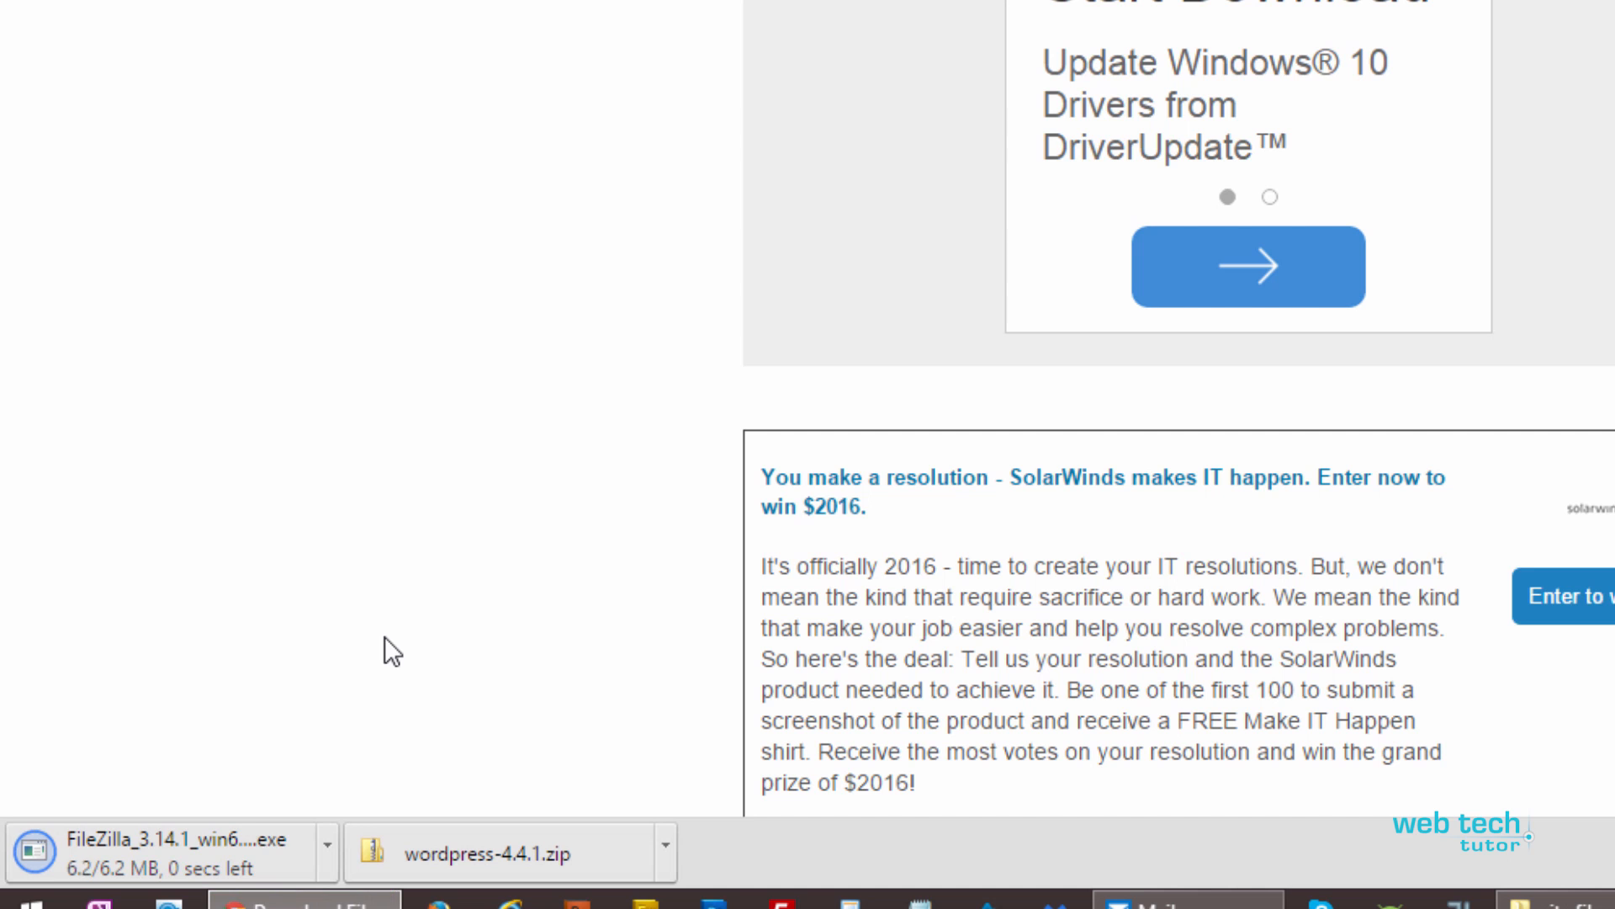
Show the downloaded installer in its folder and run FileZilla_3.14.1_win64-setup.exe
click(328, 845)
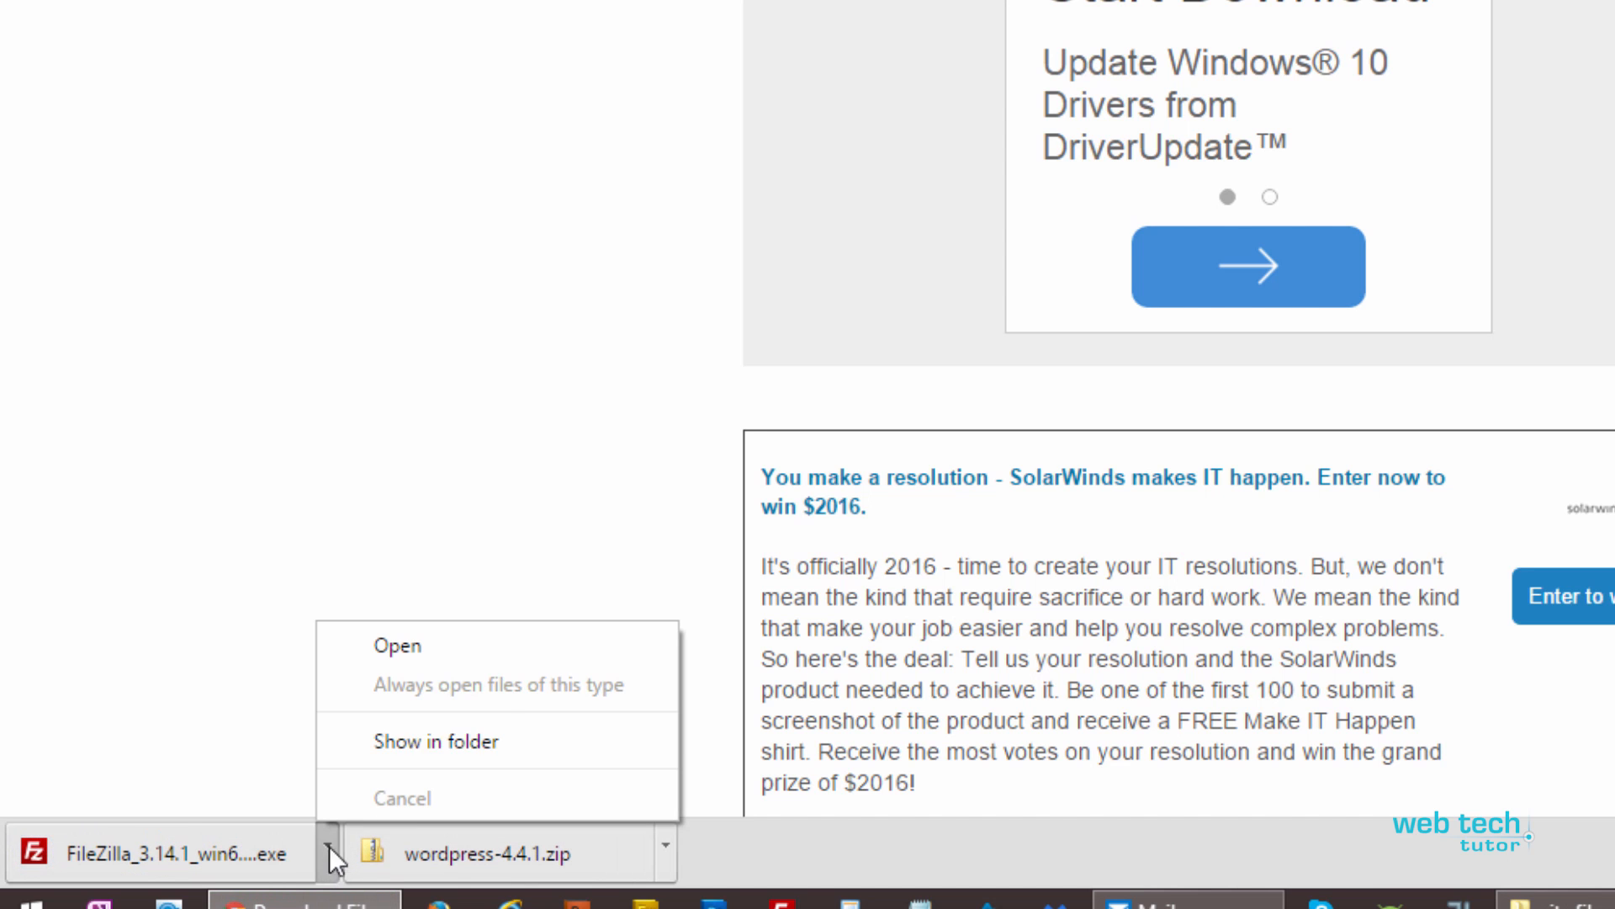
click(416, 743)
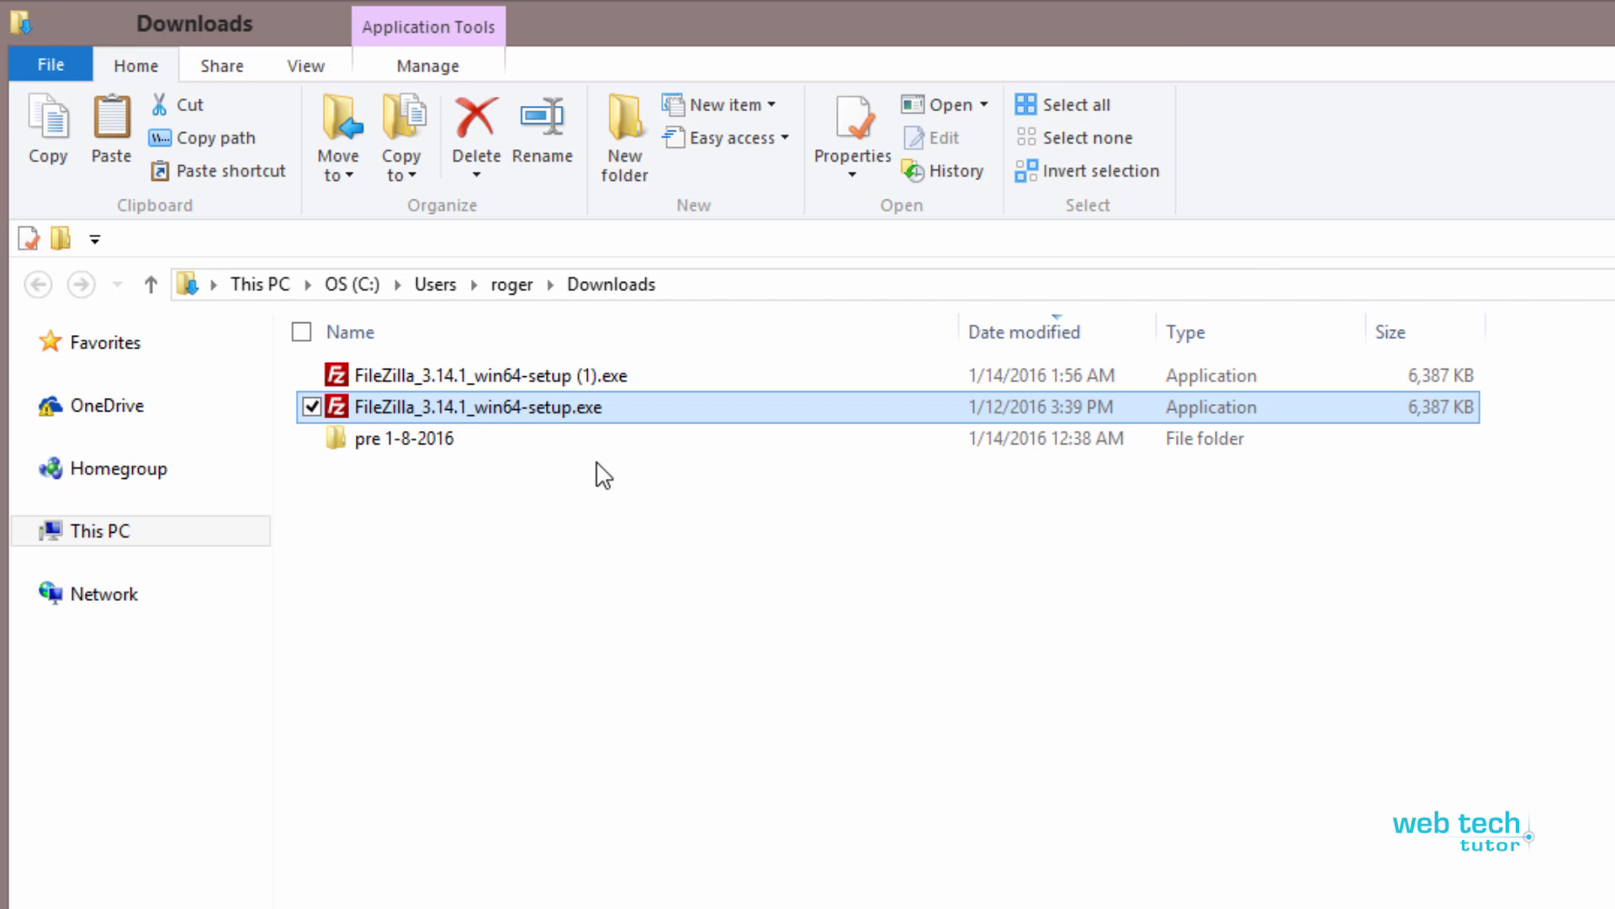
double_click(352, 414)
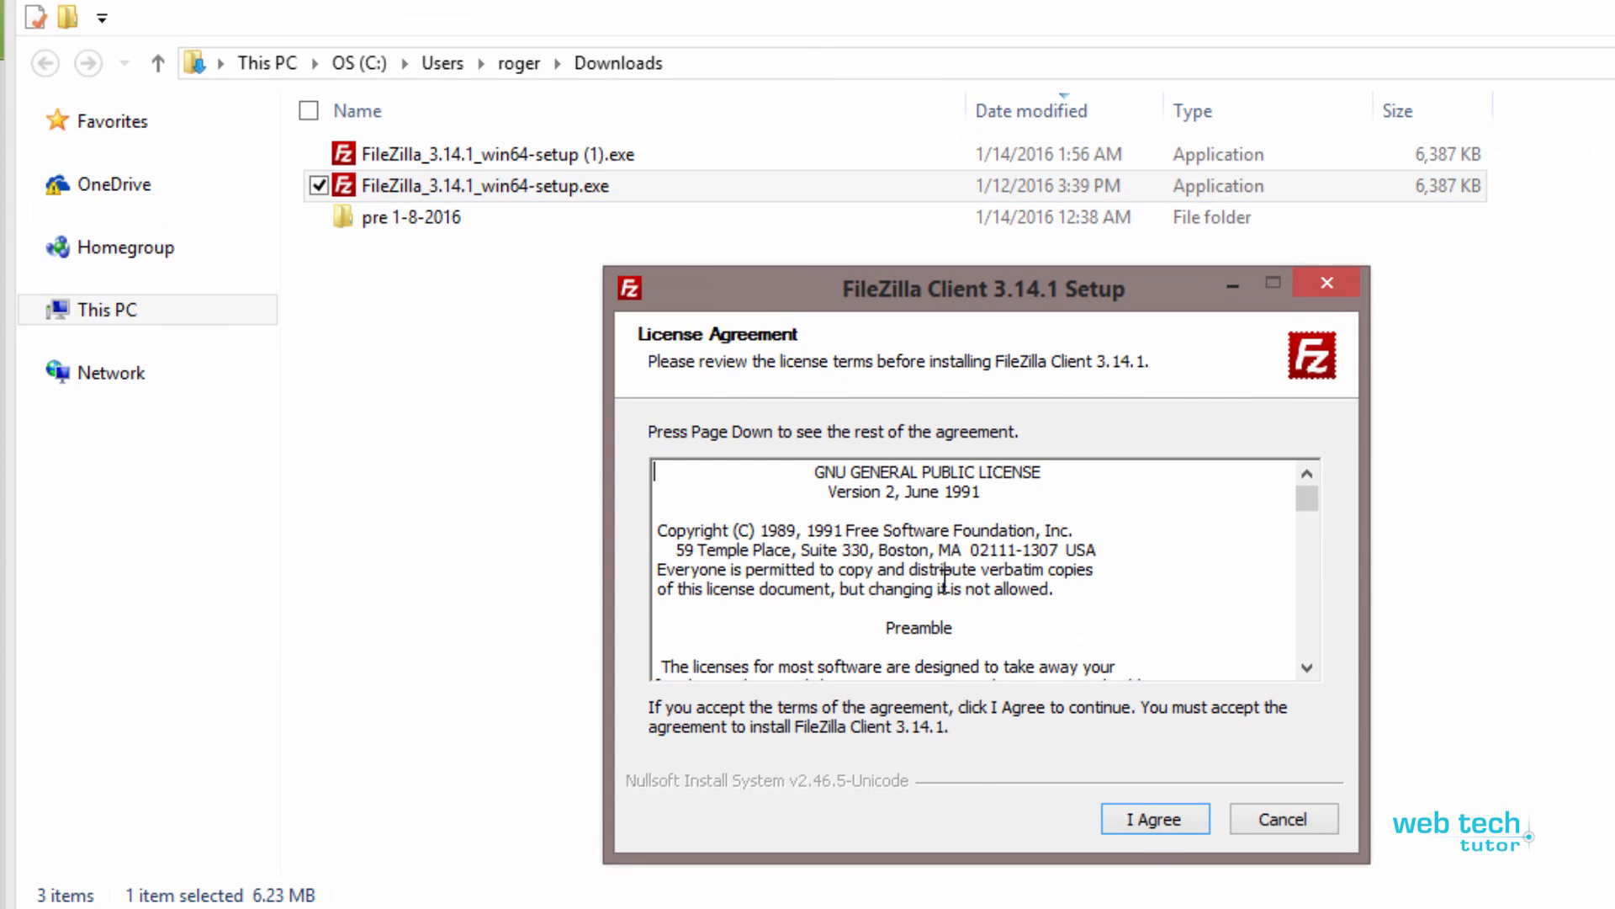
Accept the license agreement and continue setup for all users with the default components
click(1146, 817)
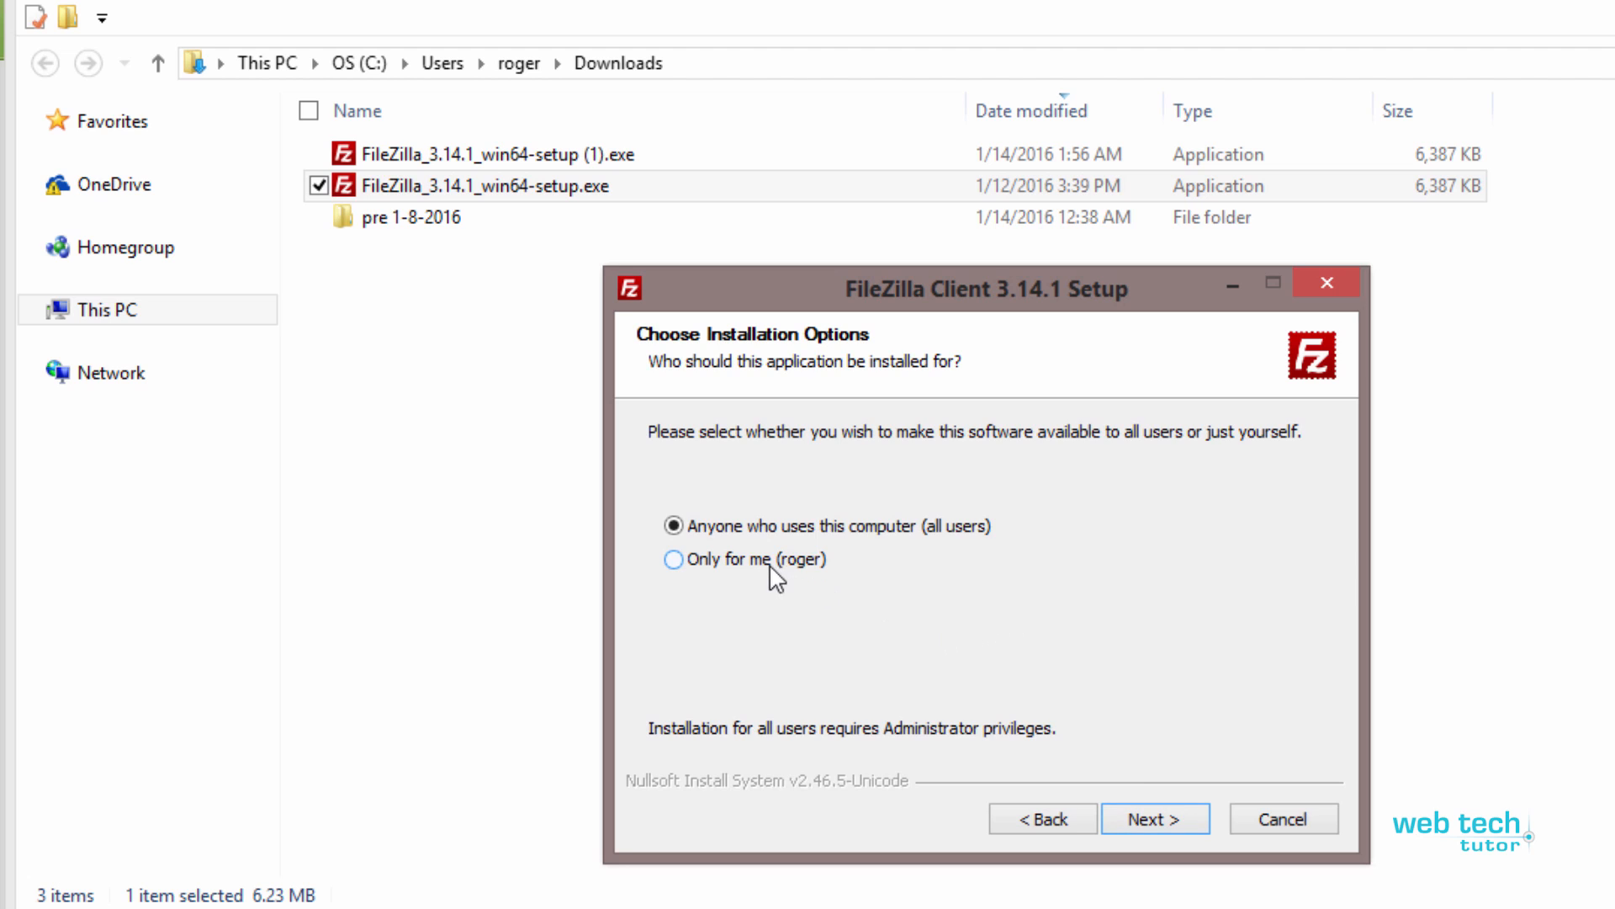
click(1141, 826)
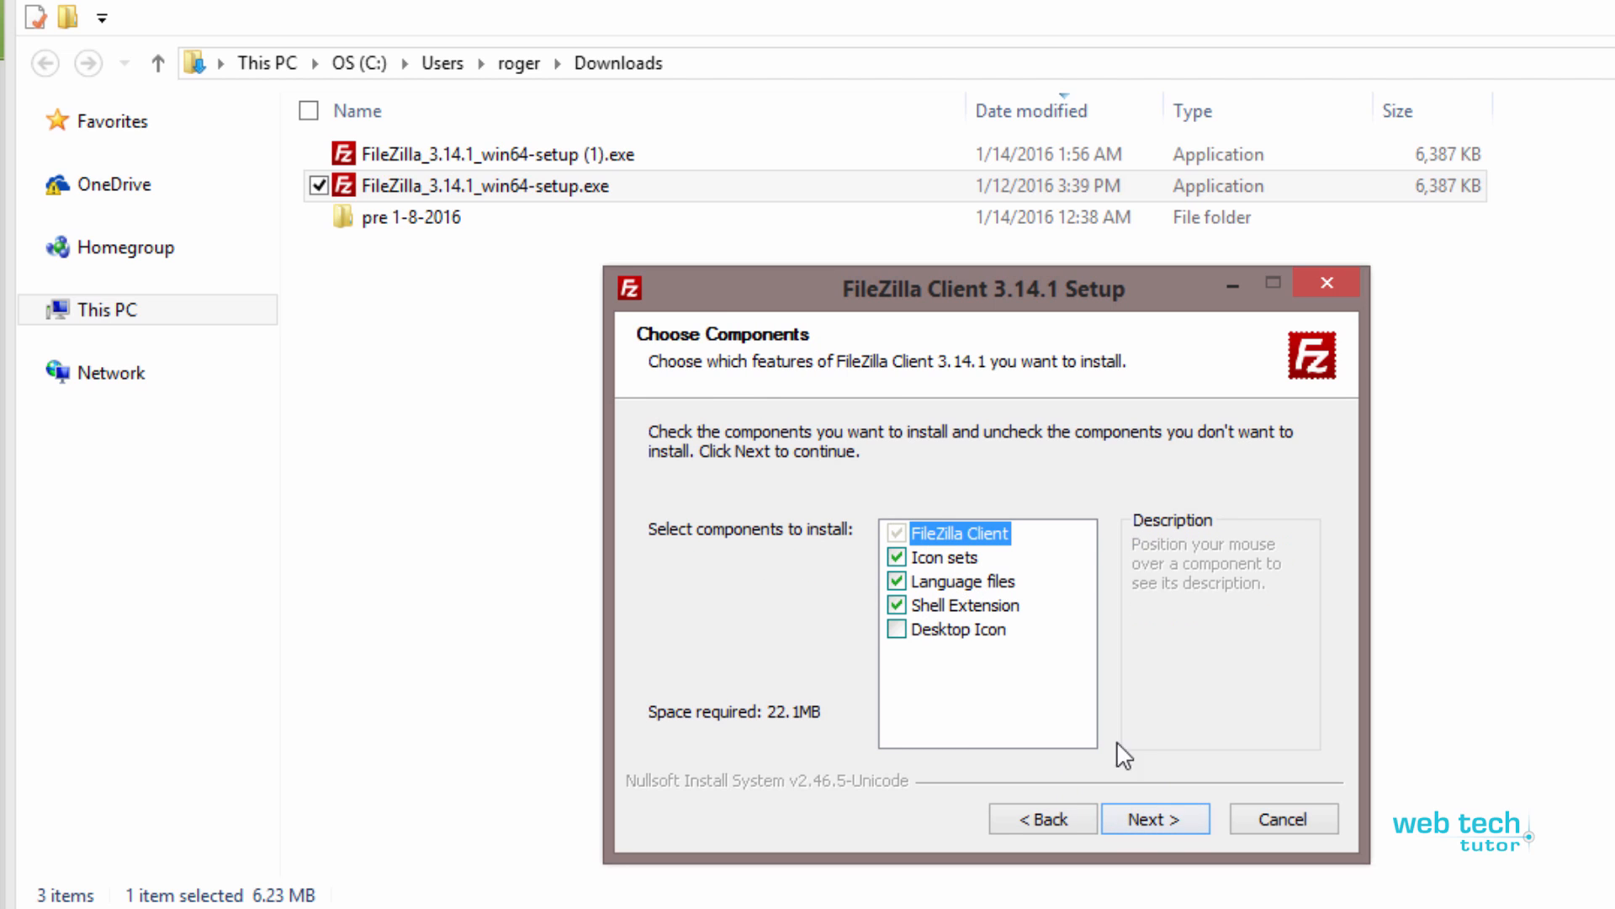
click(1173, 821)
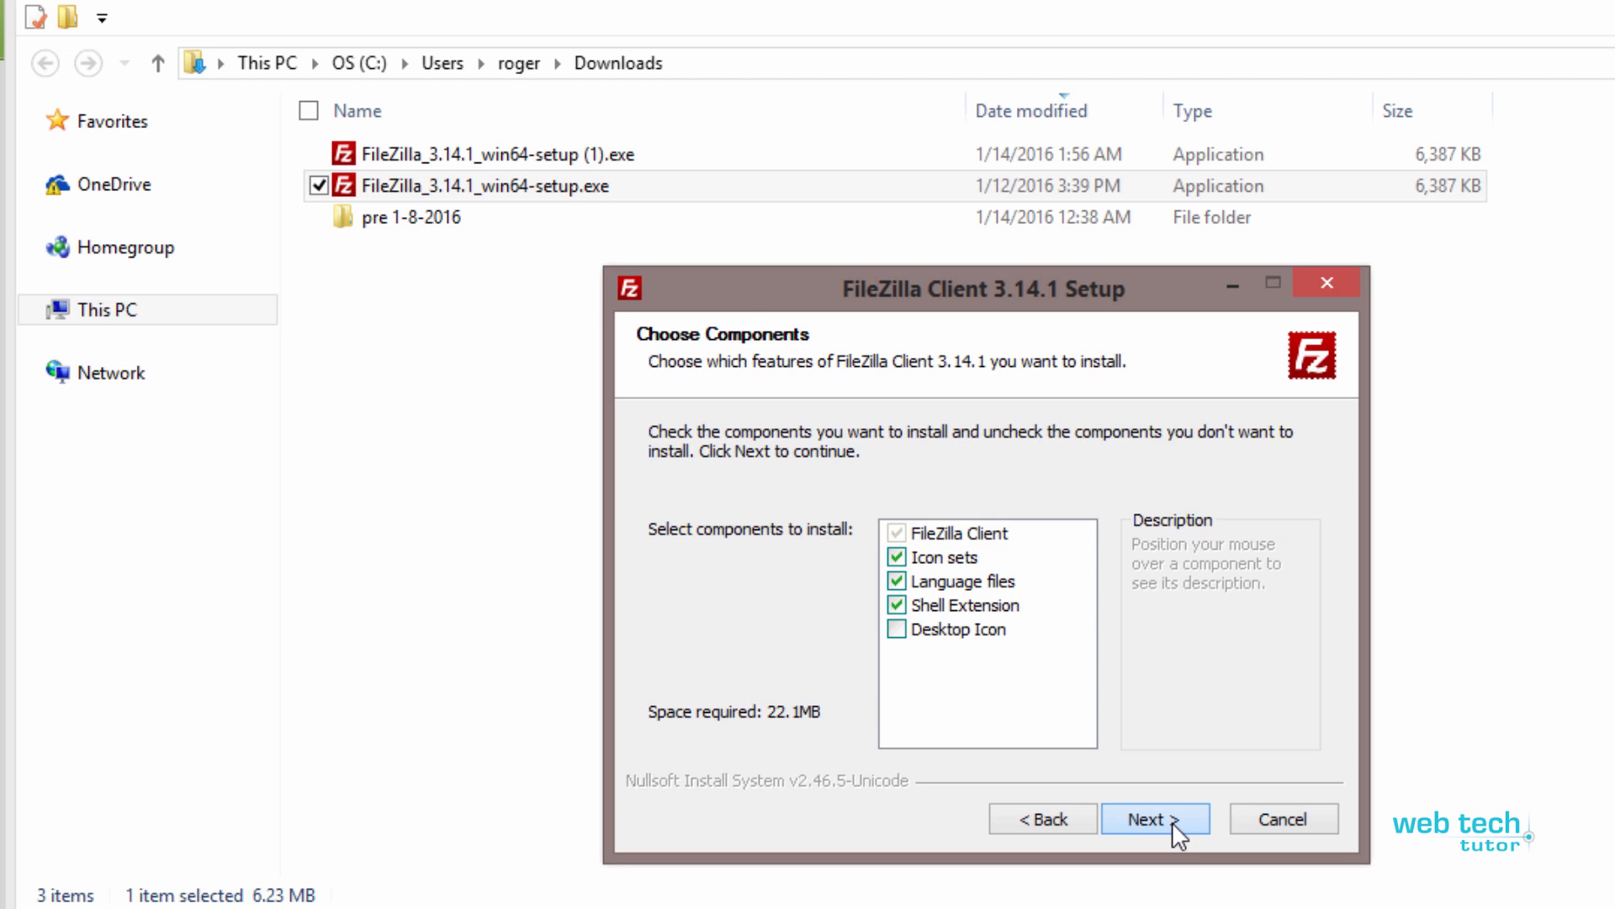
Add Version2 to the FileZilla FTP Client destination folder name, install with the default Start Menu folder, and finish setup with FileZilla starting
click(976, 650)
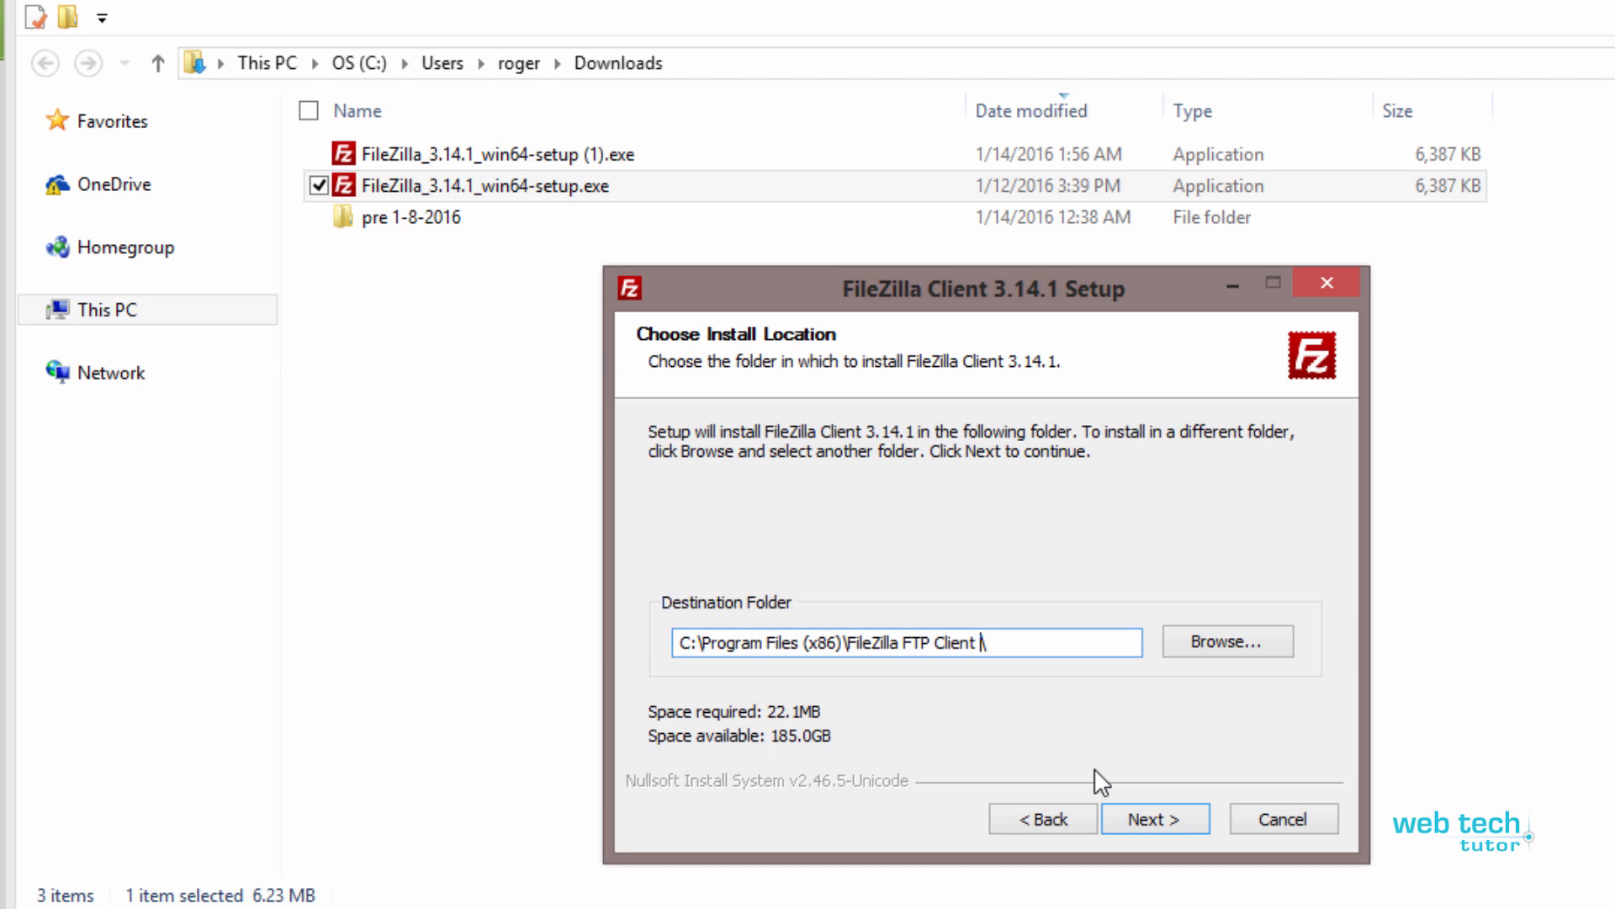
text(Version2)
click(1162, 823)
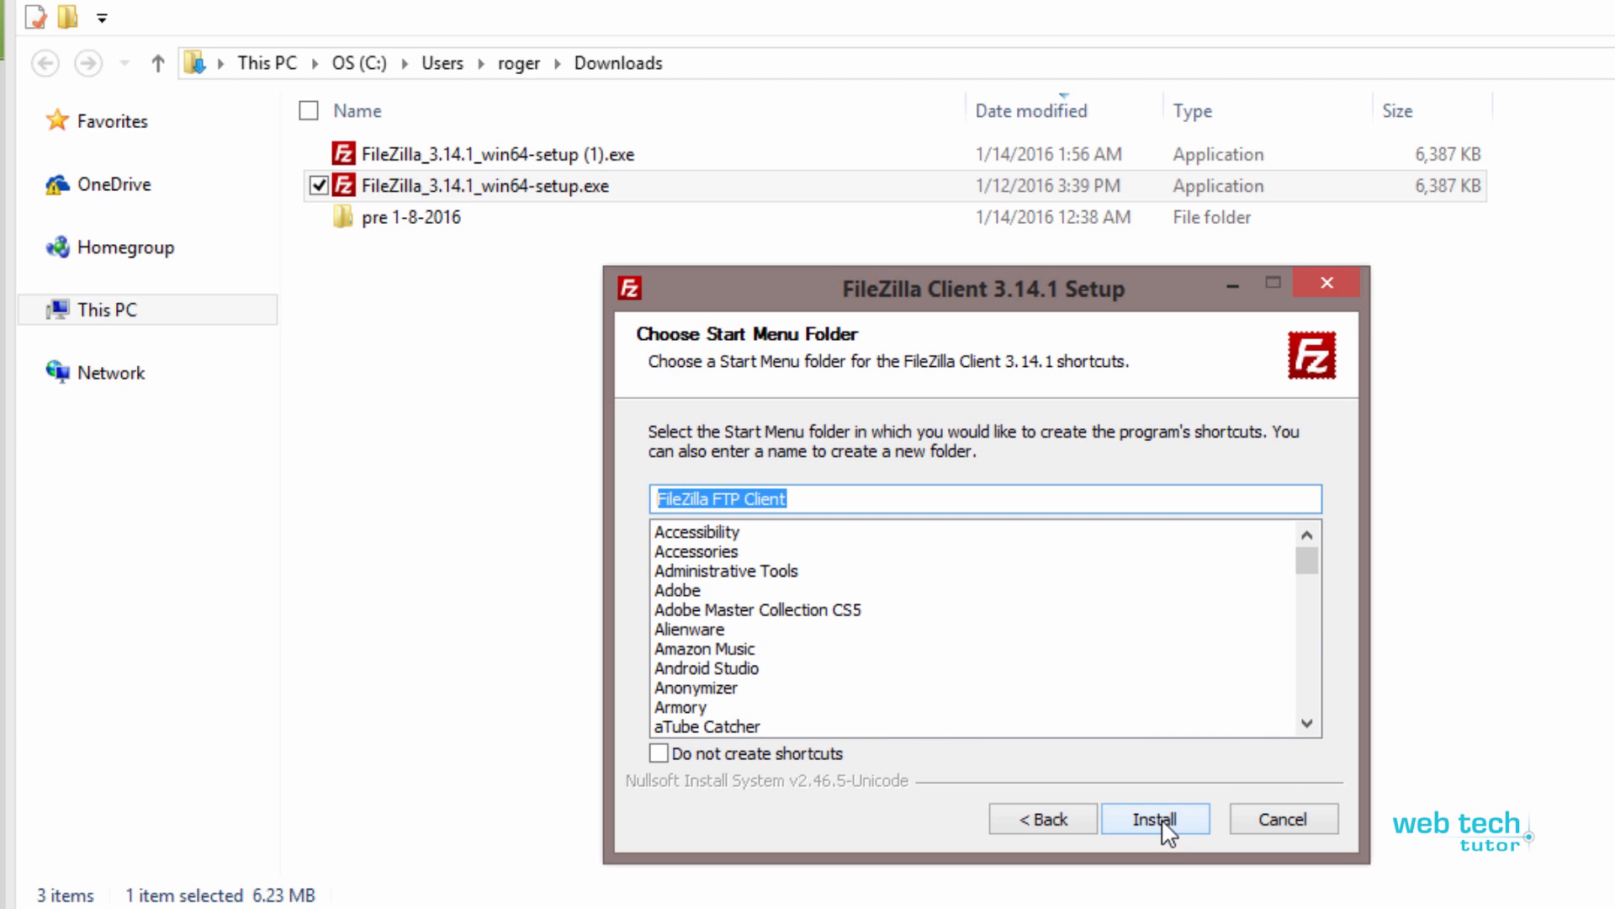
click(1165, 823)
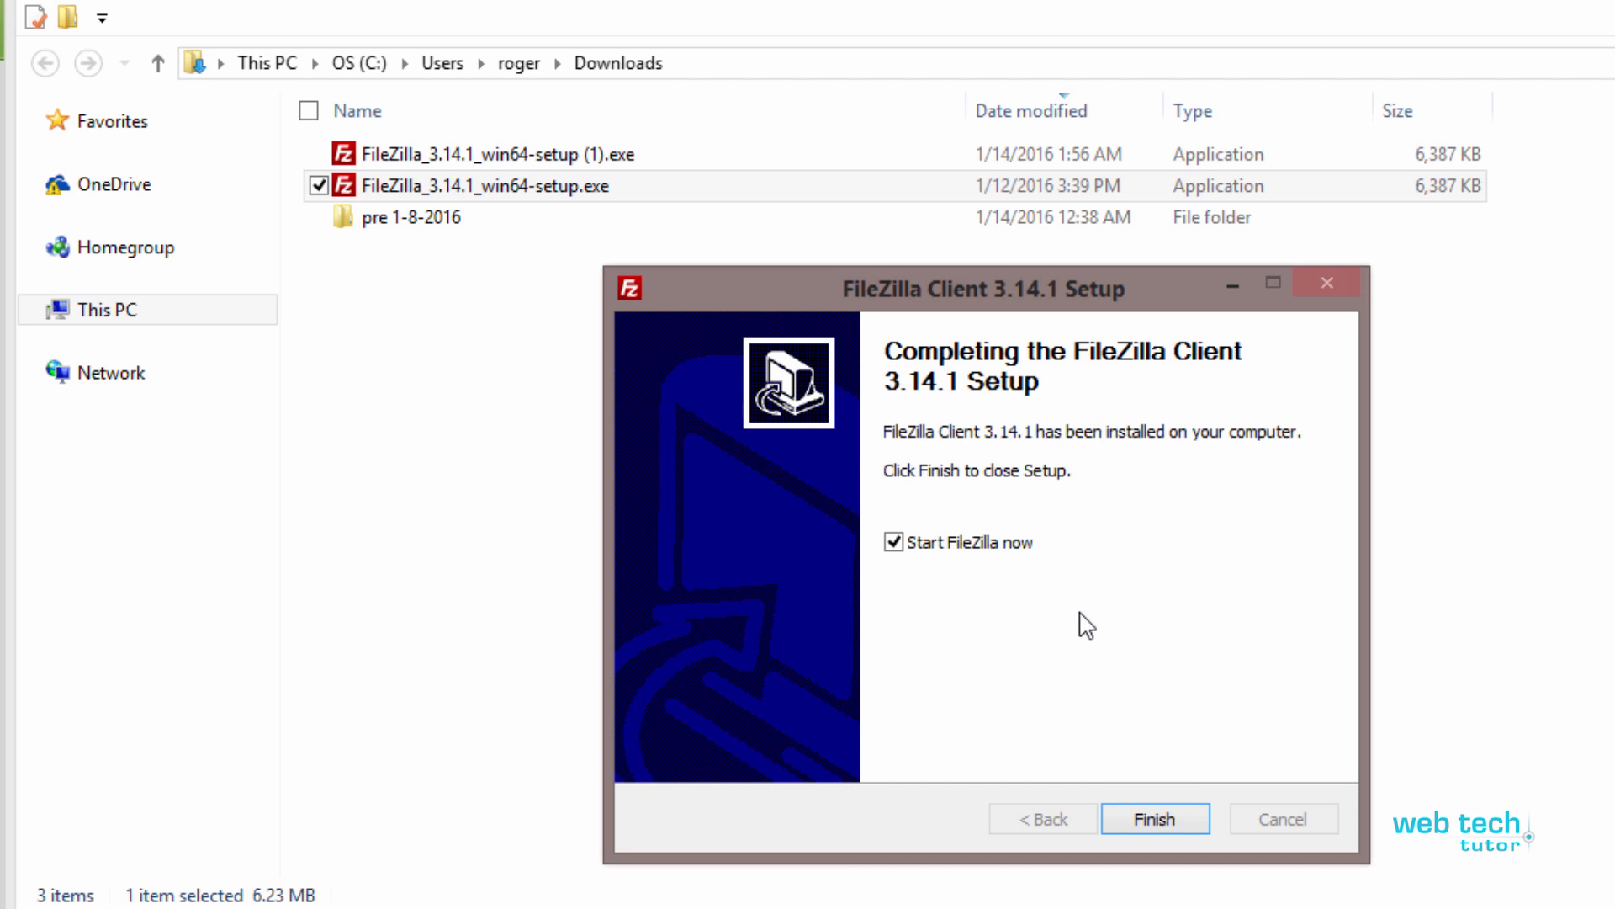
click(1136, 815)
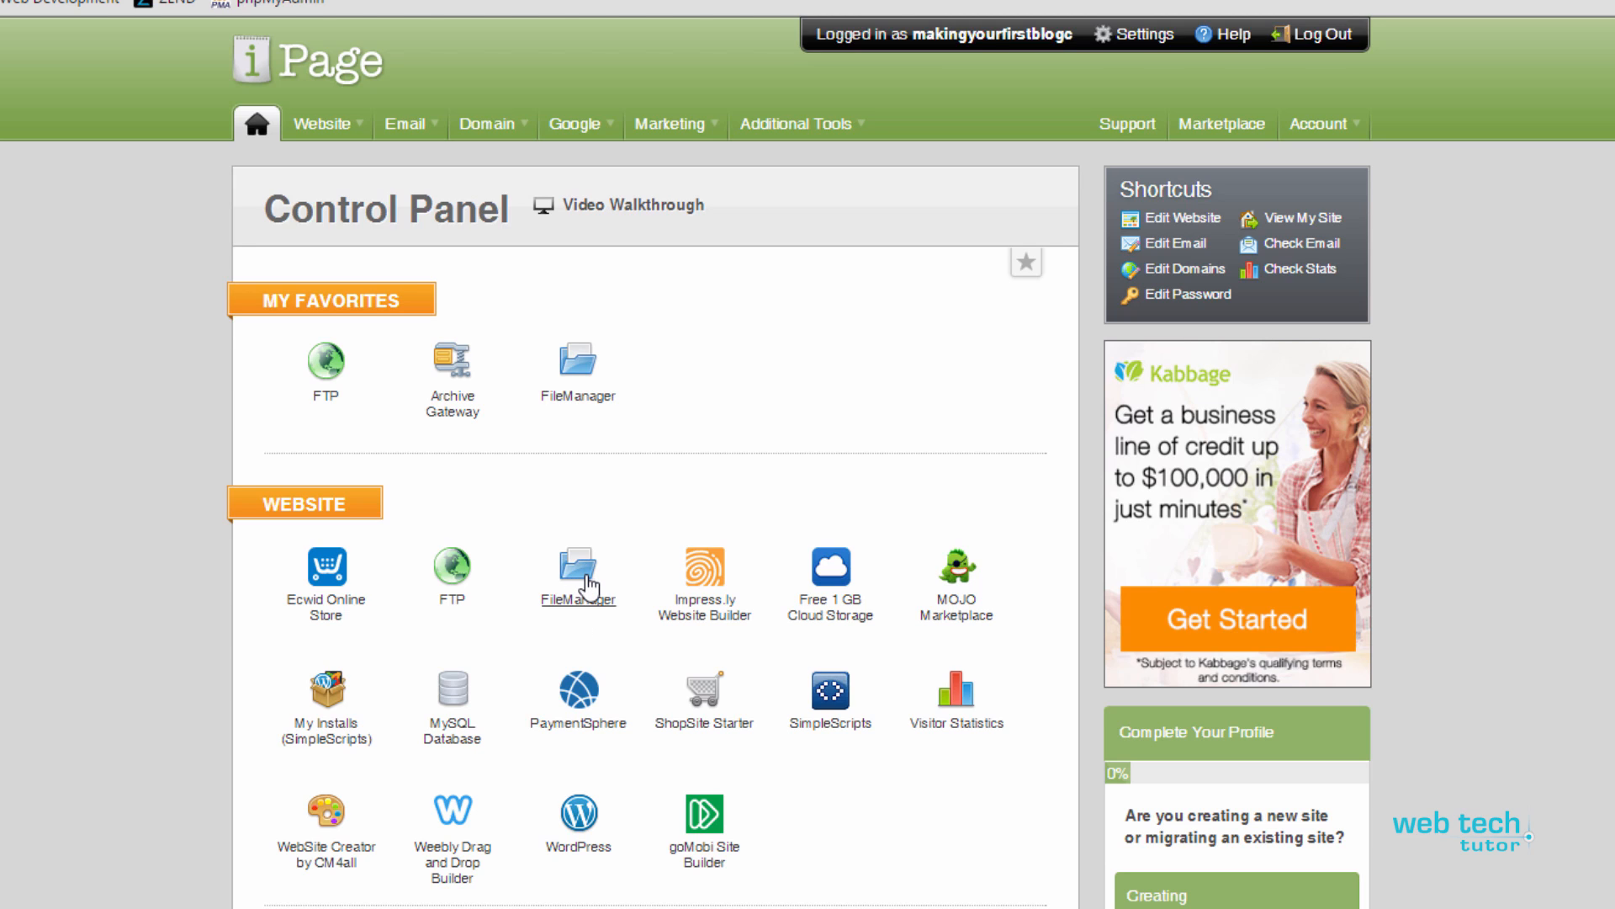
Upload wordpress-4.4.1.zip from the local site files folder to the hosting root directory with iPage's FileManager
click(590, 586)
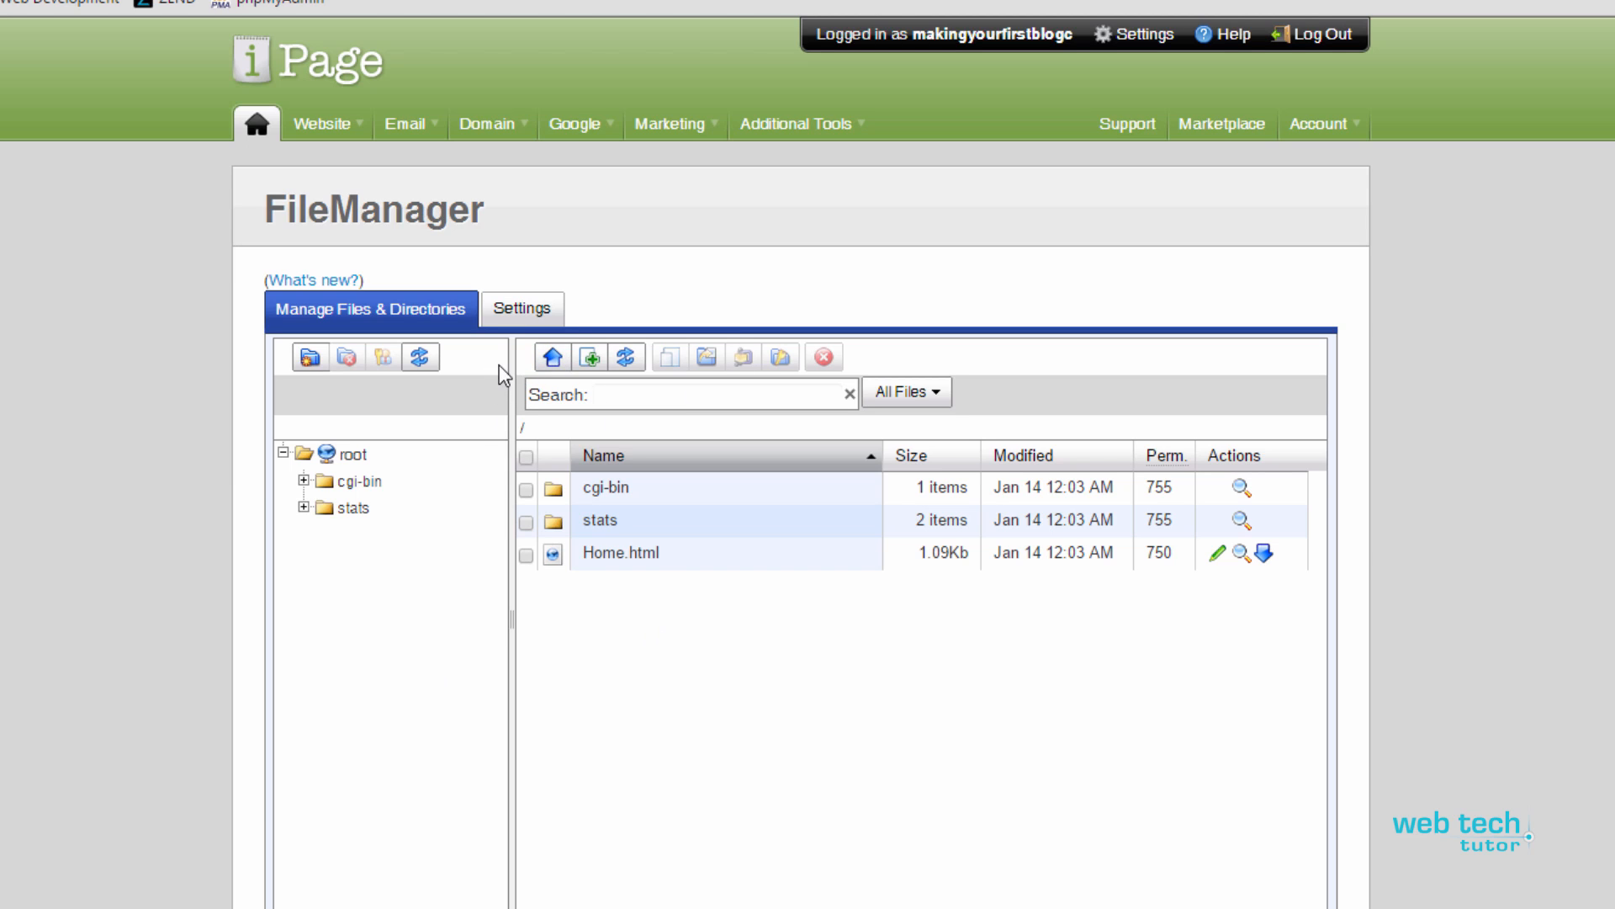
click(552, 358)
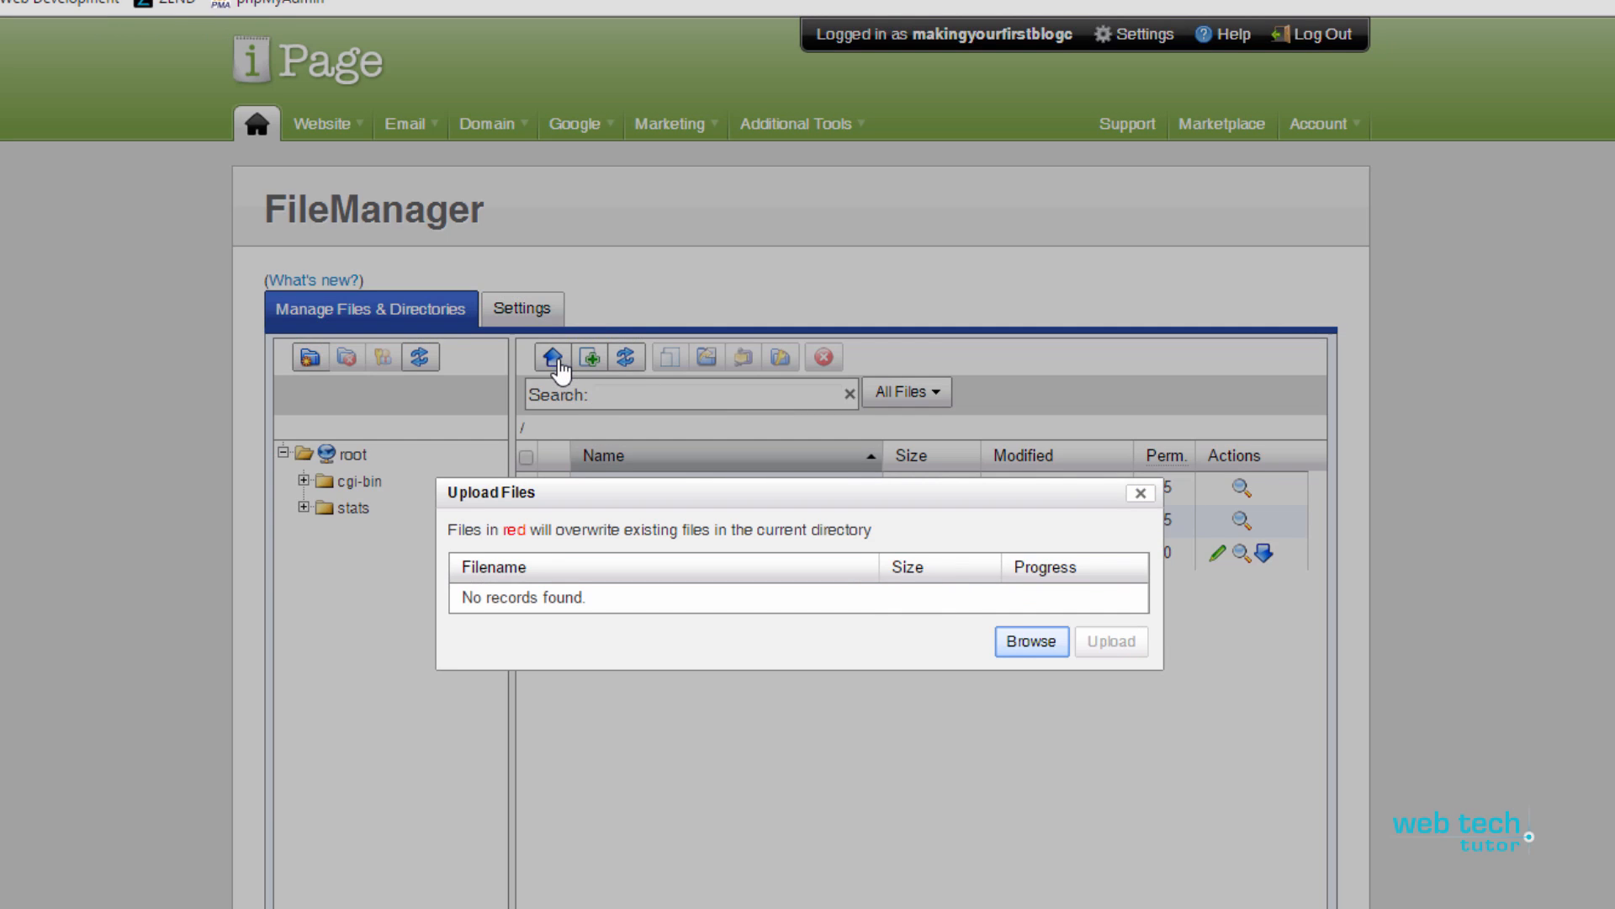
click(1023, 641)
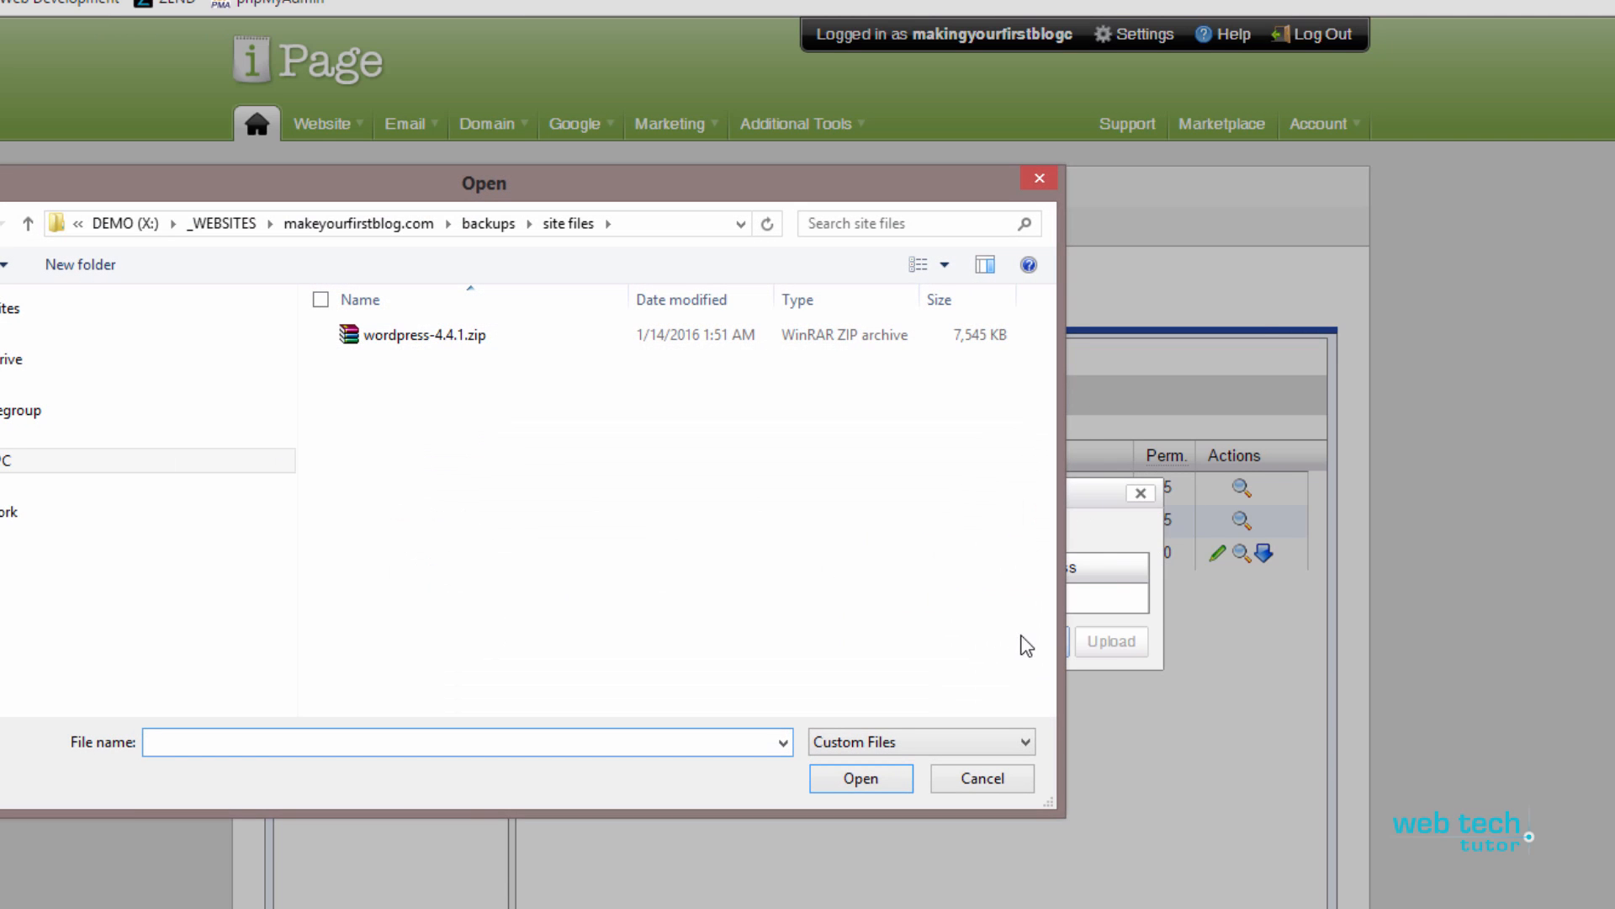
click(471, 337)
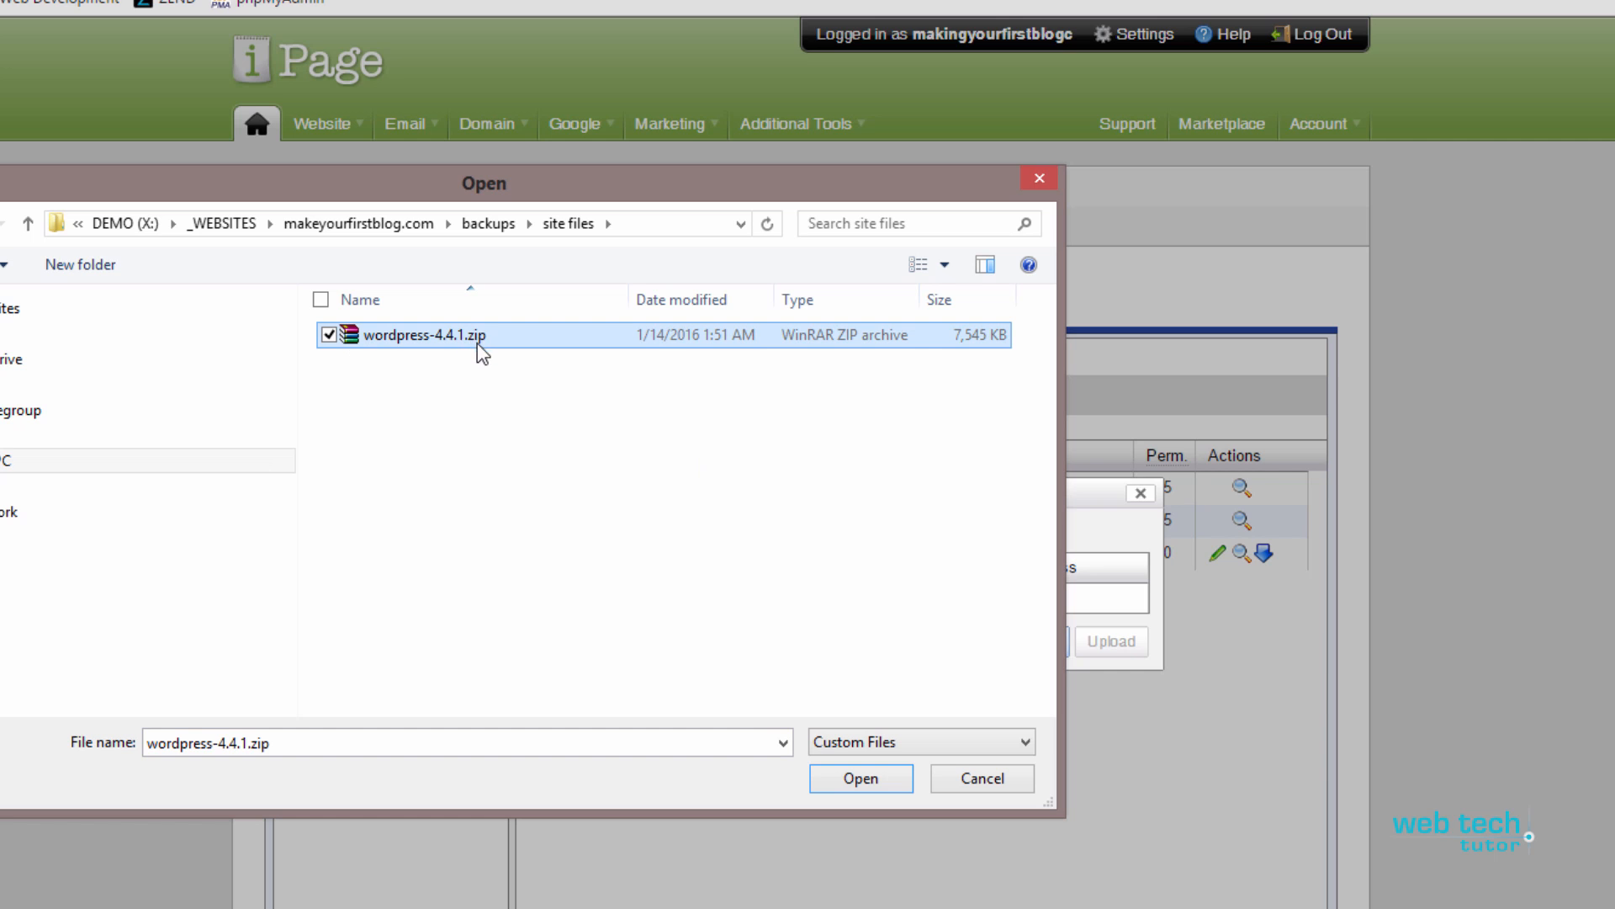
click(838, 789)
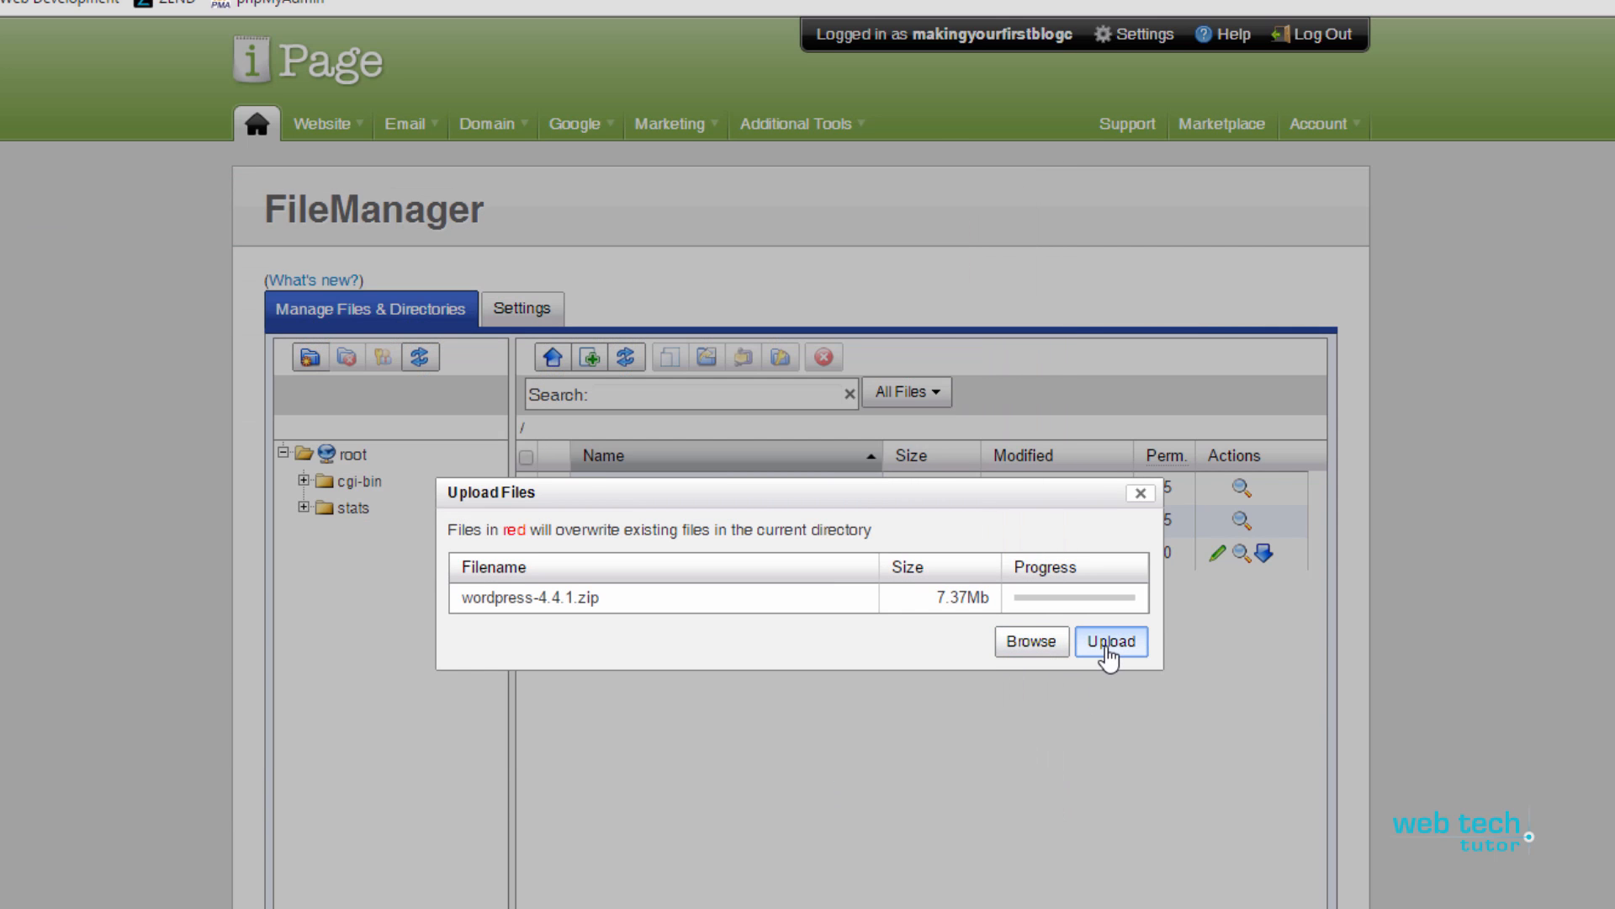
click(1109, 653)
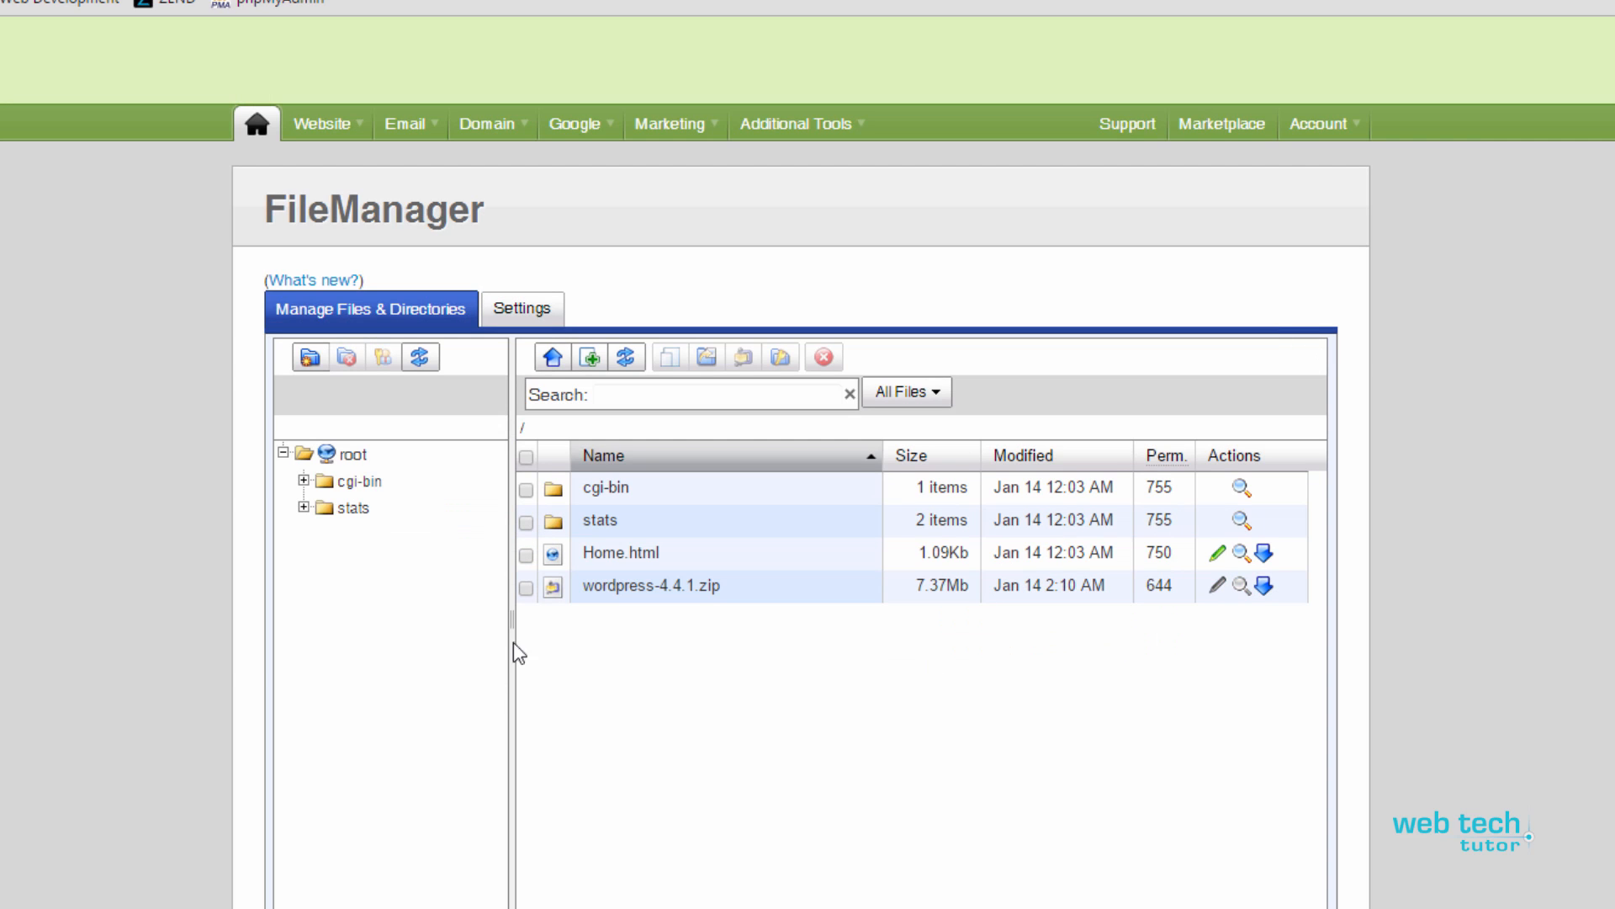
Check whether the uploaded wordpress-4.4.1.zip offers an extract option in FileManager
click(664, 592)
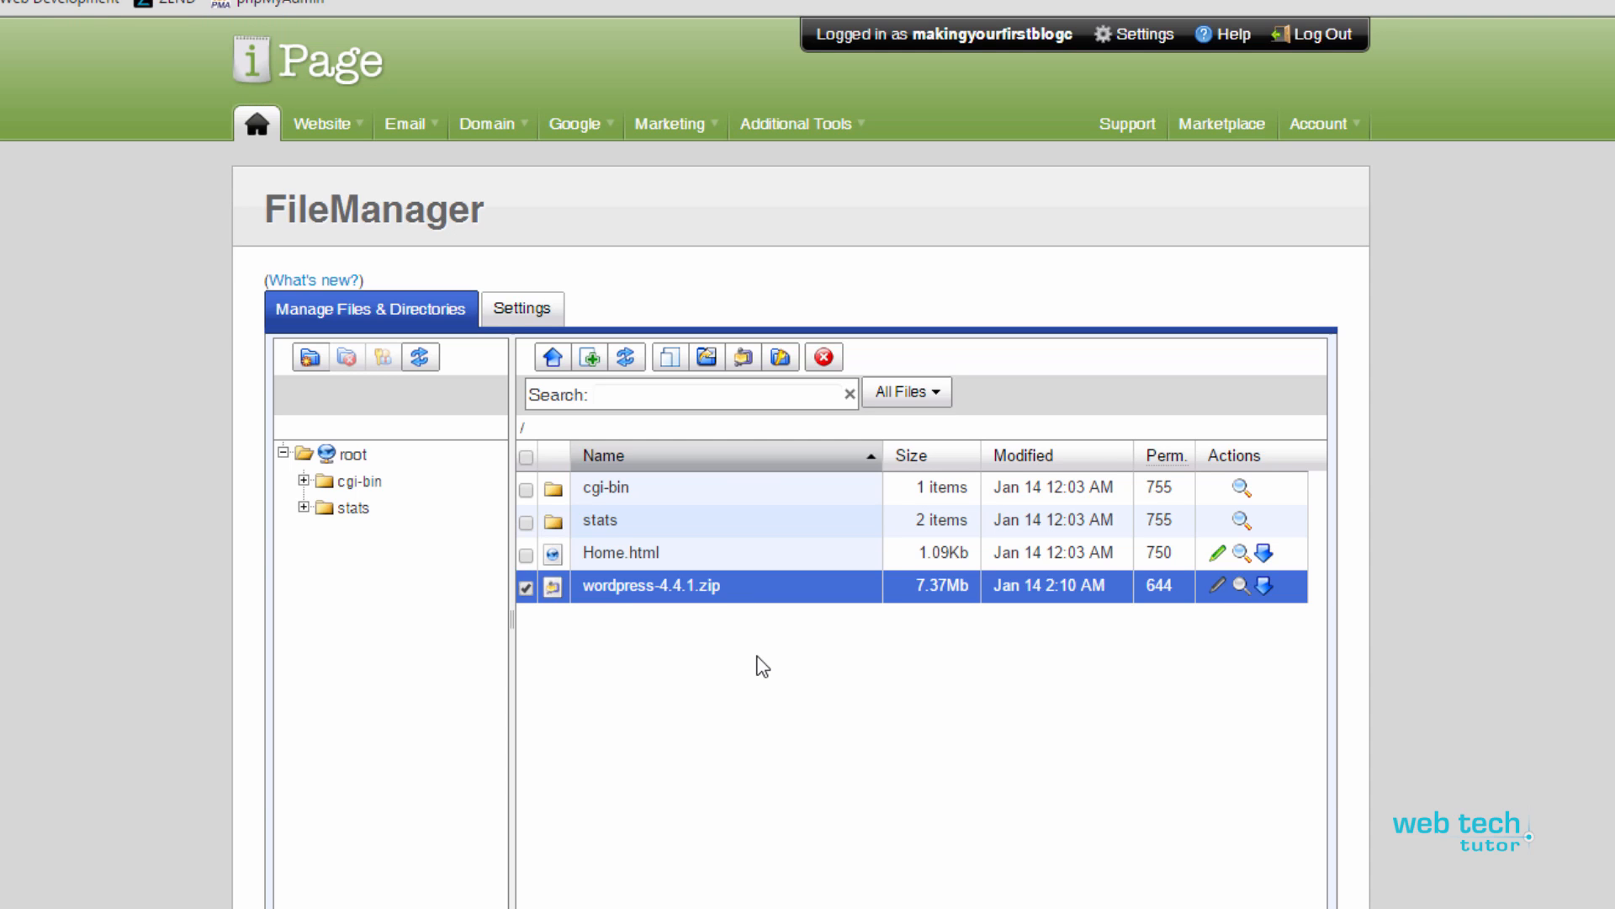
right_click(691, 589)
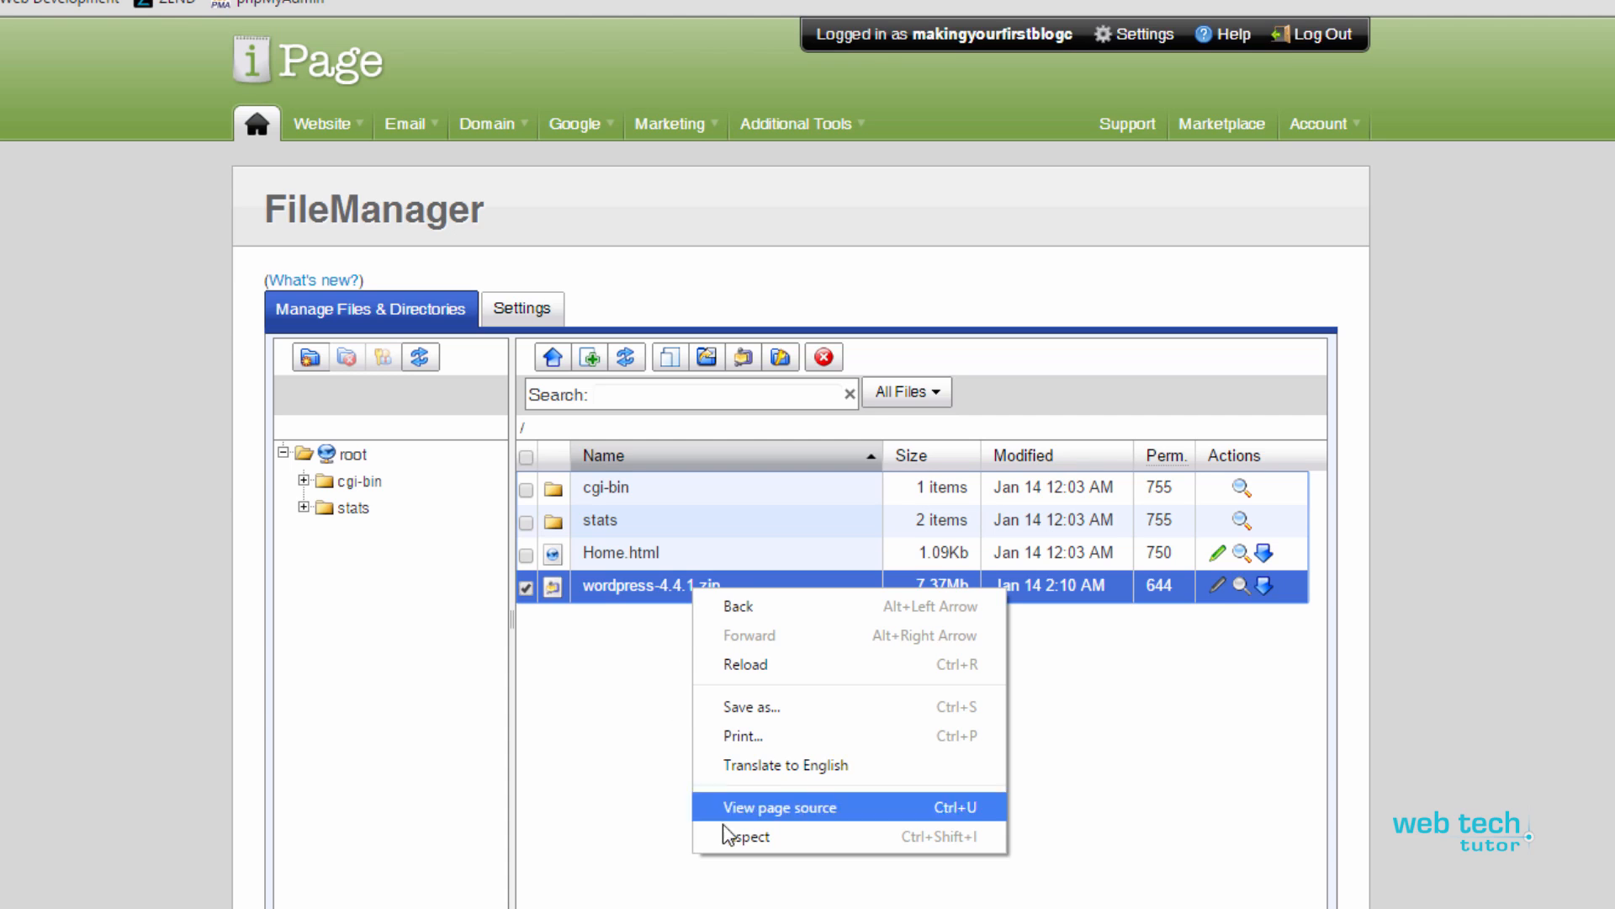
click(680, 683)
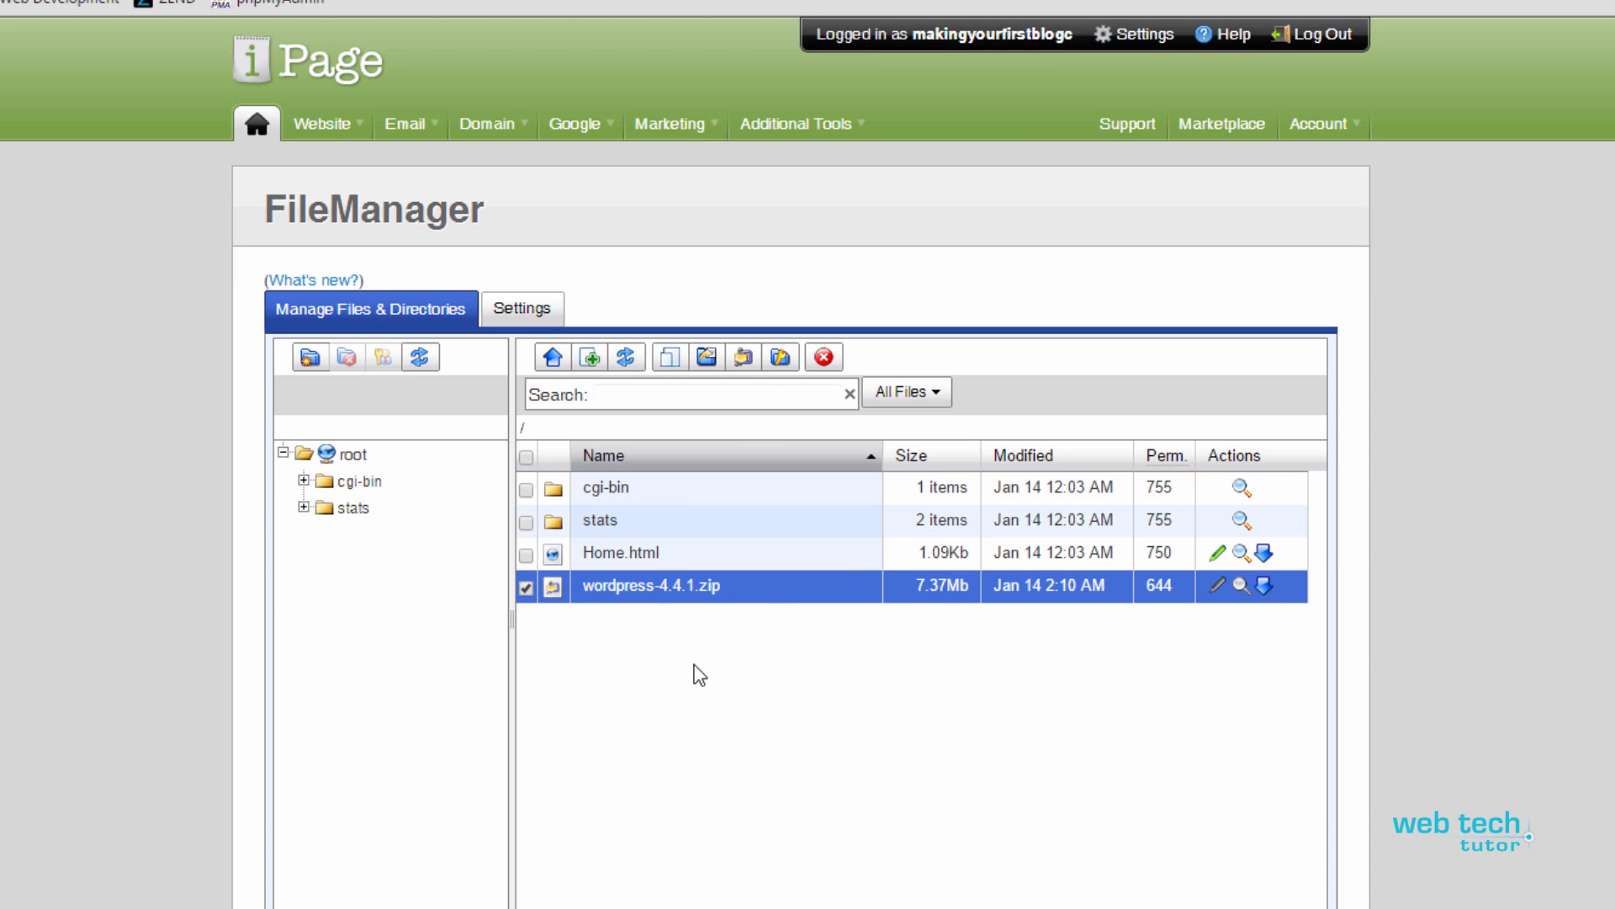
Try to extract wordpress-4.4.1.zip into the output directory / with the Archive Gateway and check the resulting message
click(259, 128)
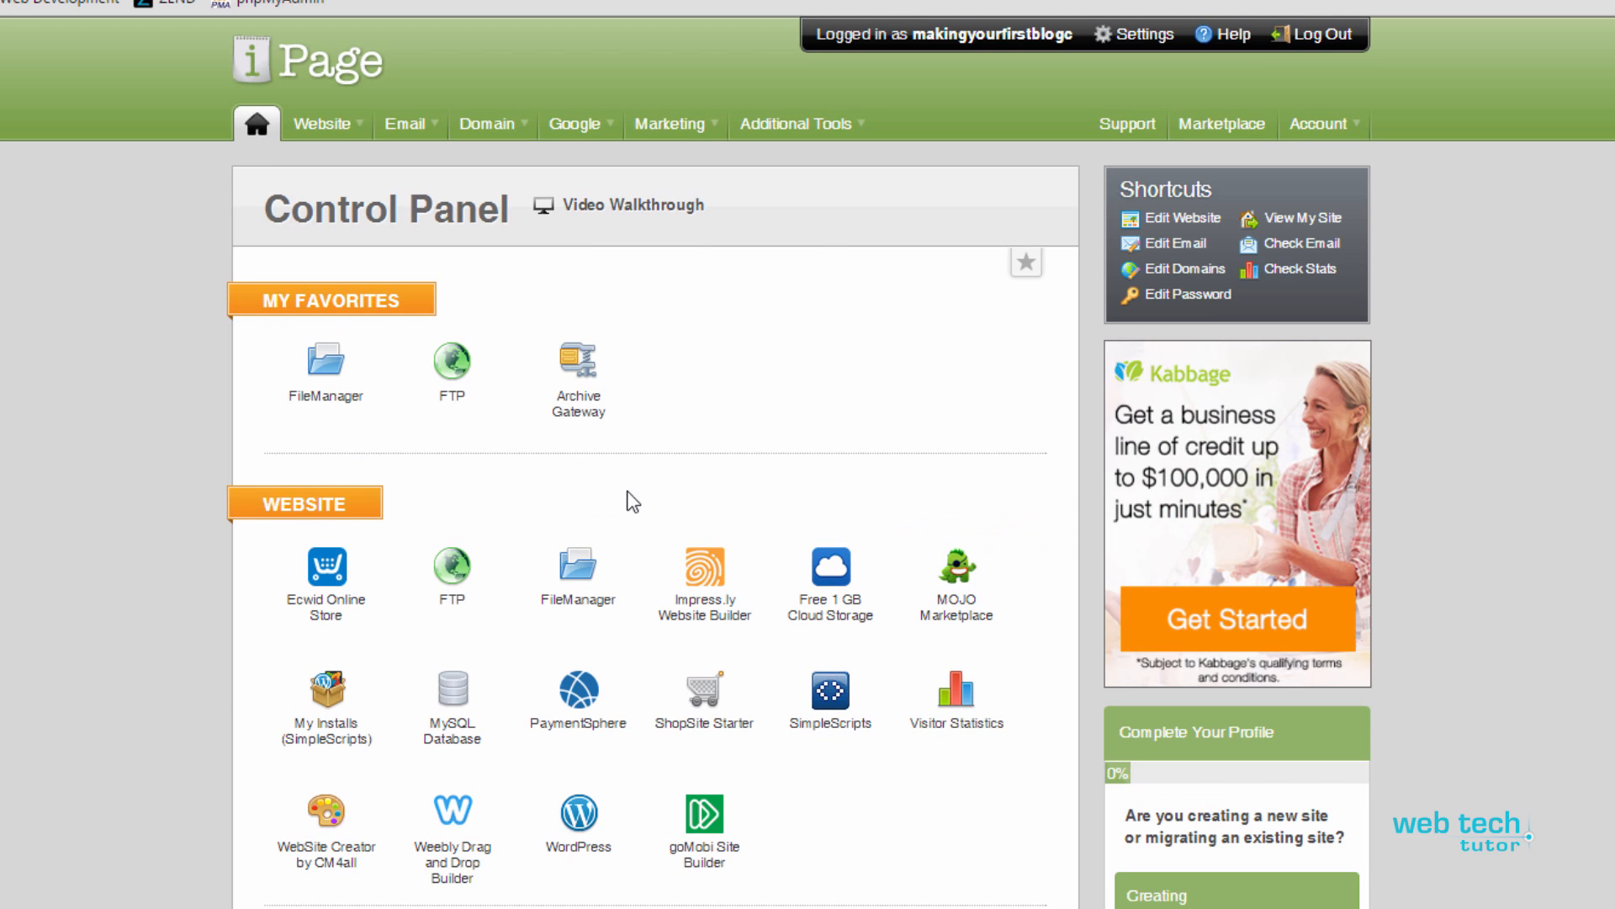
scroll(624, 461, down, 15)
scroll(624, 457, down, 4)
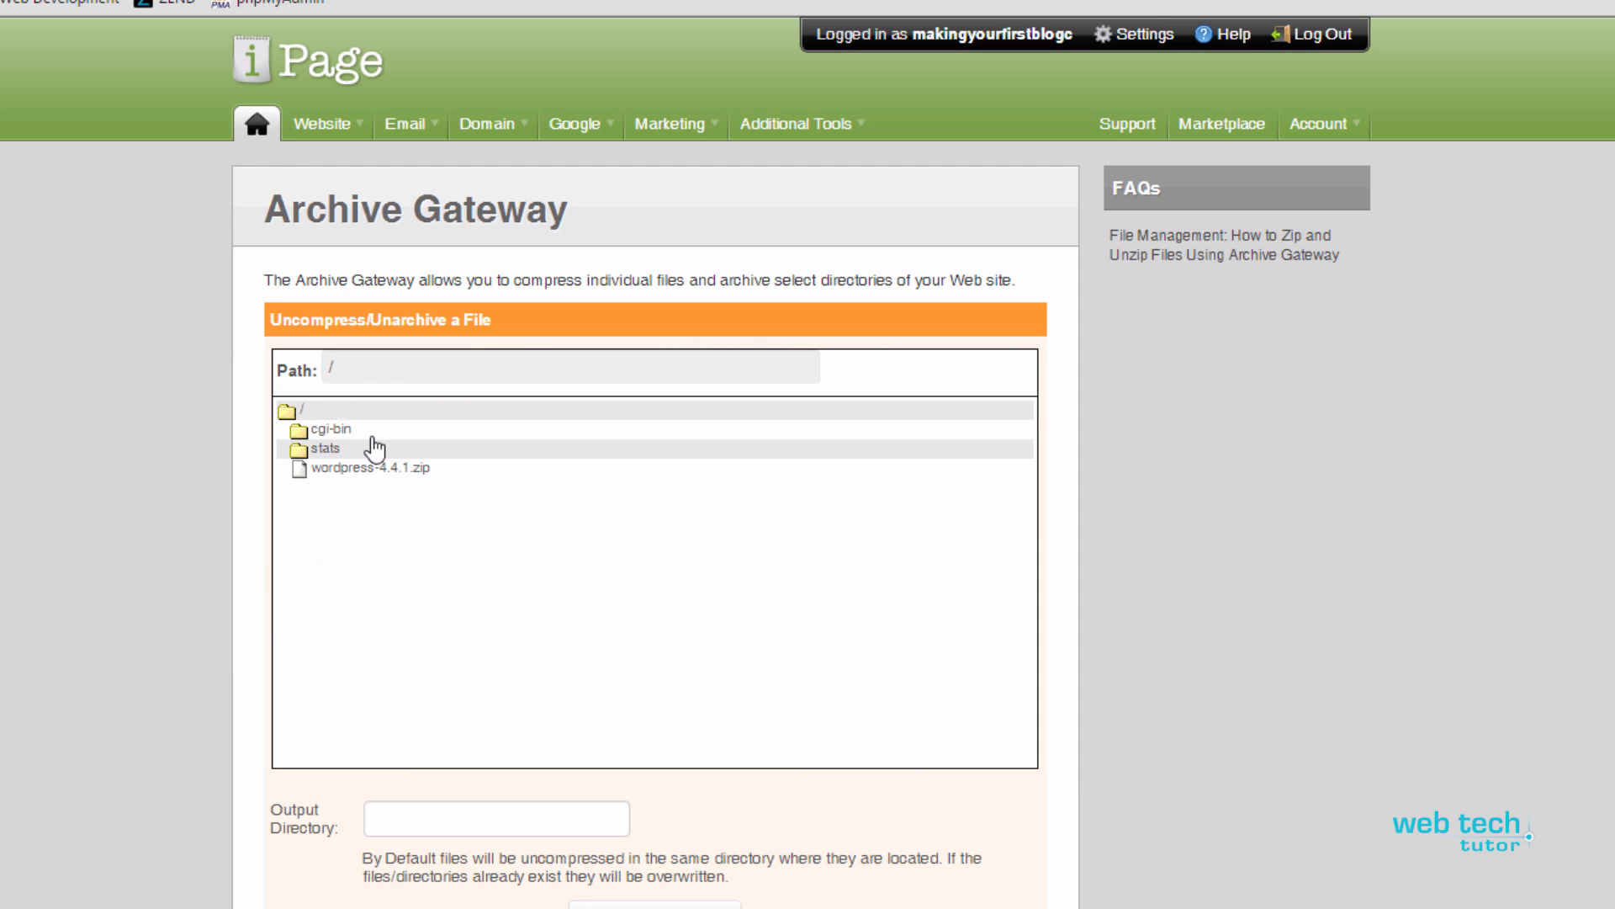
click(369, 468)
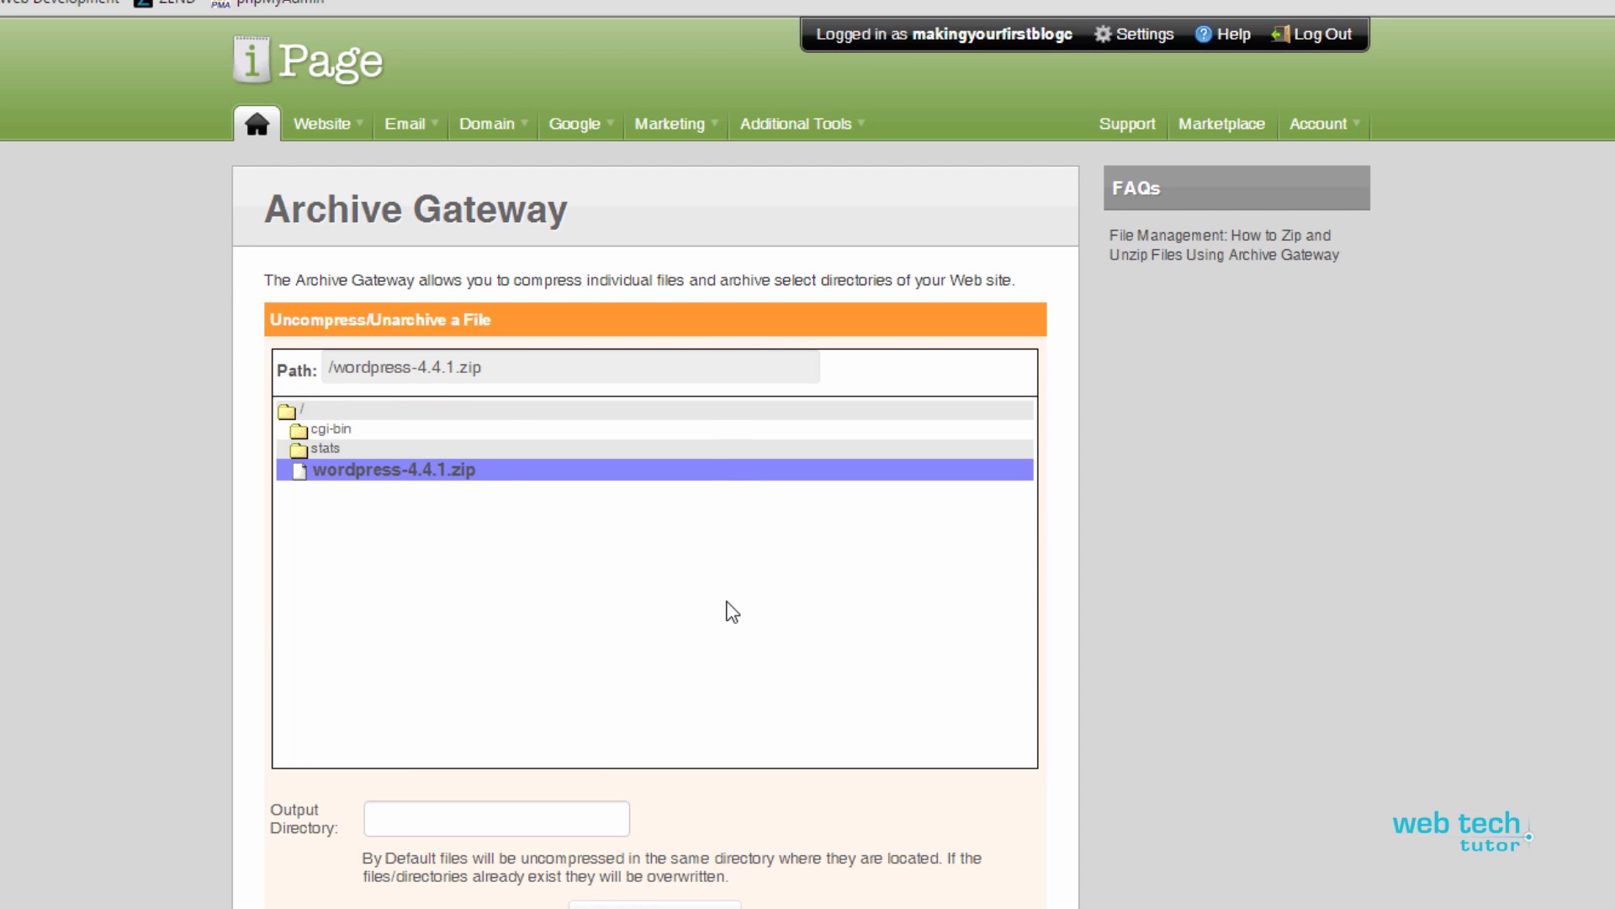
click(389, 819)
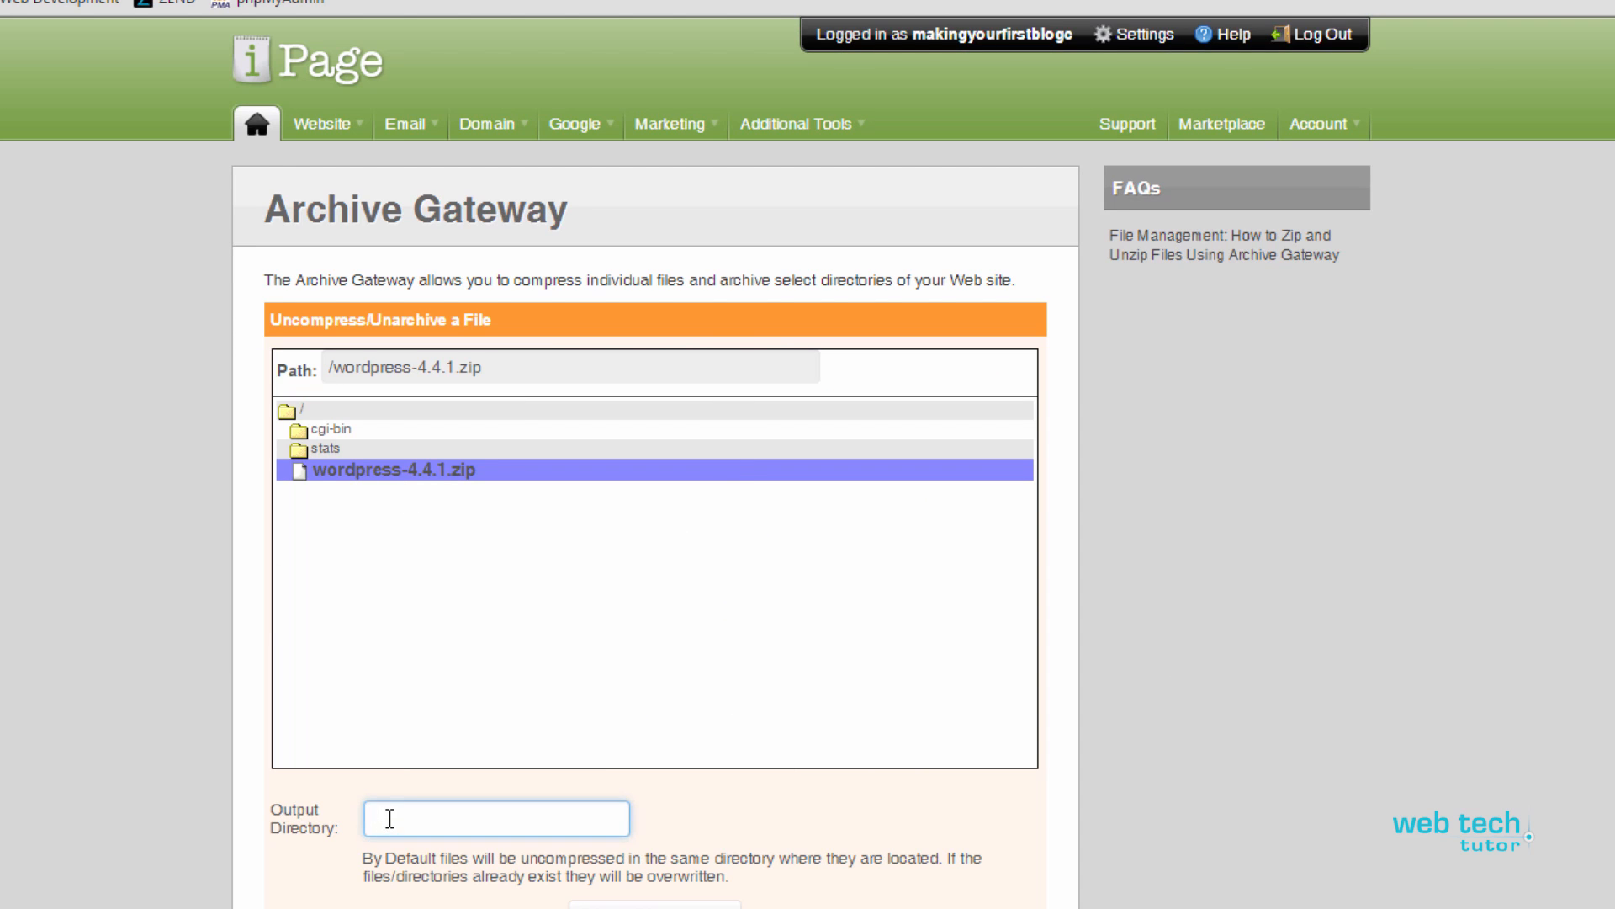
text(/)
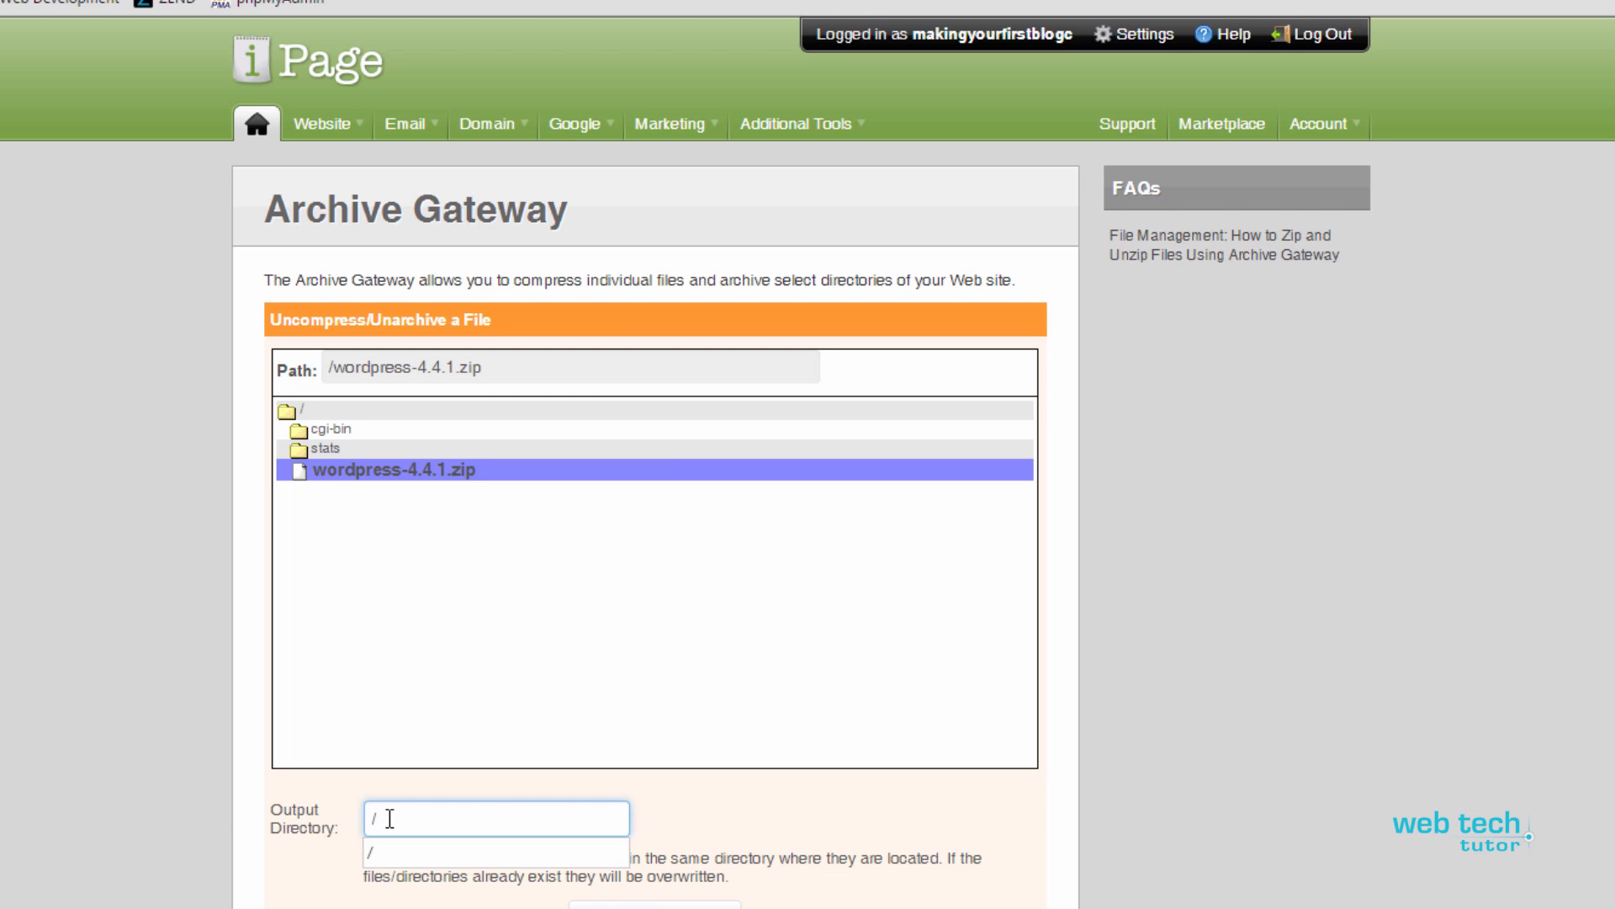
click(663, 804)
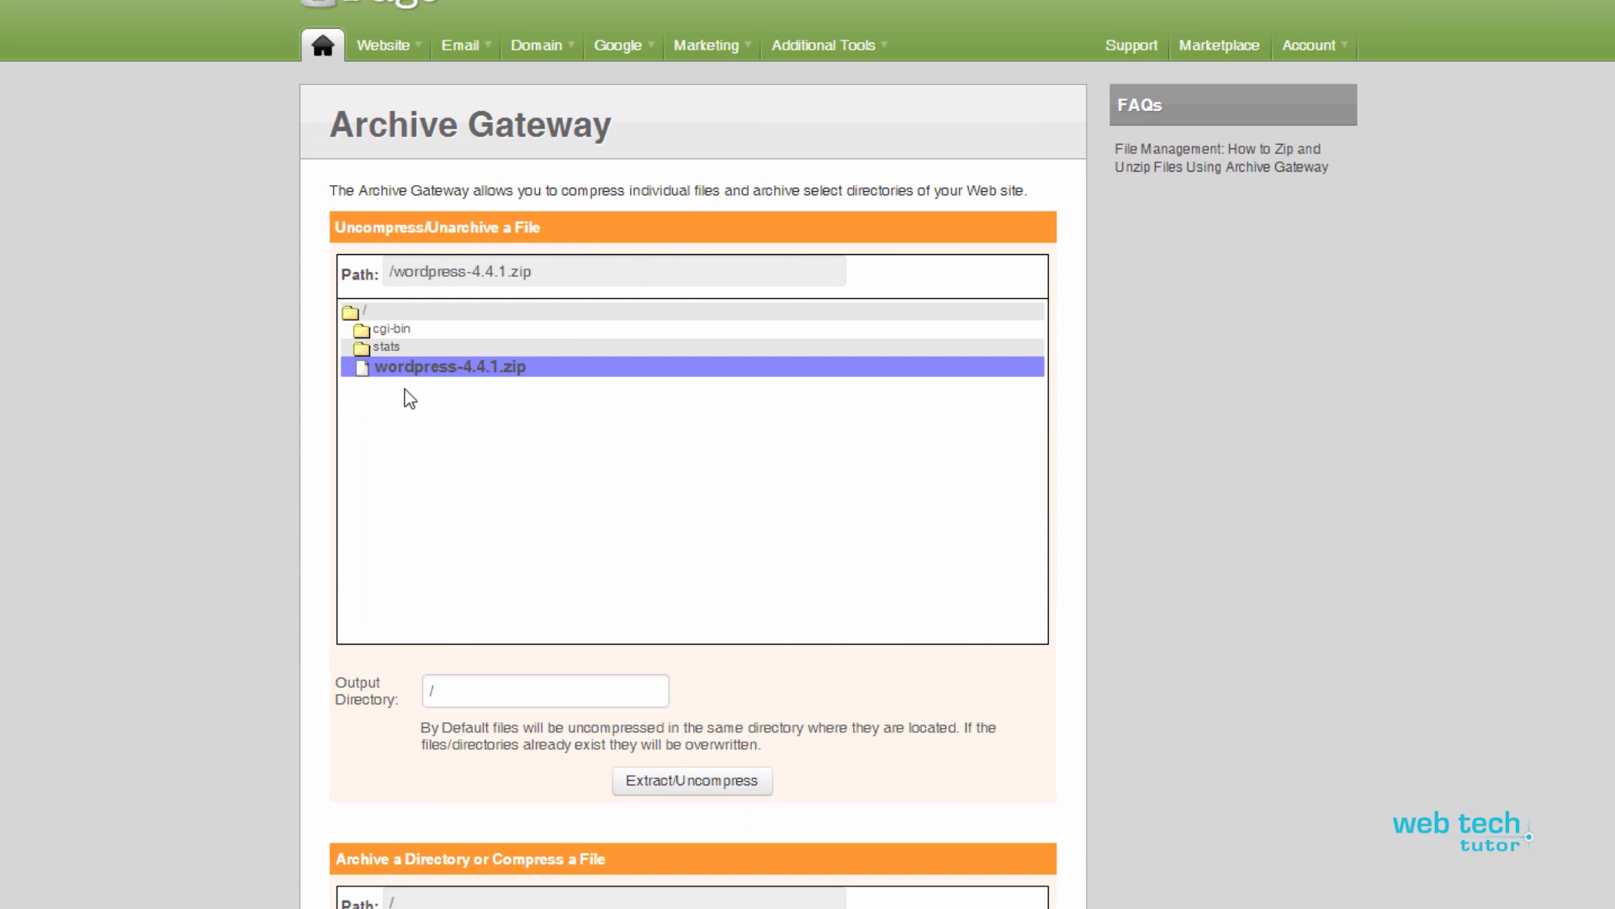
click(720, 784)
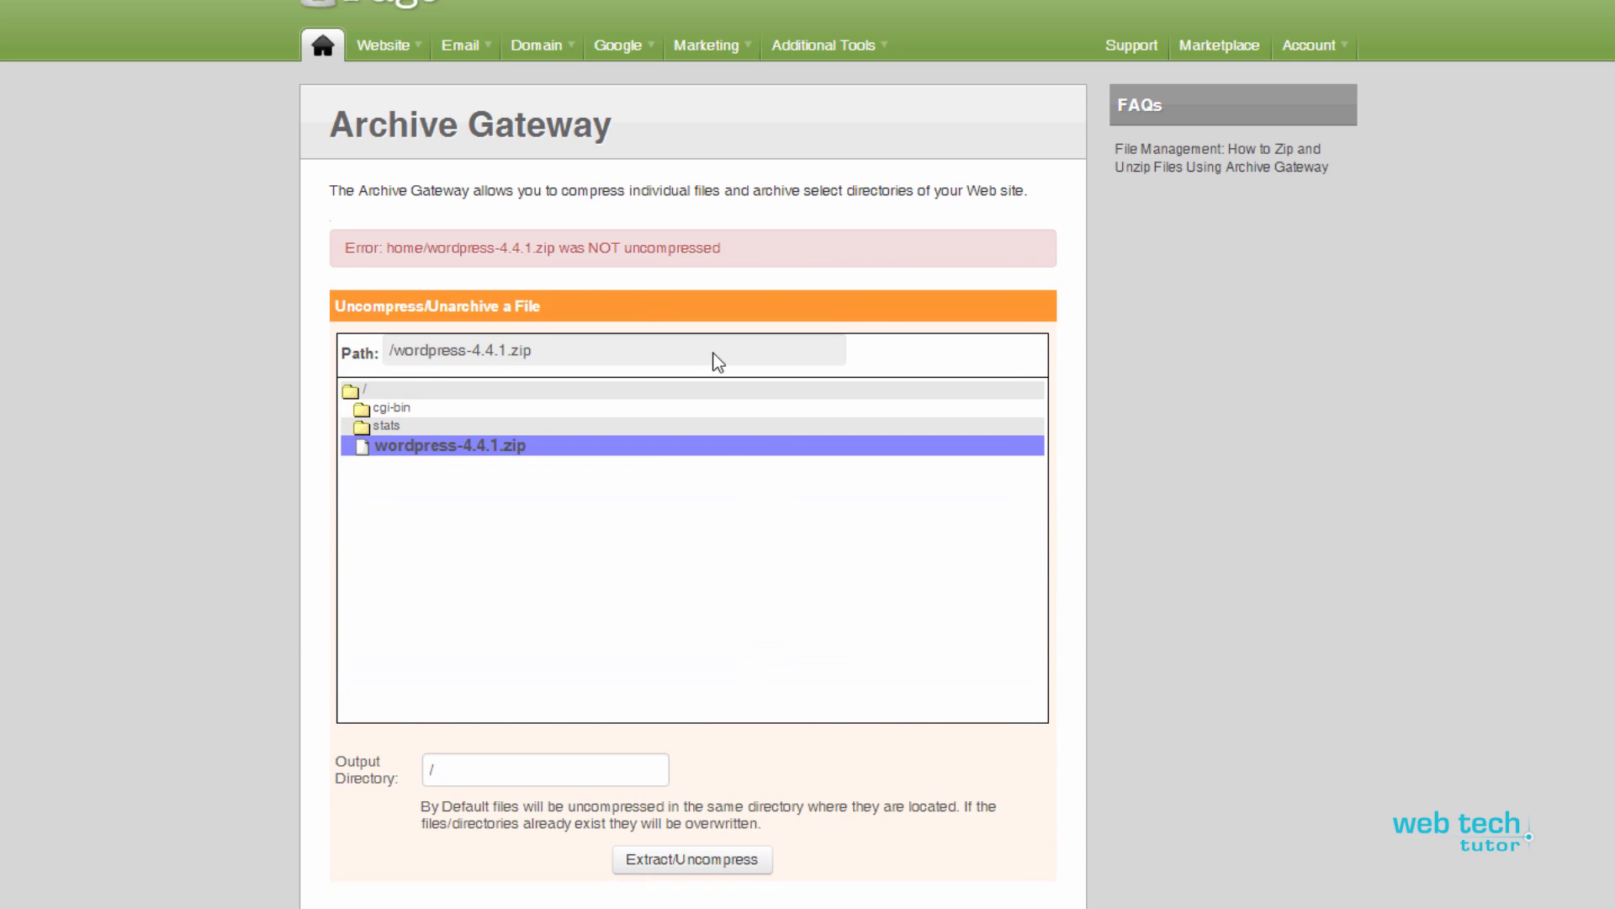
drag(350, 249, 737, 249)
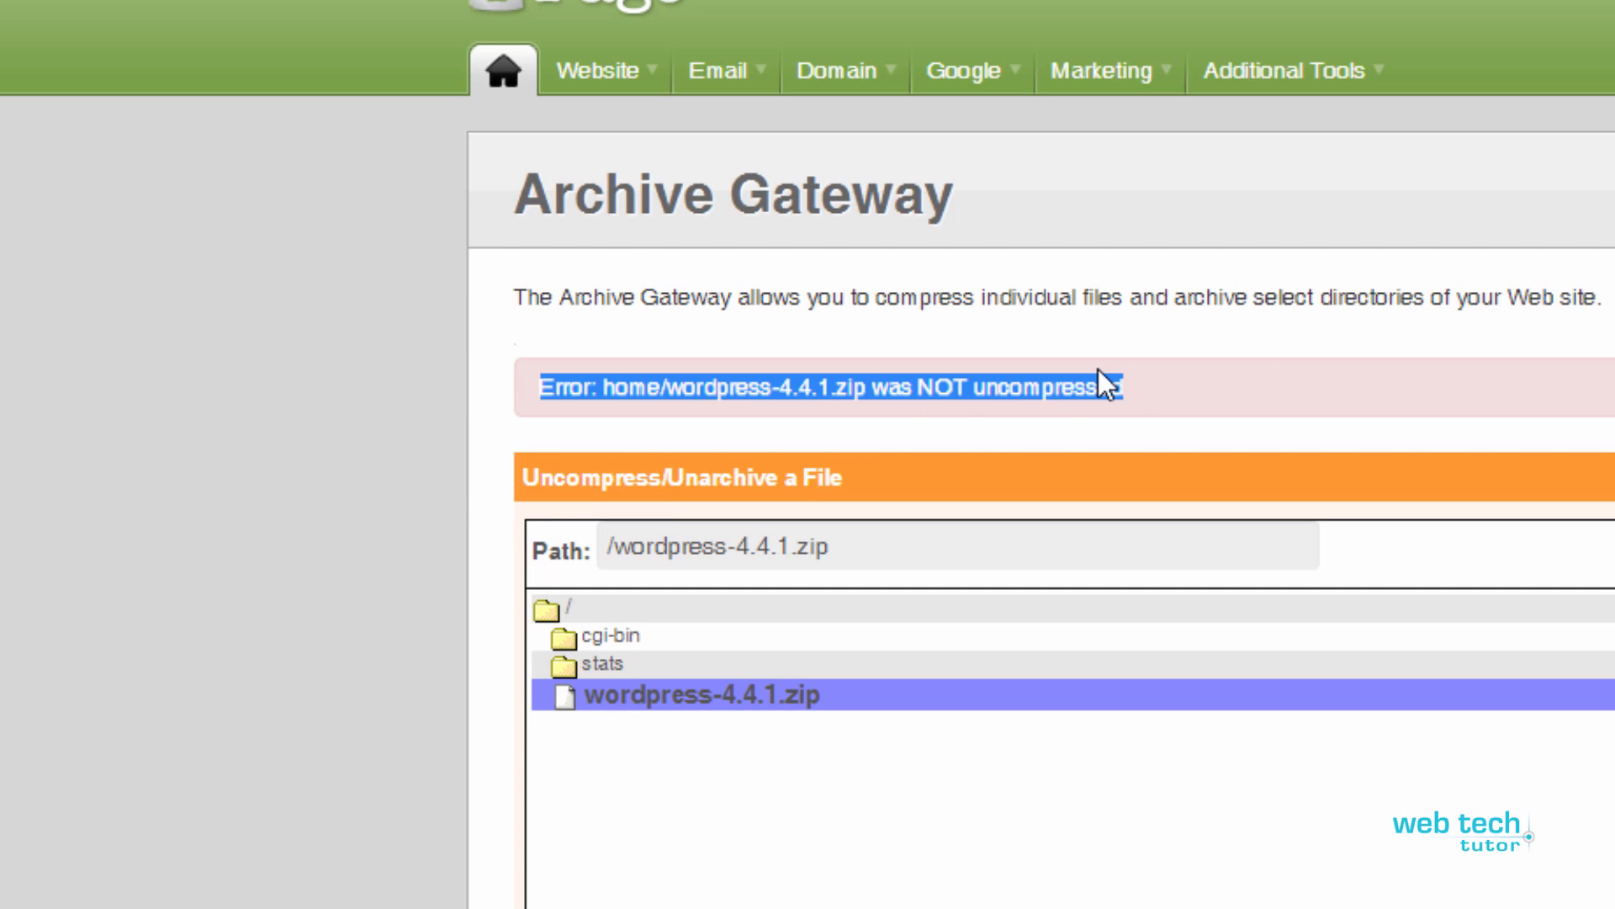
Upload a fresh copy of wordpress-4.4.1.zip from the local site files folder to the hosting root directory using FileManager
click(1148, 386)
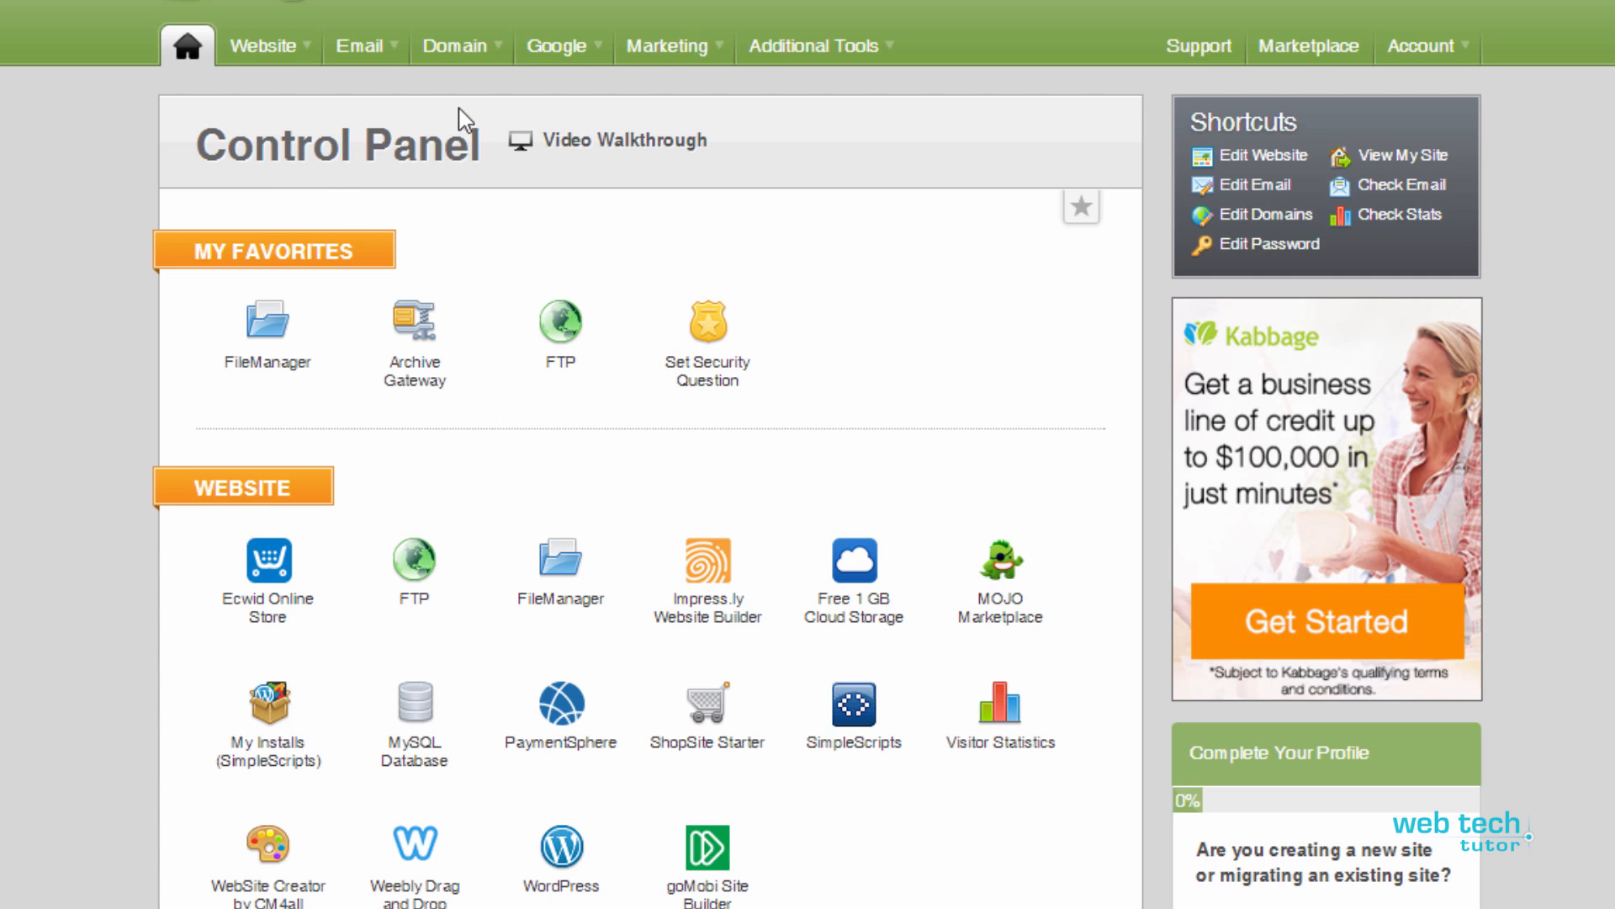
click(561, 604)
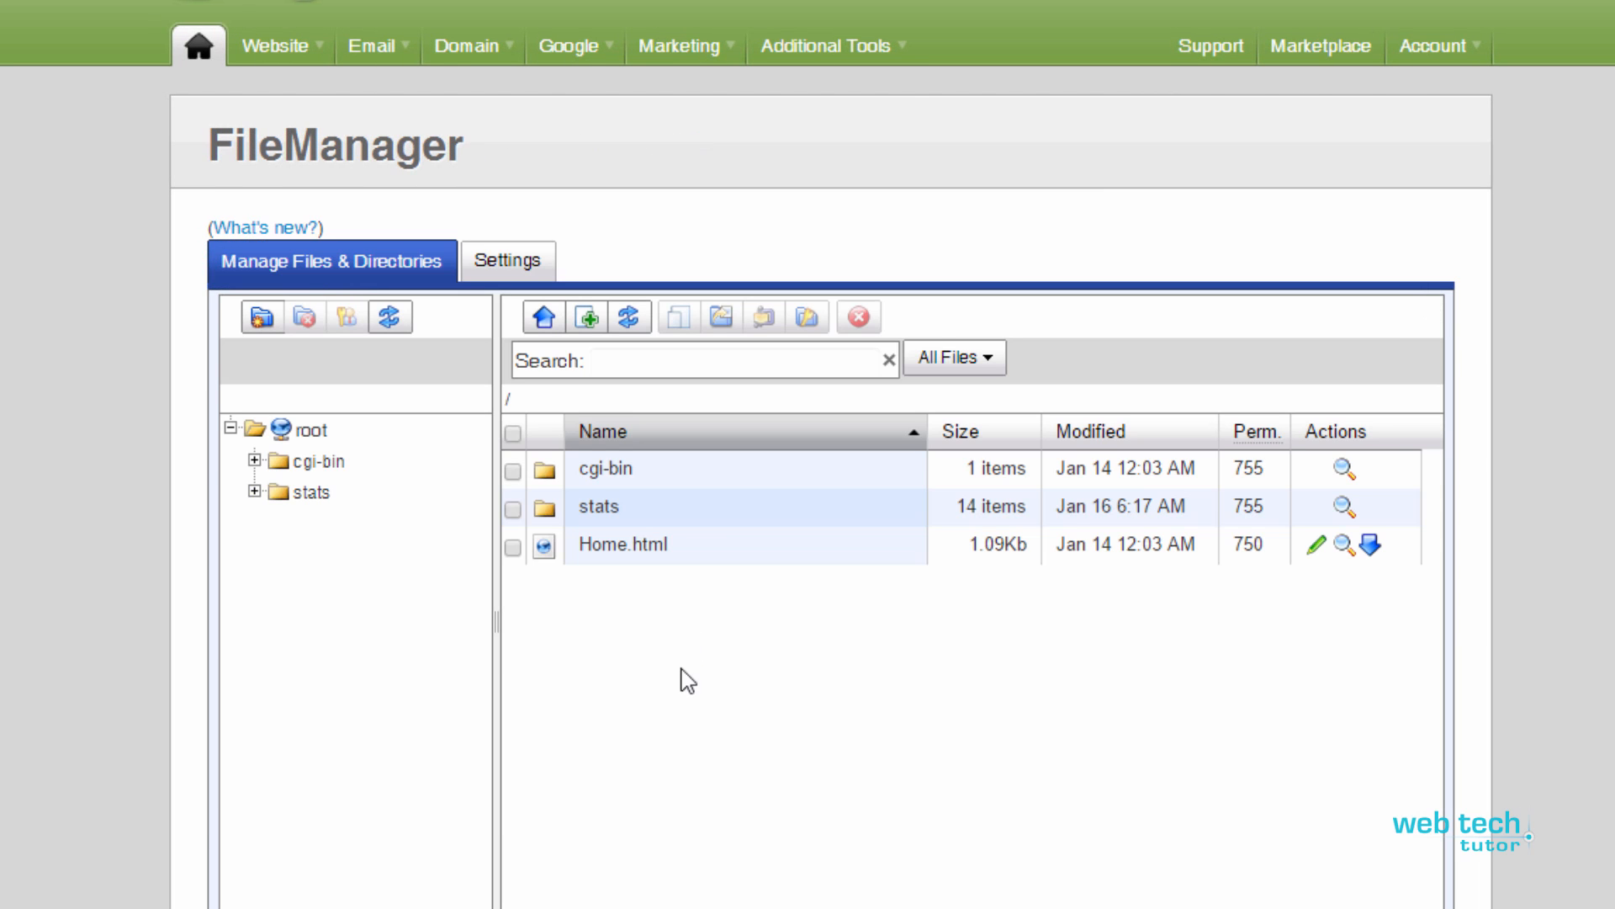
click(279, 433)
click(545, 320)
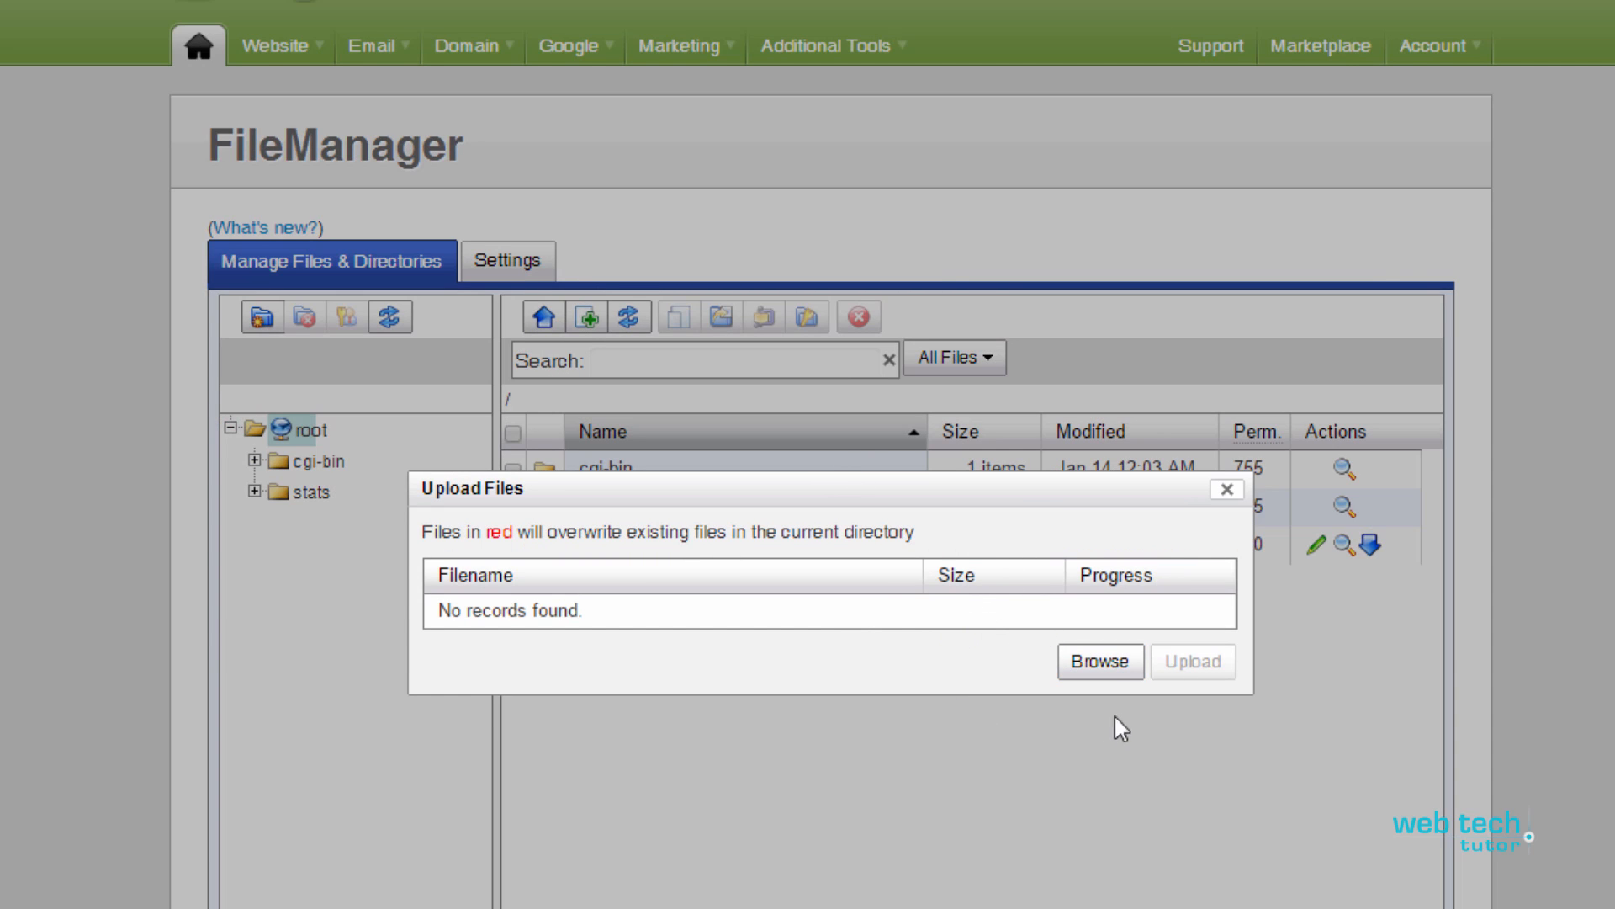
click(1100, 663)
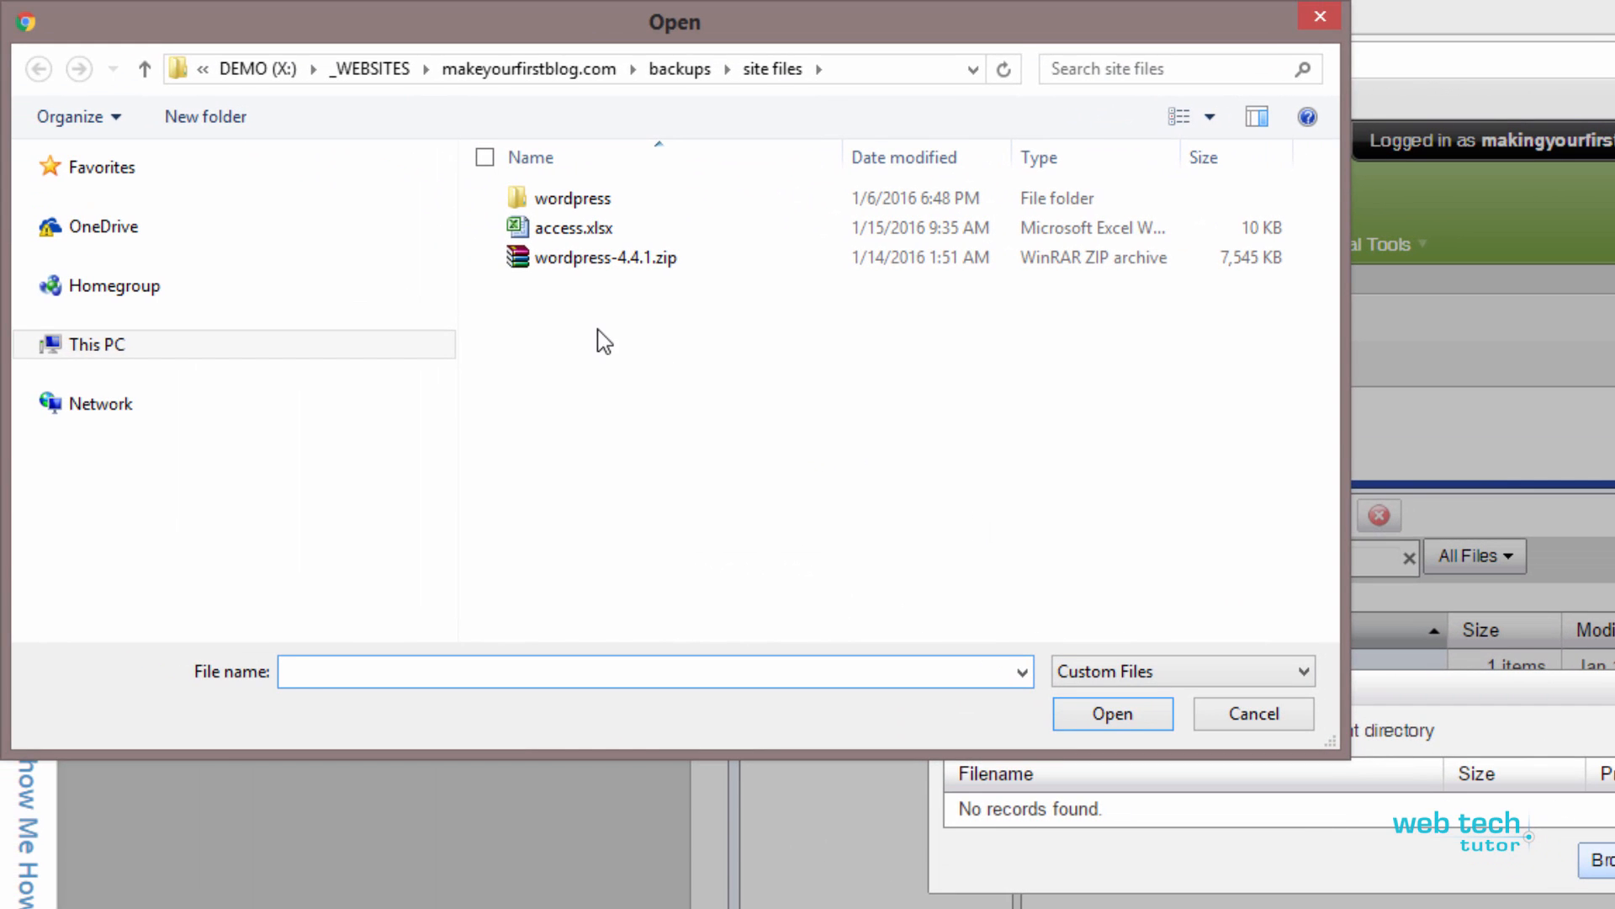
click(633, 264)
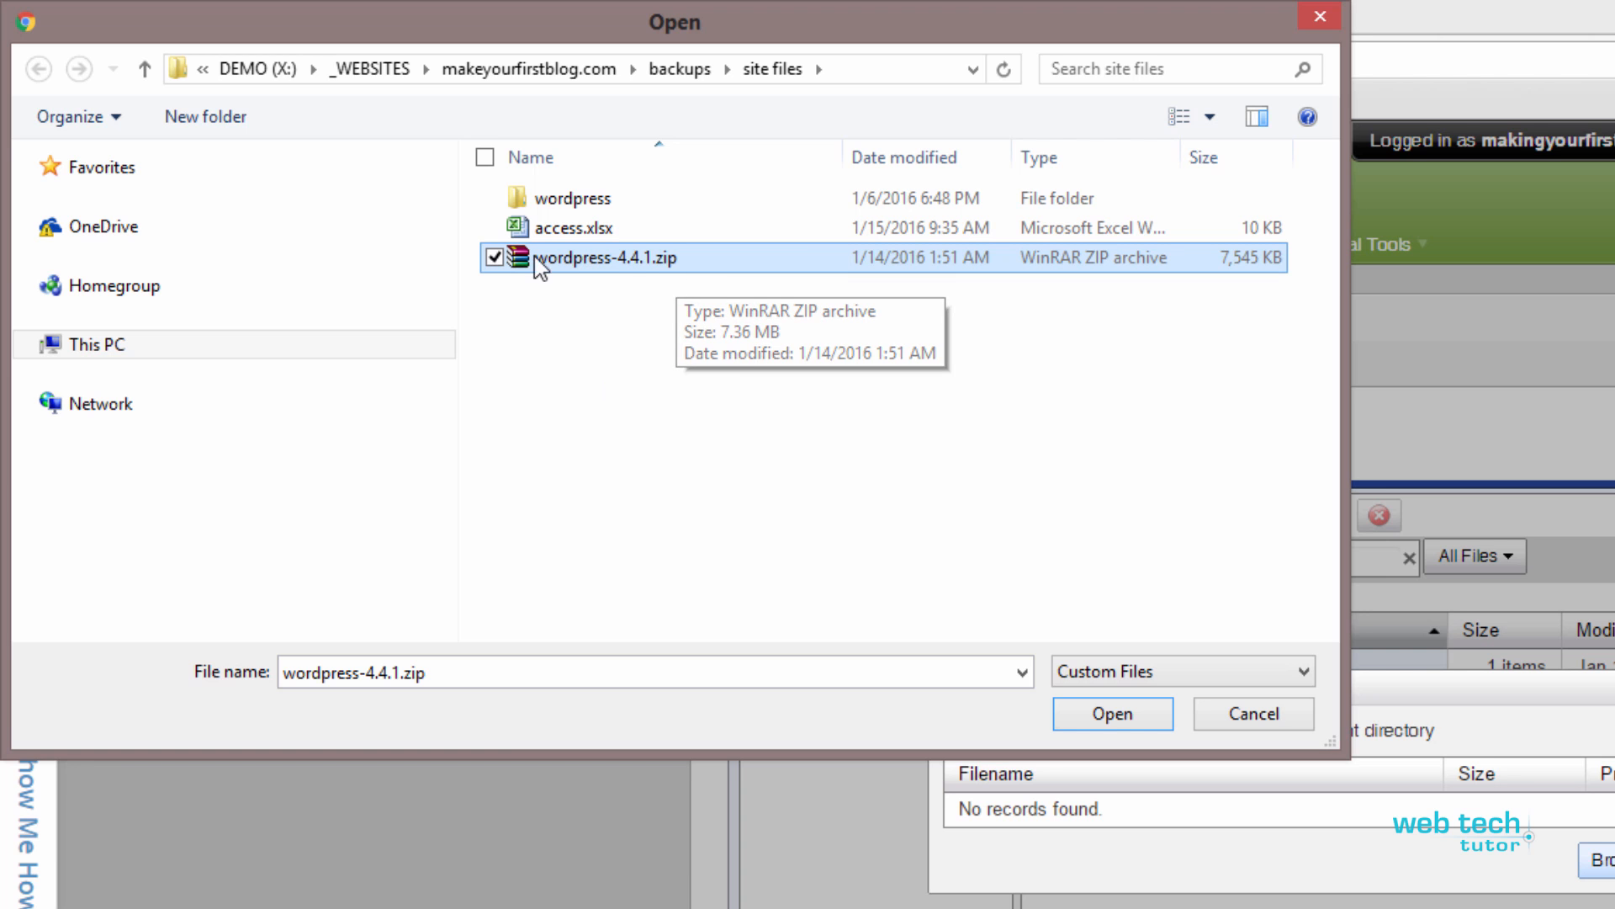
click(1094, 713)
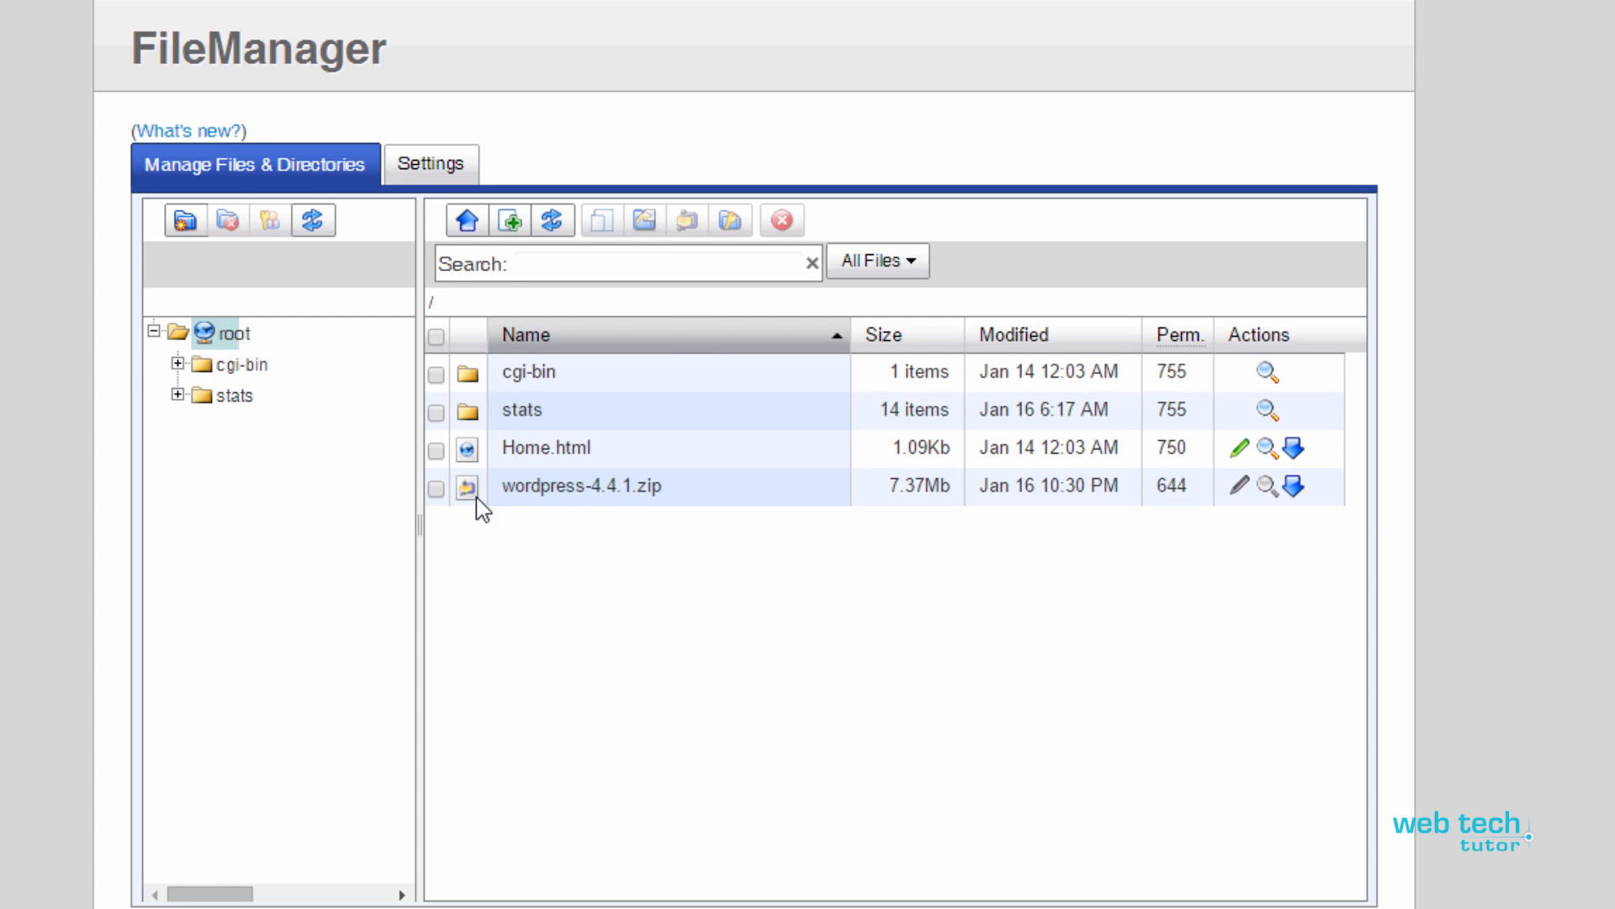
Extract the newly uploaded wordpress-4.4.1.zip into the output directory / with the Archive Gateway
click(624, 499)
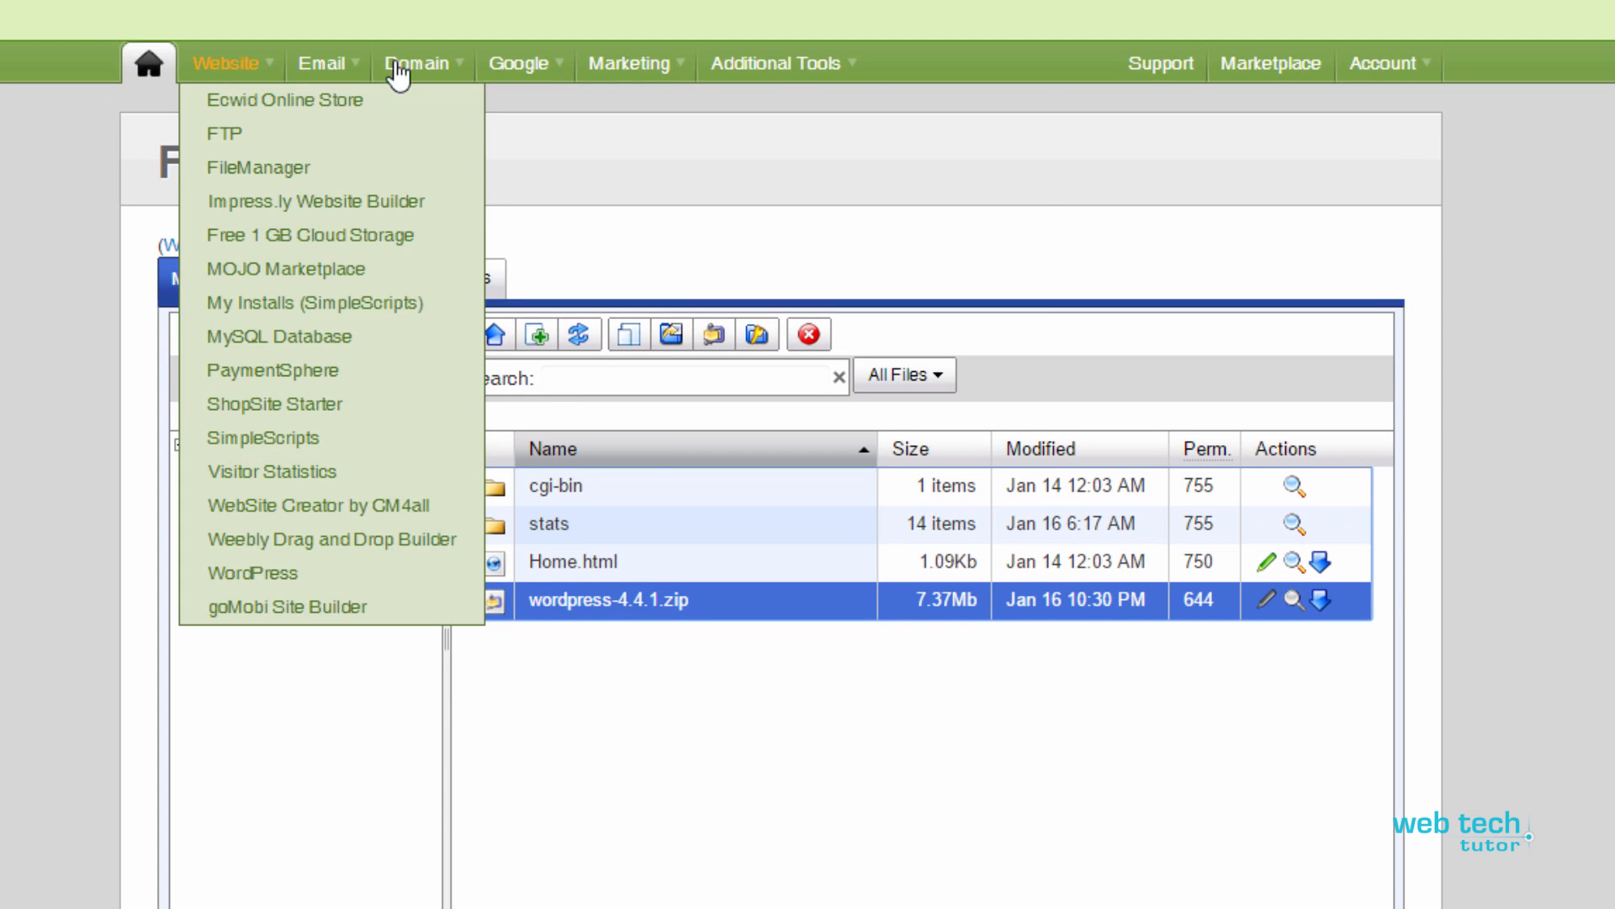
mouse_move(795, 63)
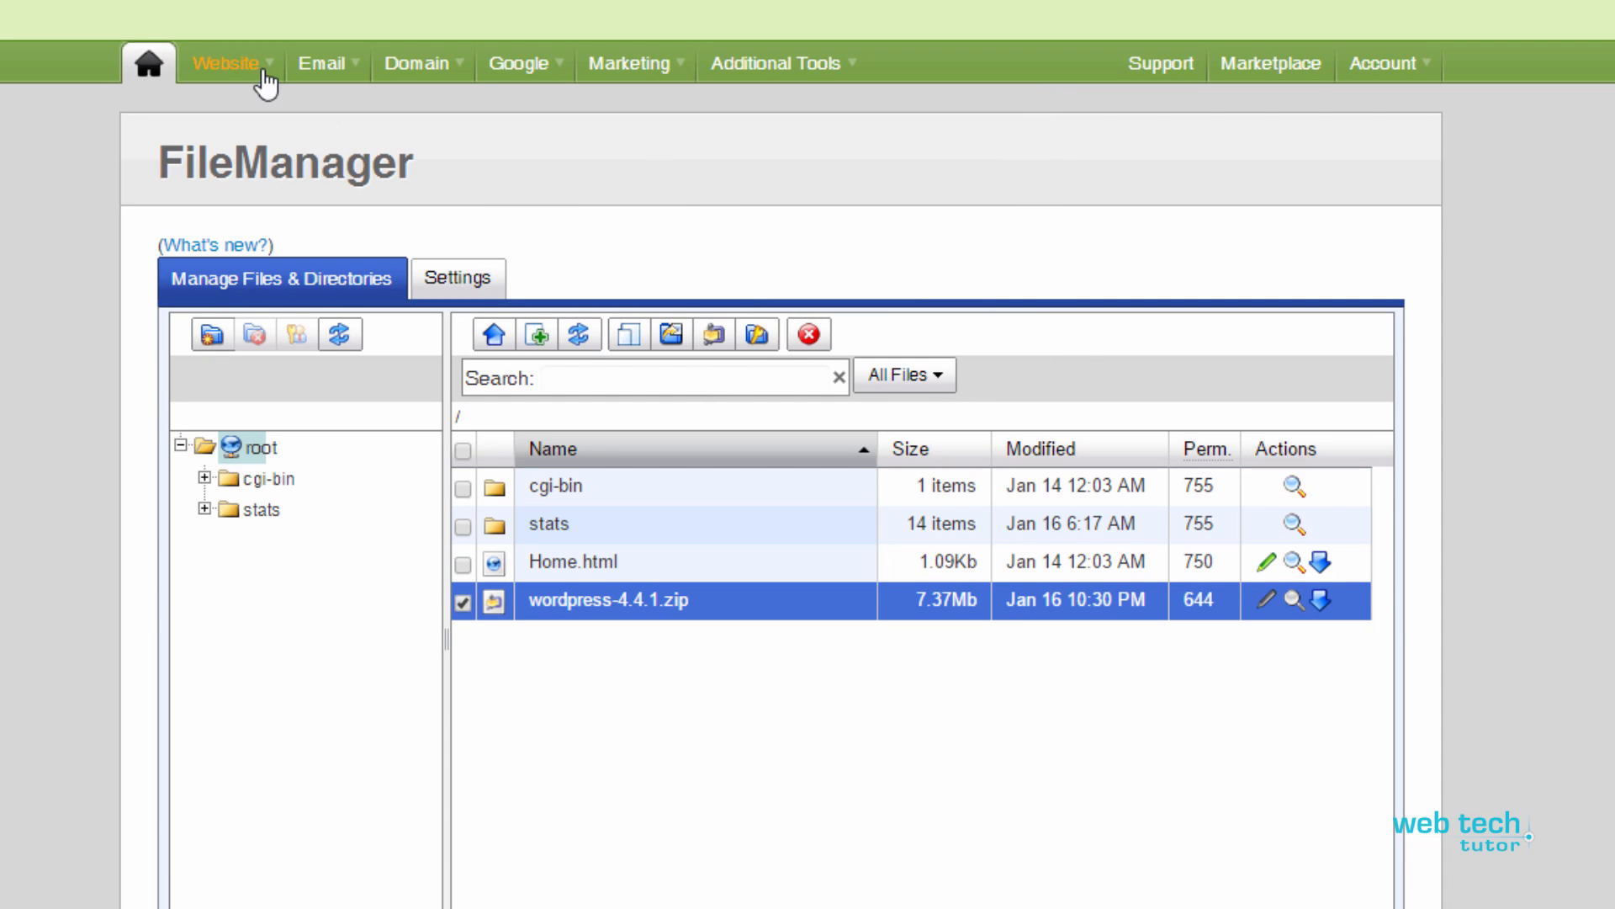
mouse_move(244, 69)
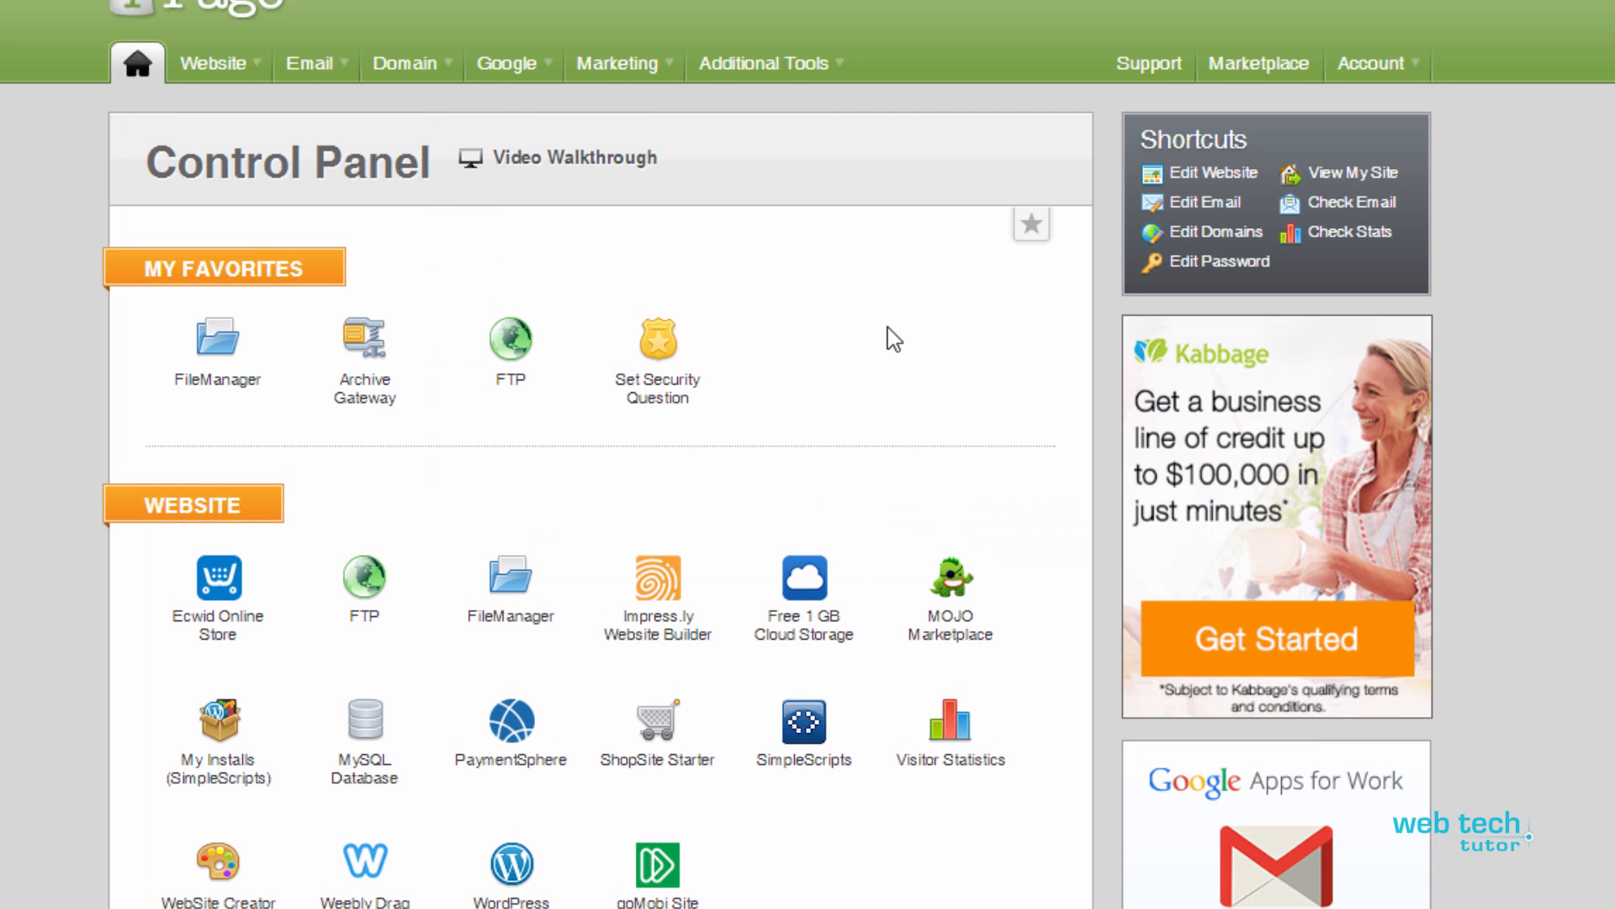
scroll(768, 354, down, 10)
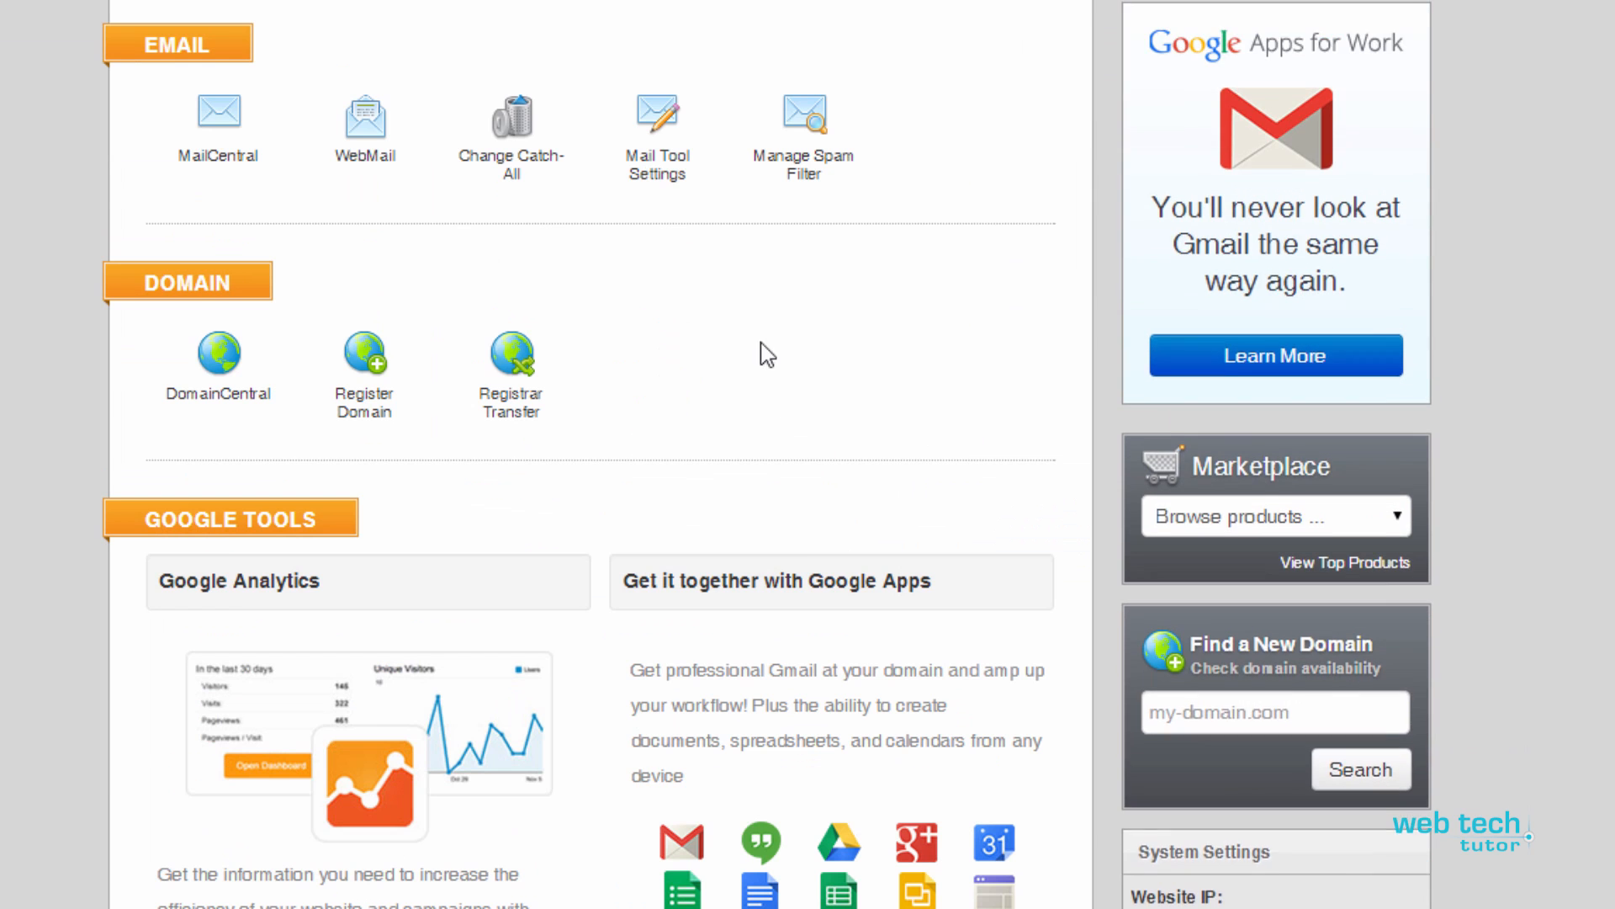
scroll(768, 353, down, 15)
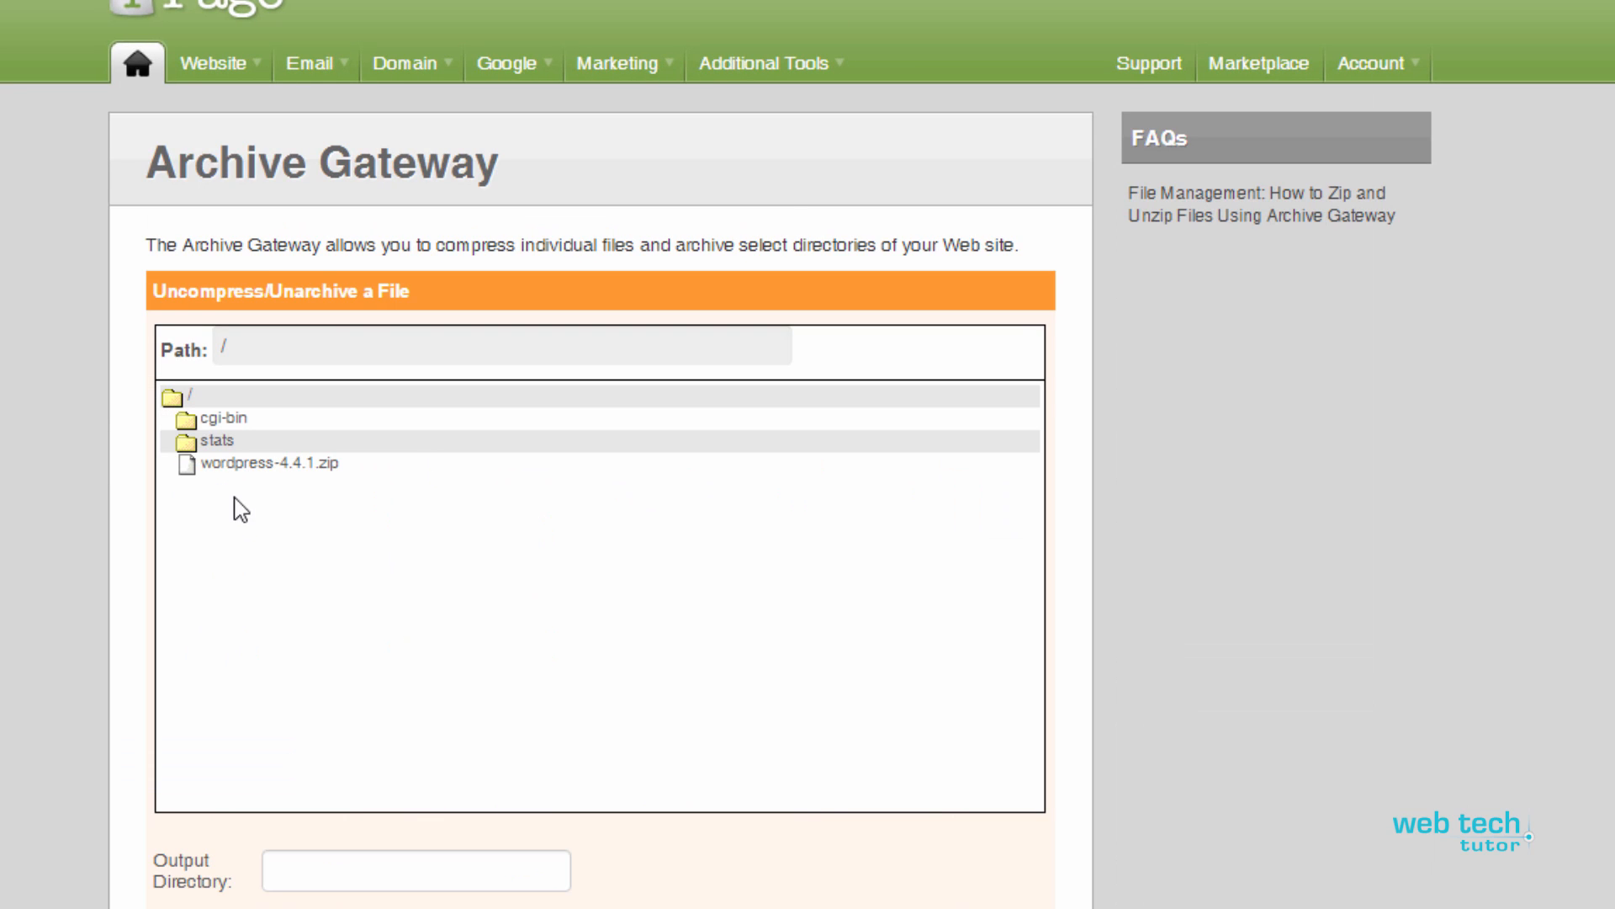
click(229, 472)
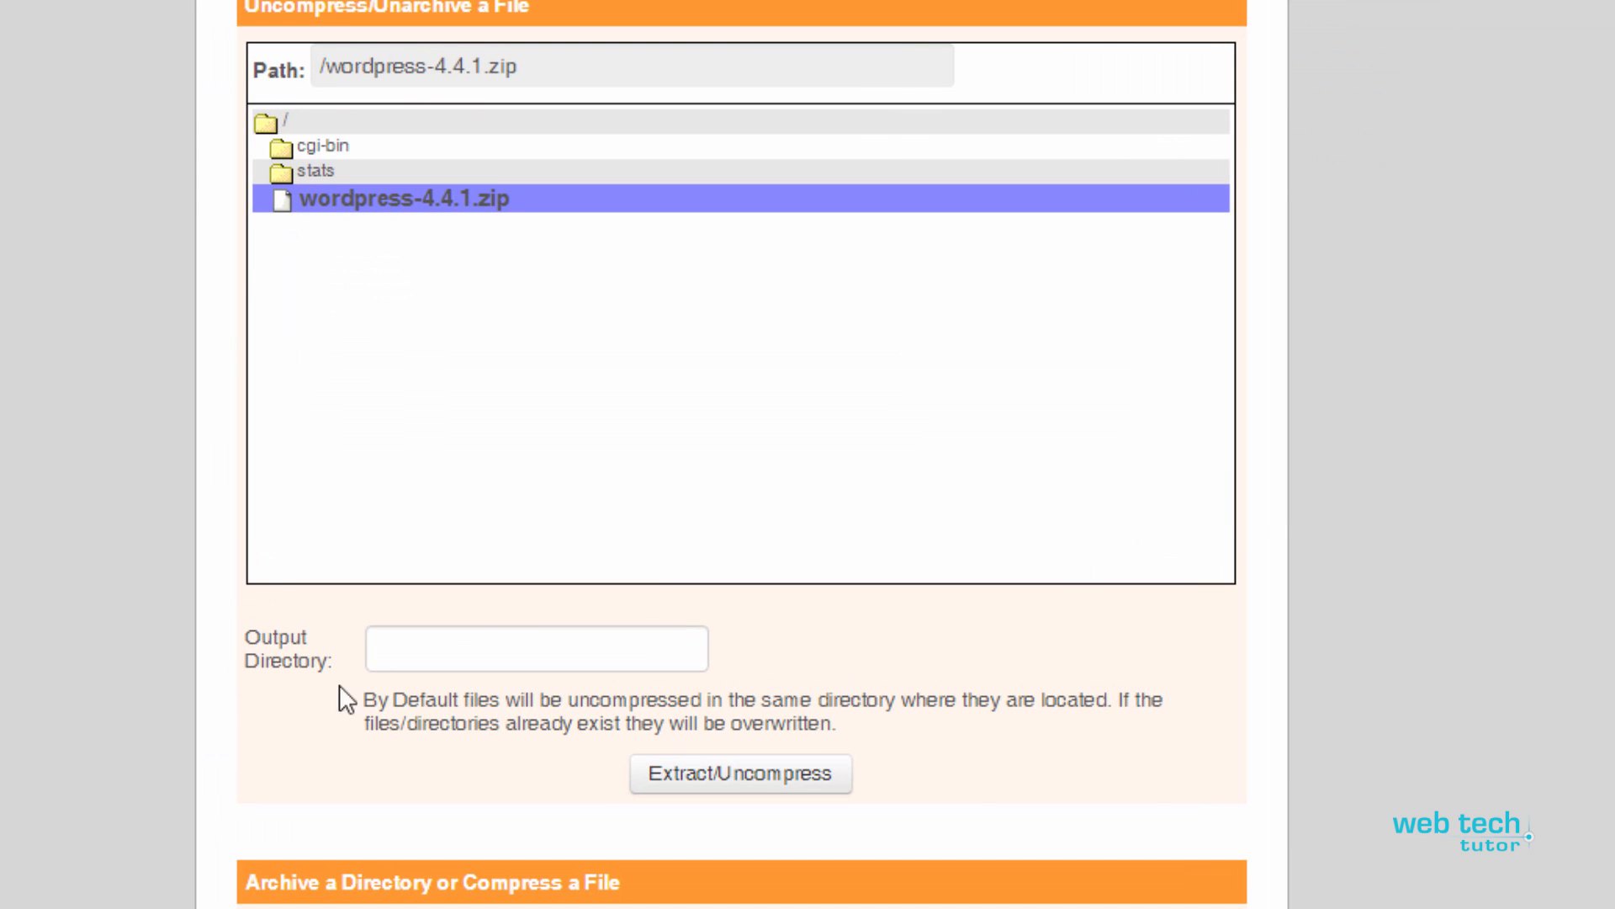
click(378, 660)
text(/)
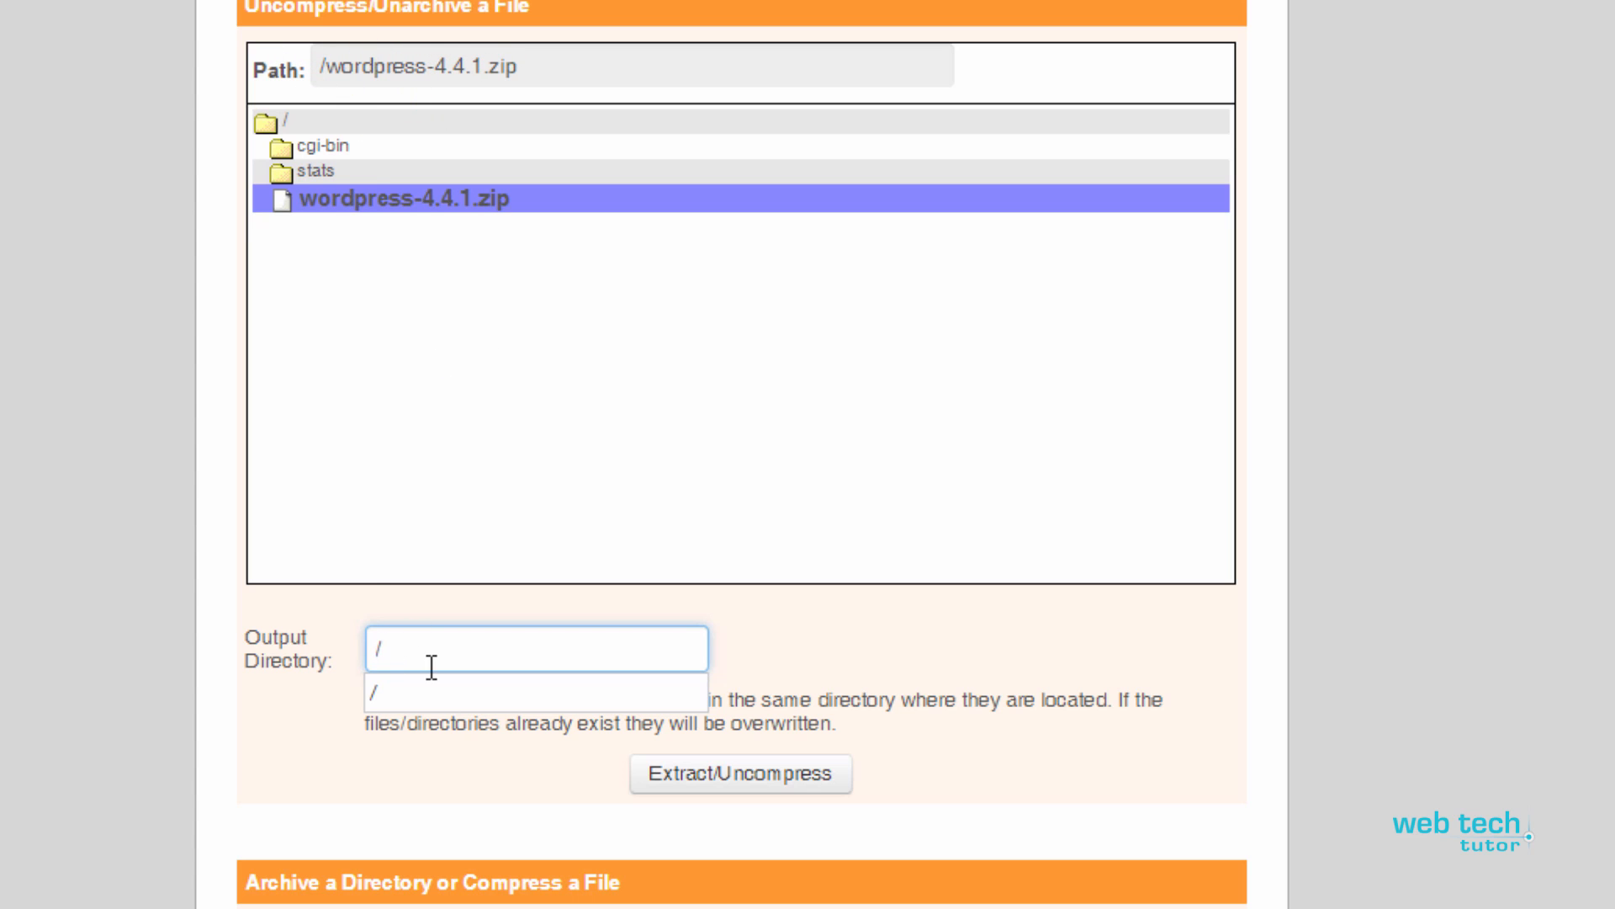
click(711, 775)
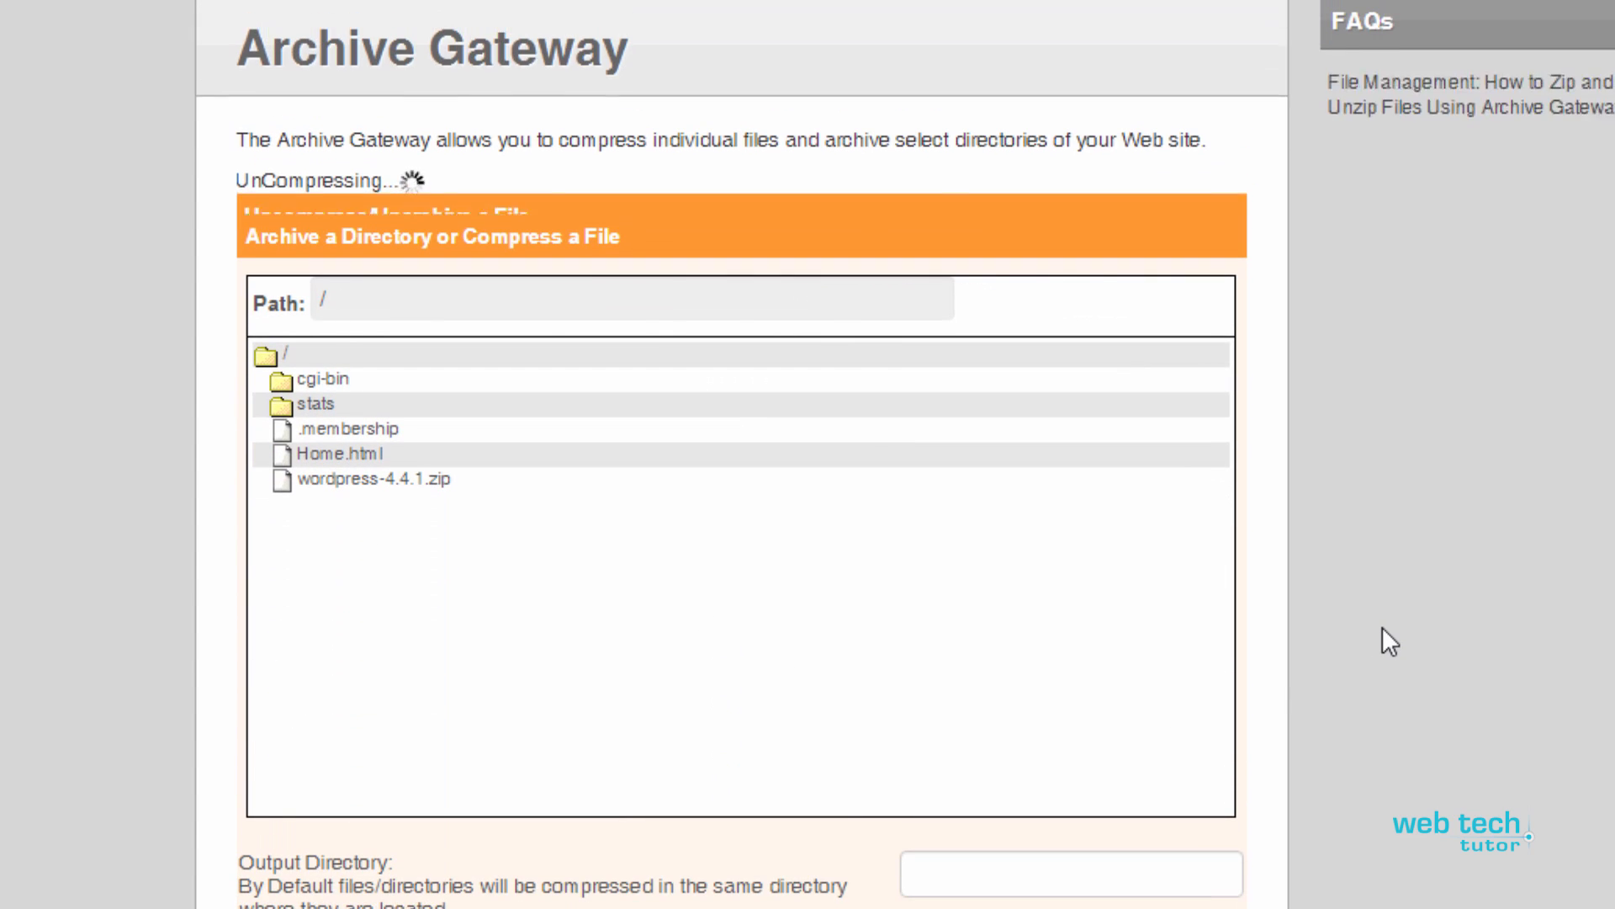
scroll(1380, 624, up, 2)
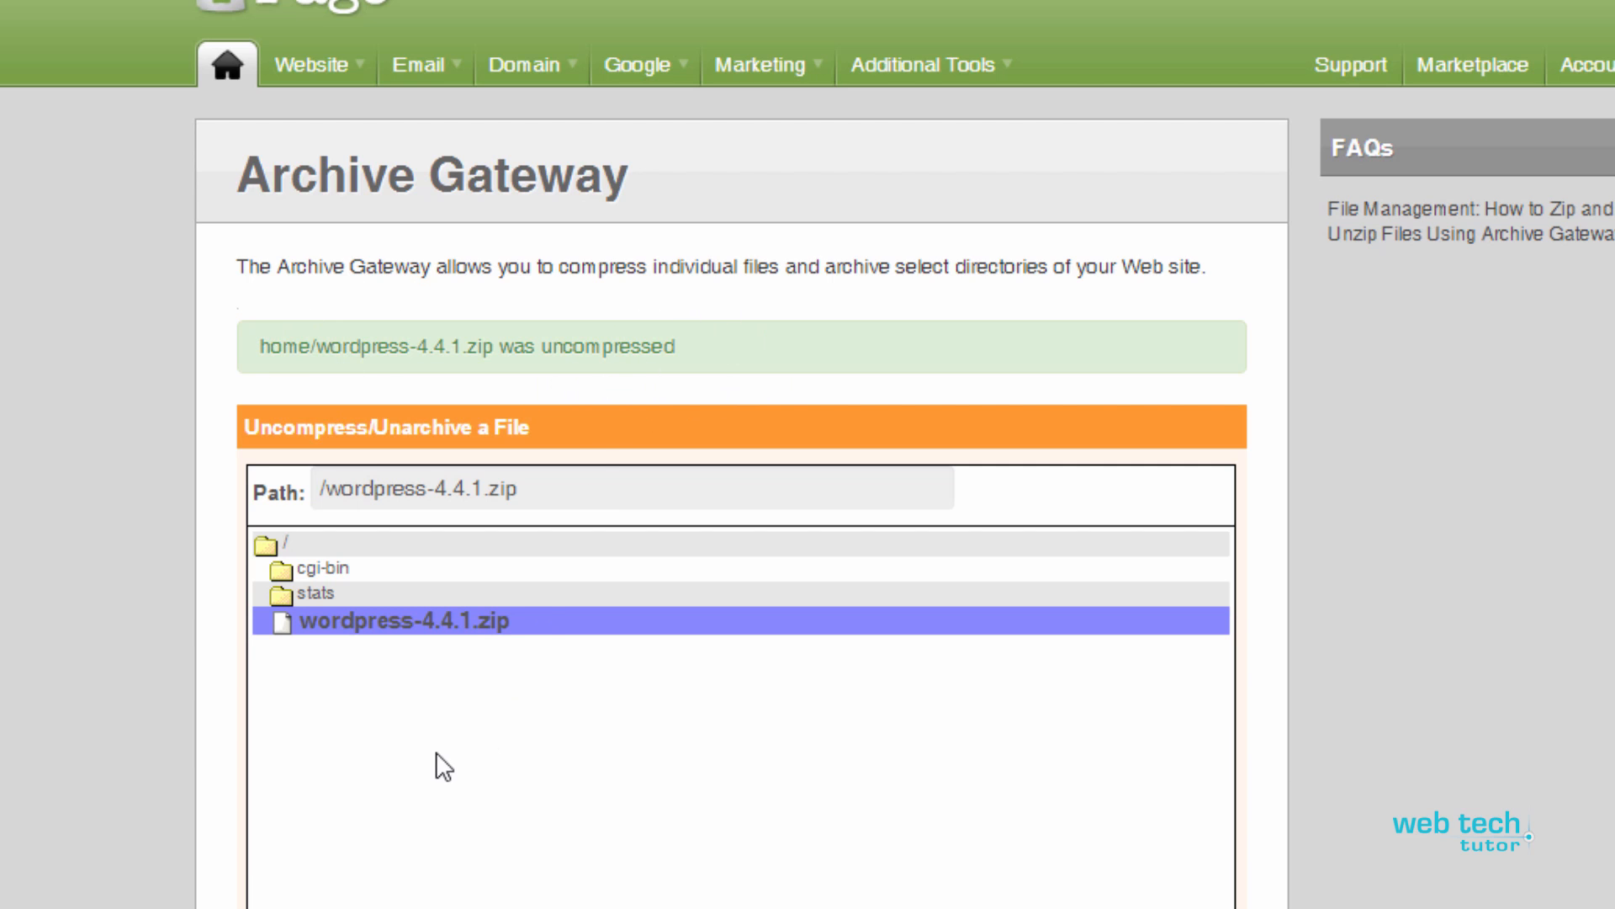
Return to FileManager and delete wordpress-4.4.1.zip from the root directory
click(319, 75)
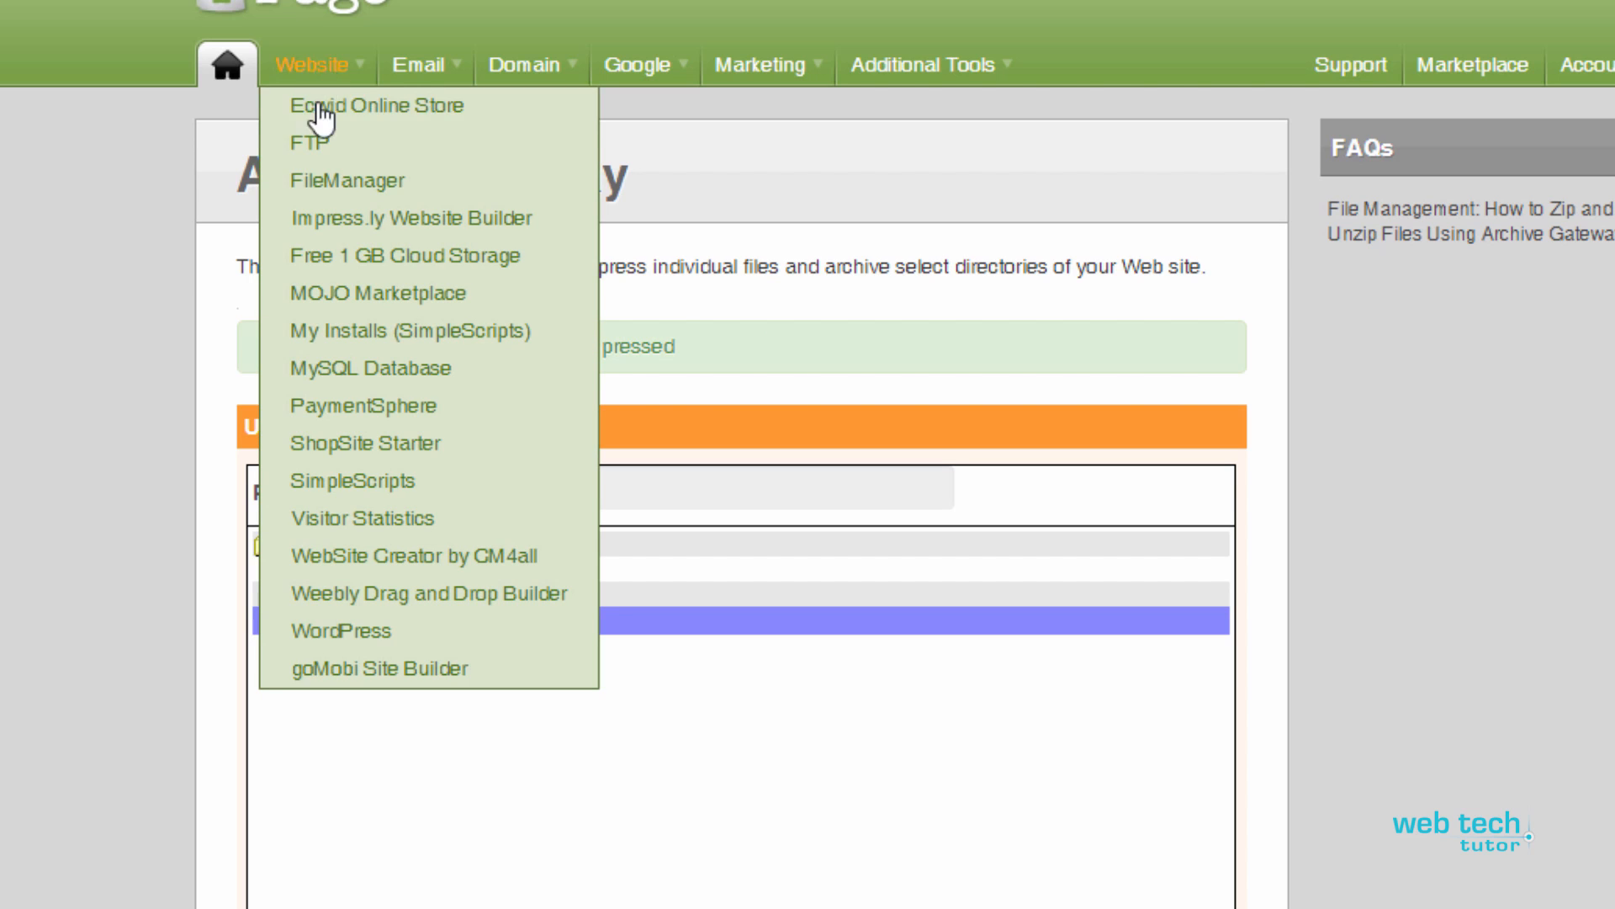
click(316, 187)
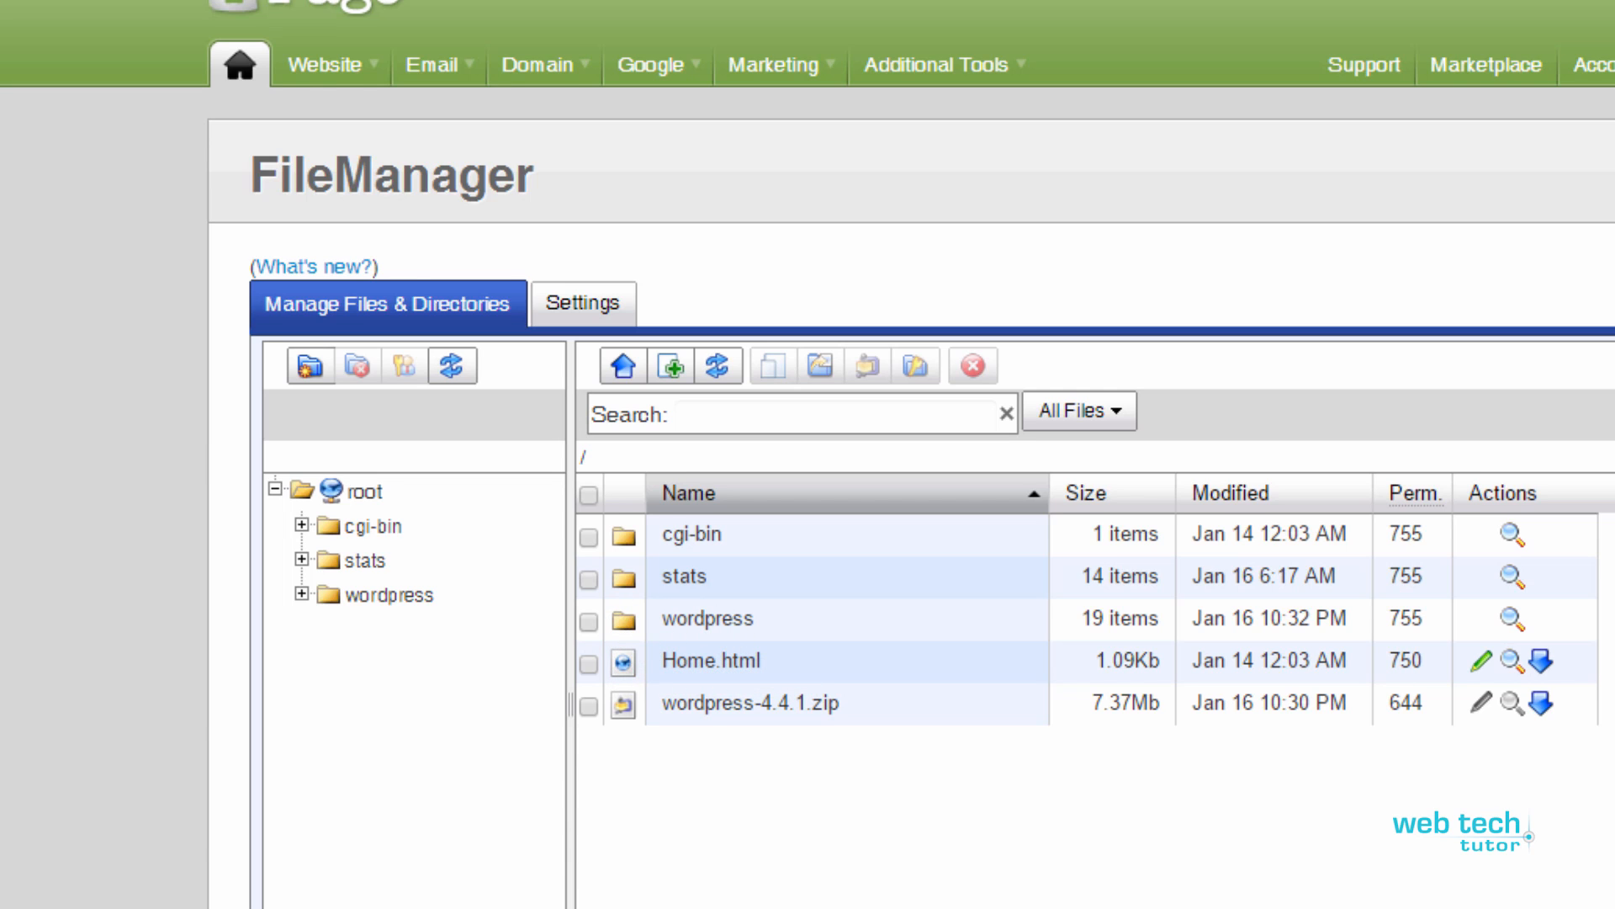
click(709, 713)
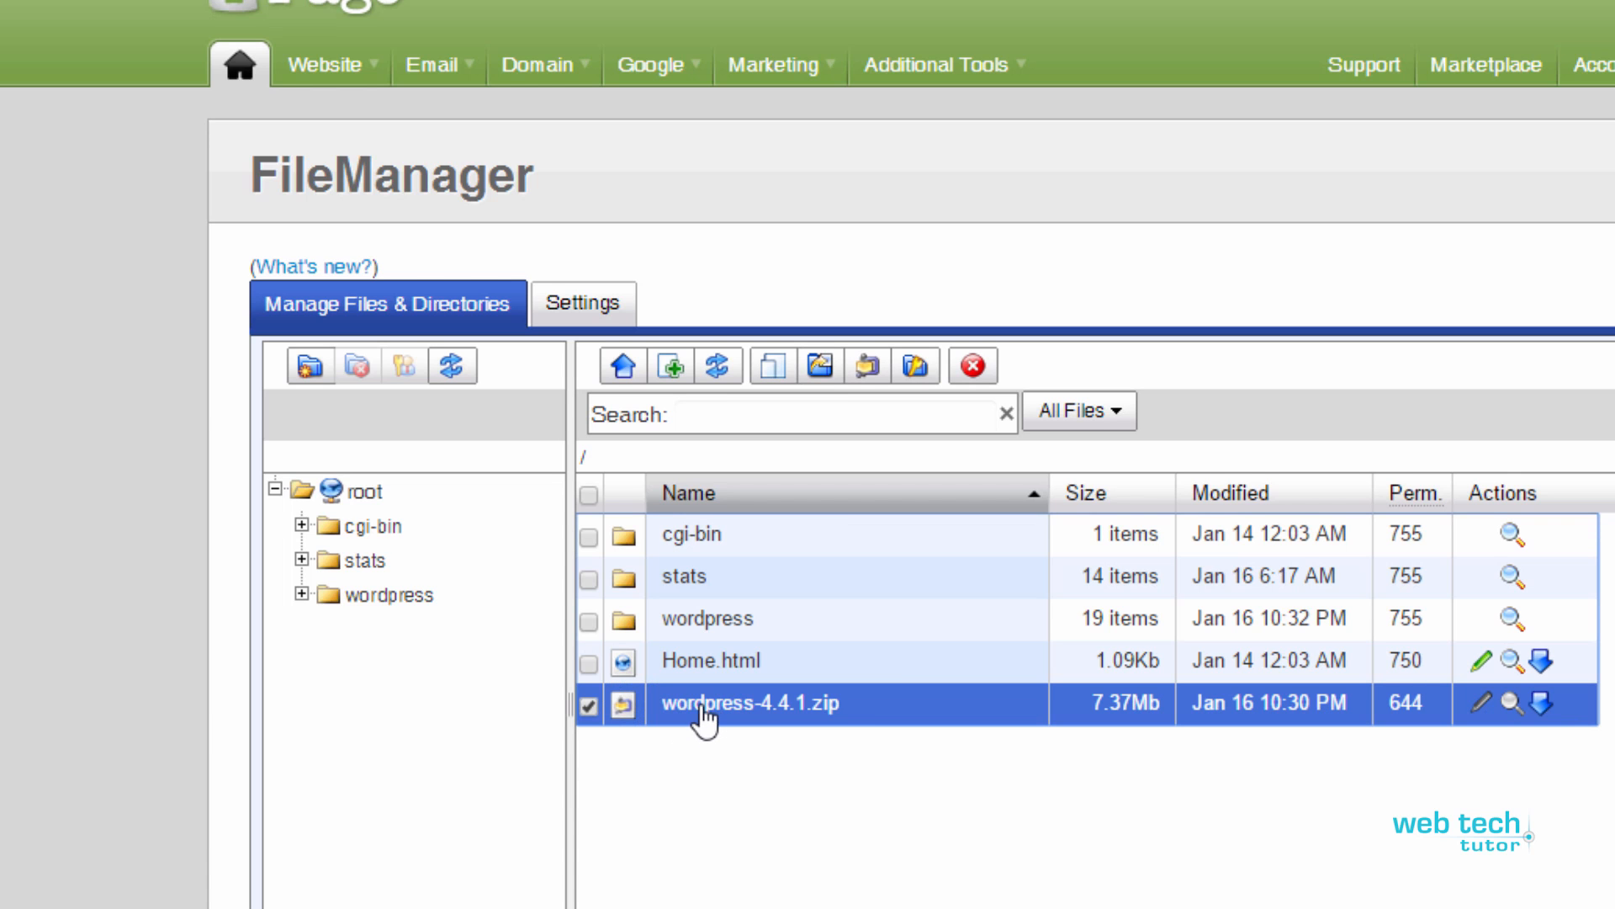
click(971, 367)
click(1012, 721)
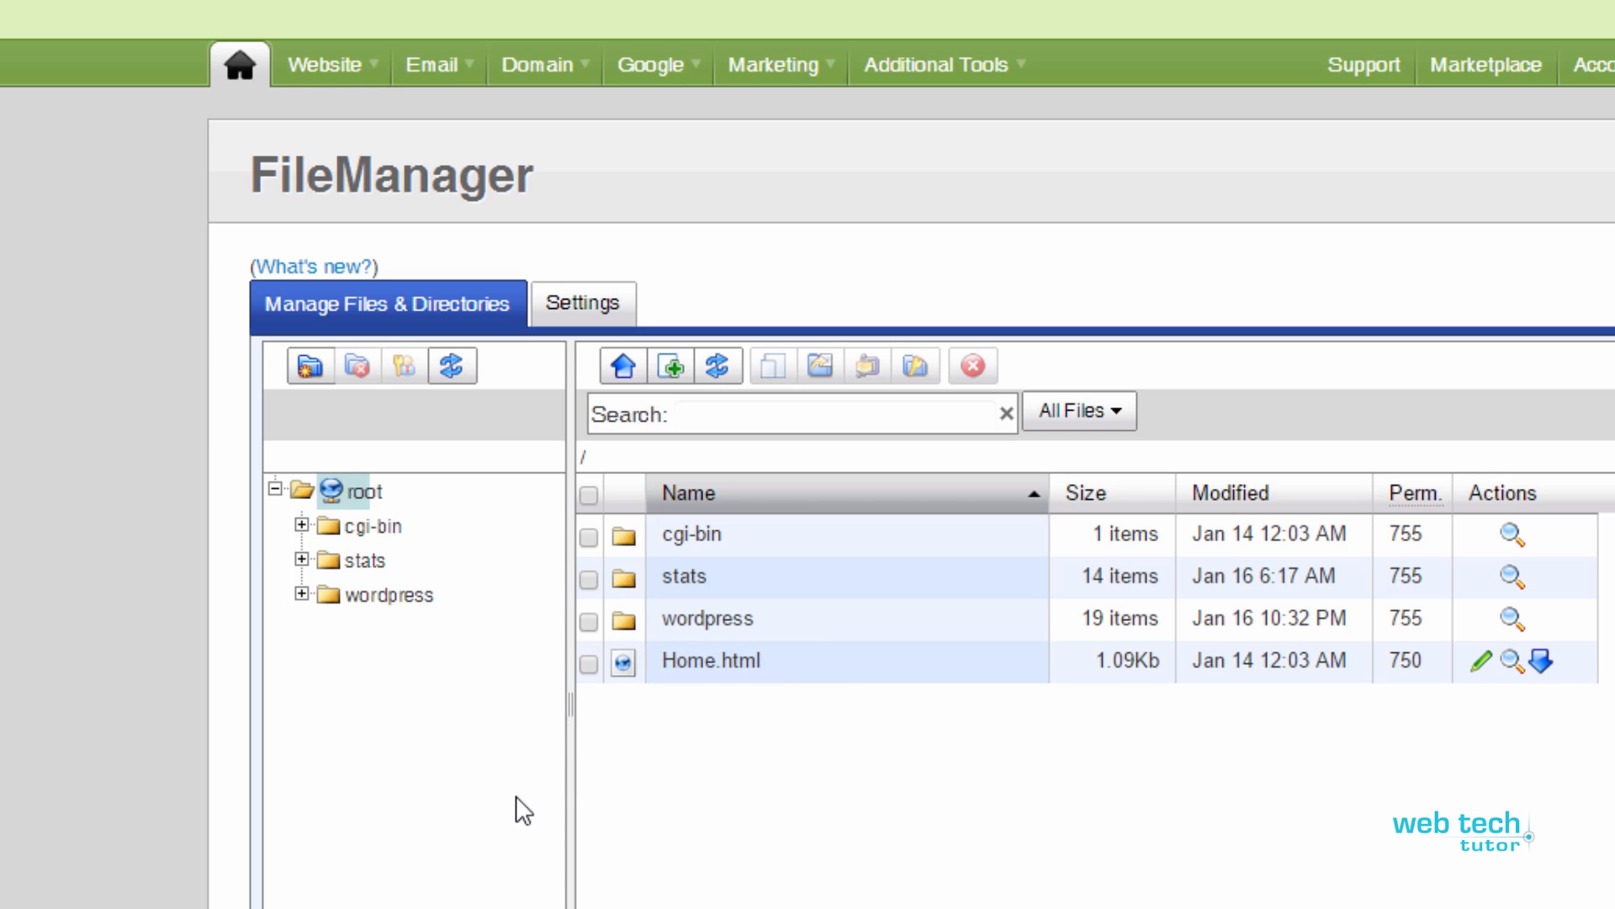
Move all files and folders inside the wordpress folder to the root directory /
double_click(625, 620)
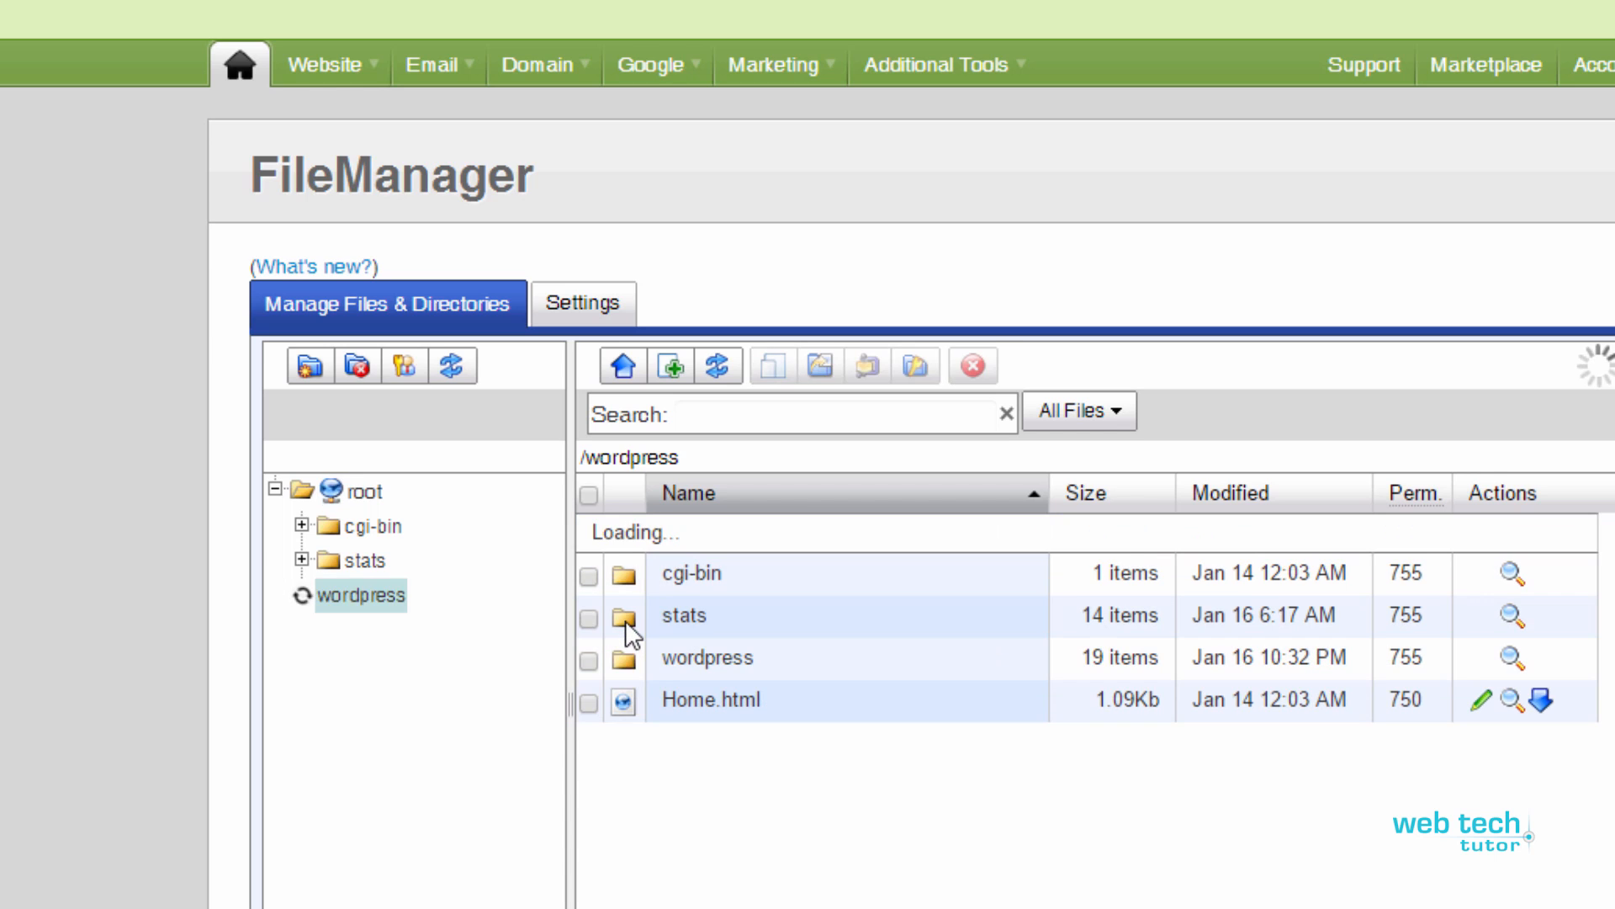
click(704, 554)
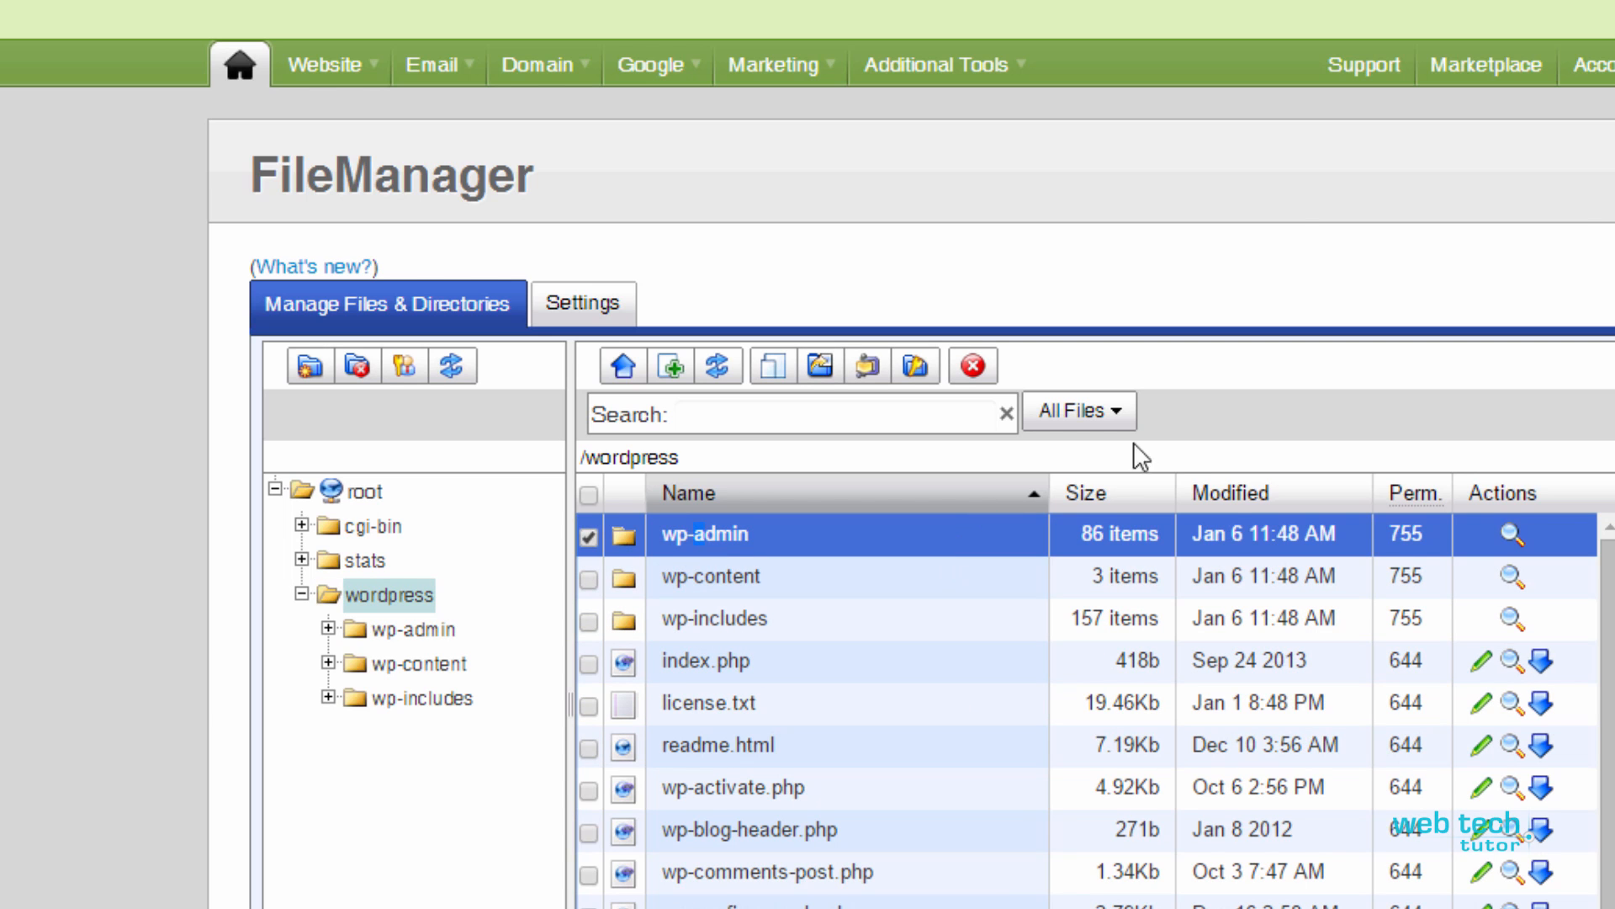
click(1109, 414)
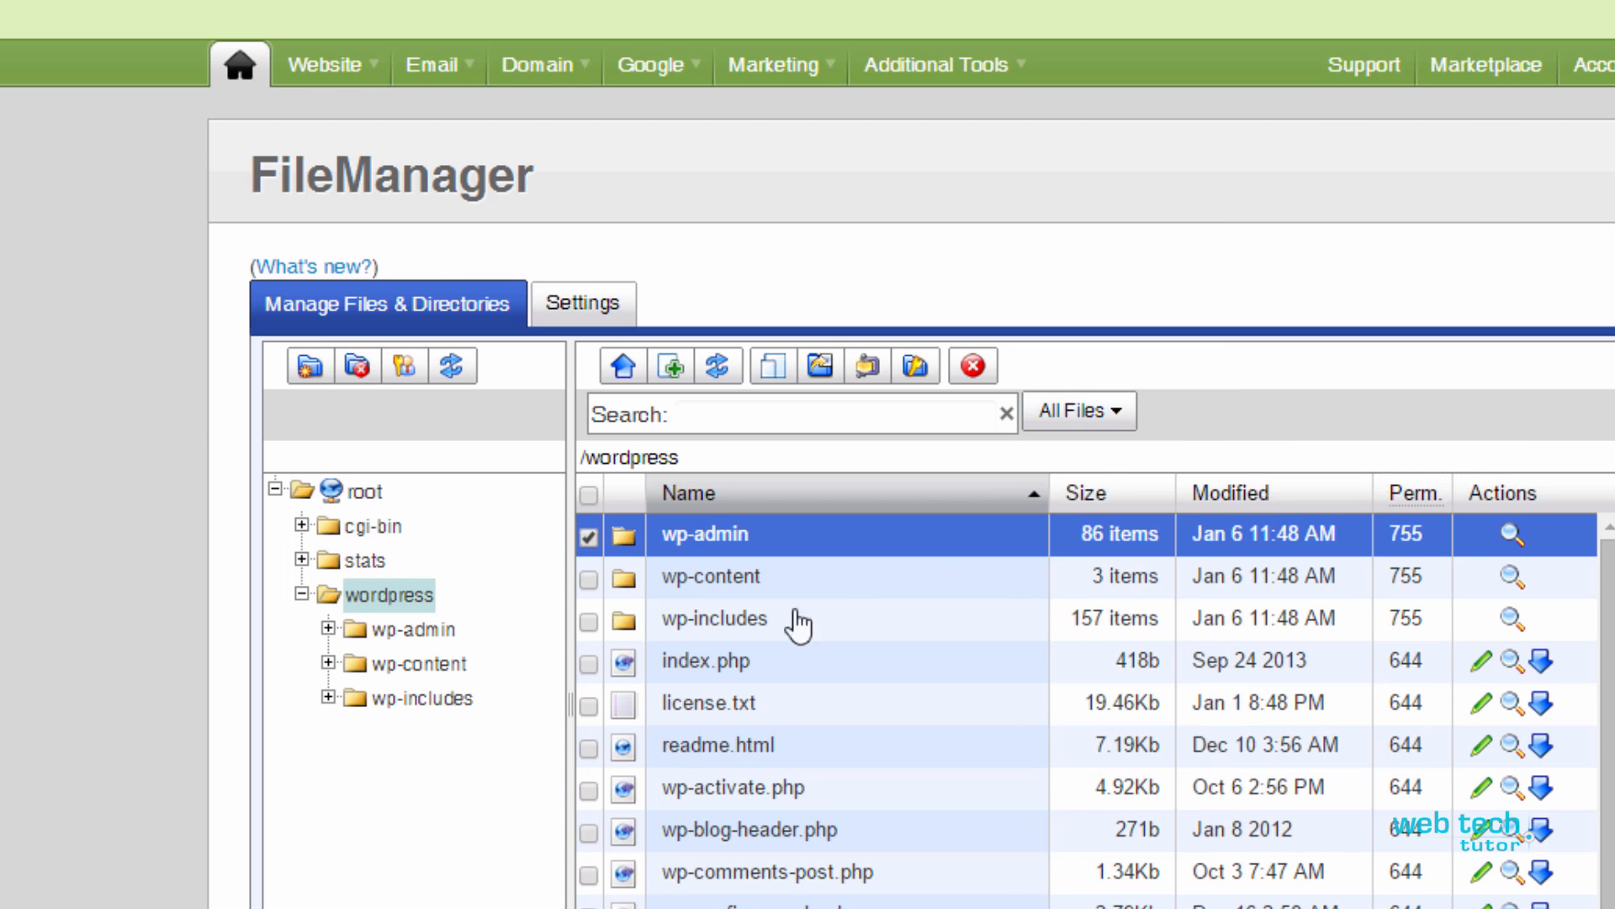
scroll(669, 744, down, 3)
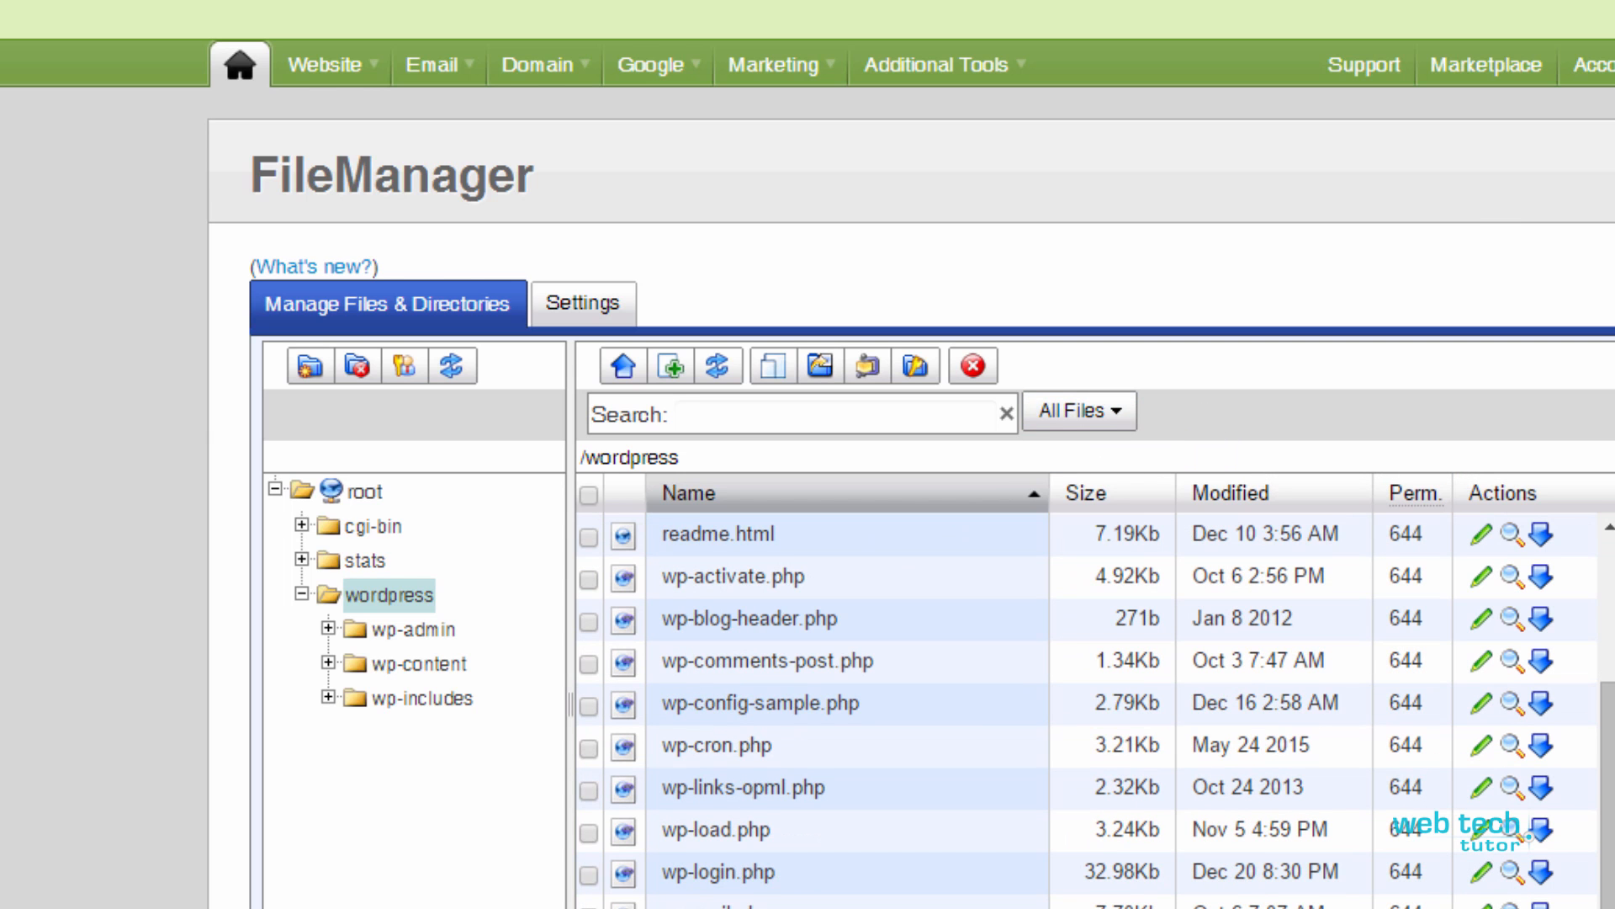
key(ctrl+a)
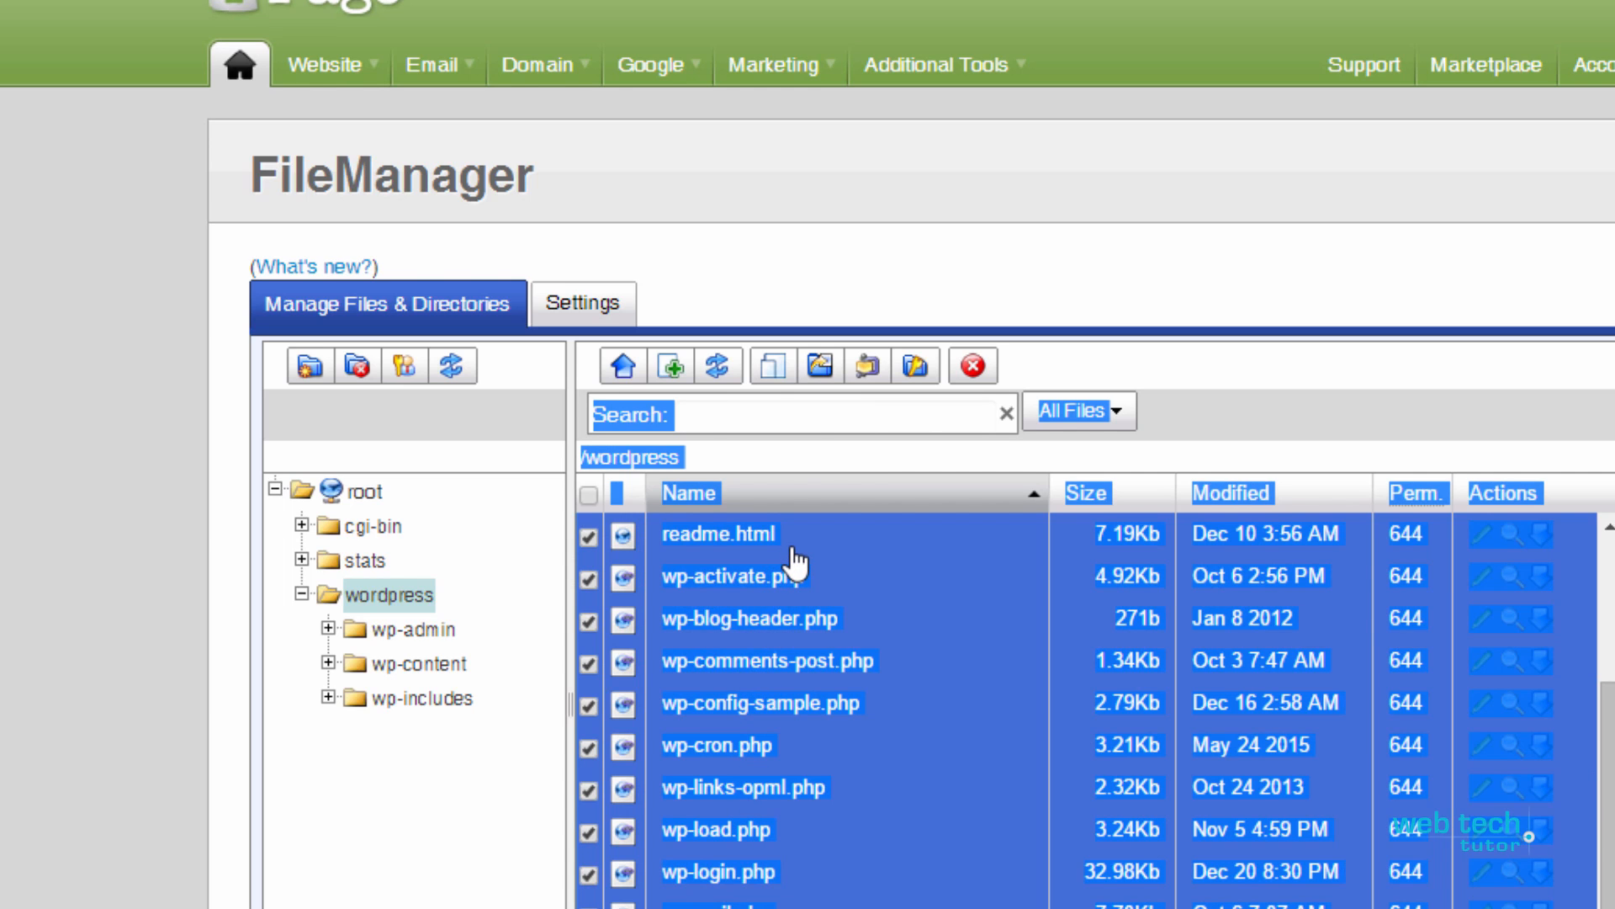
scroll(842, 606, up, 3)
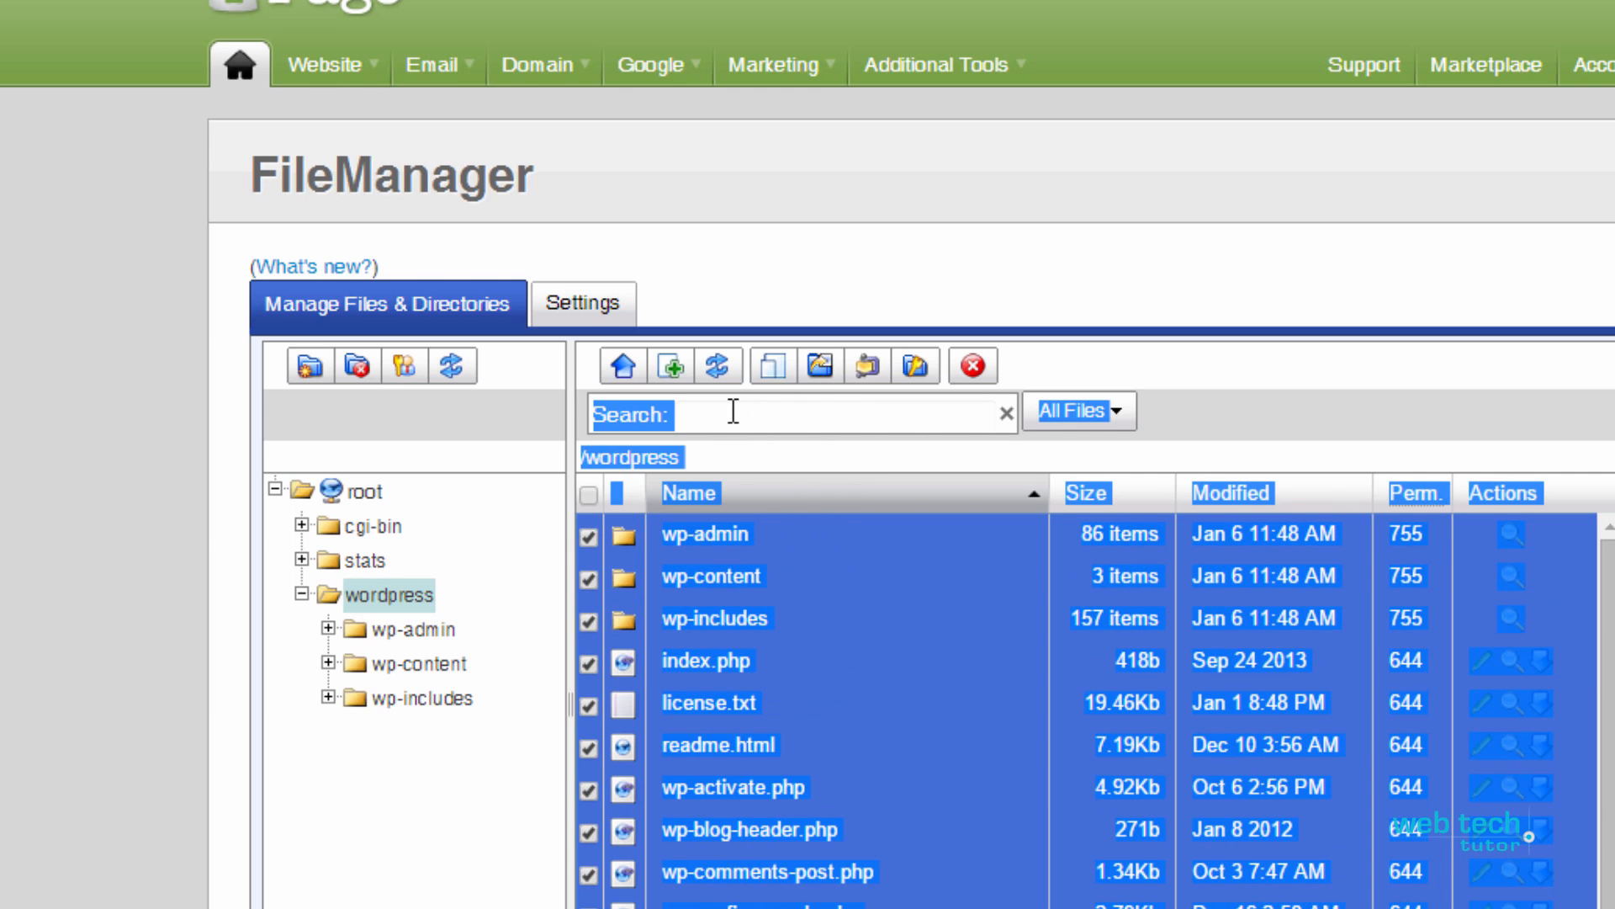
click(819, 384)
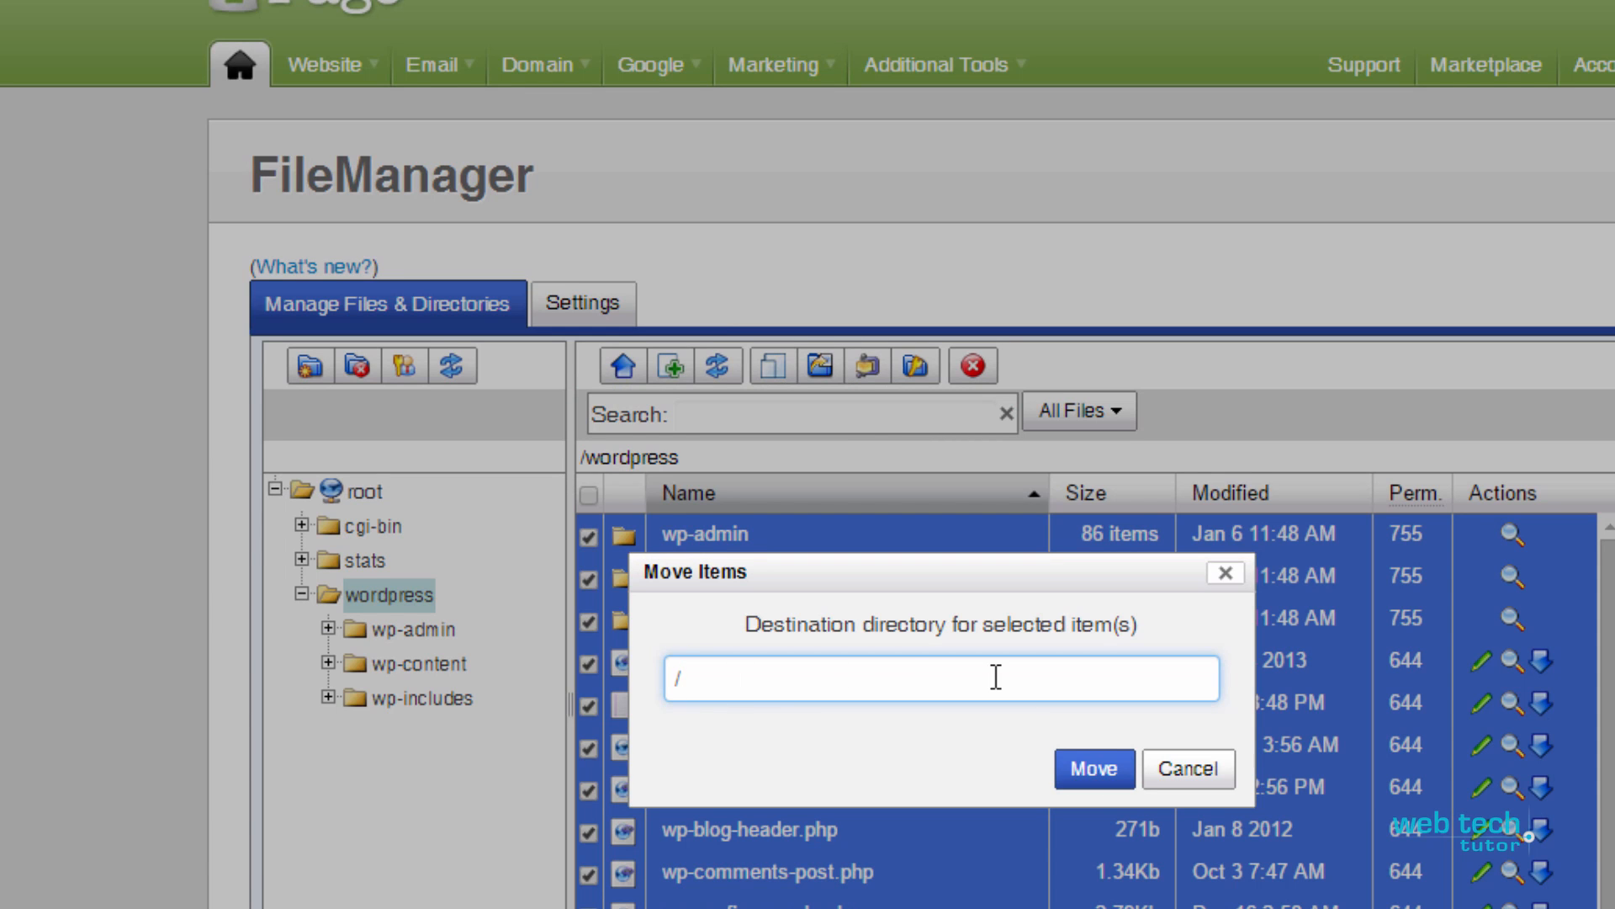
click(1090, 770)
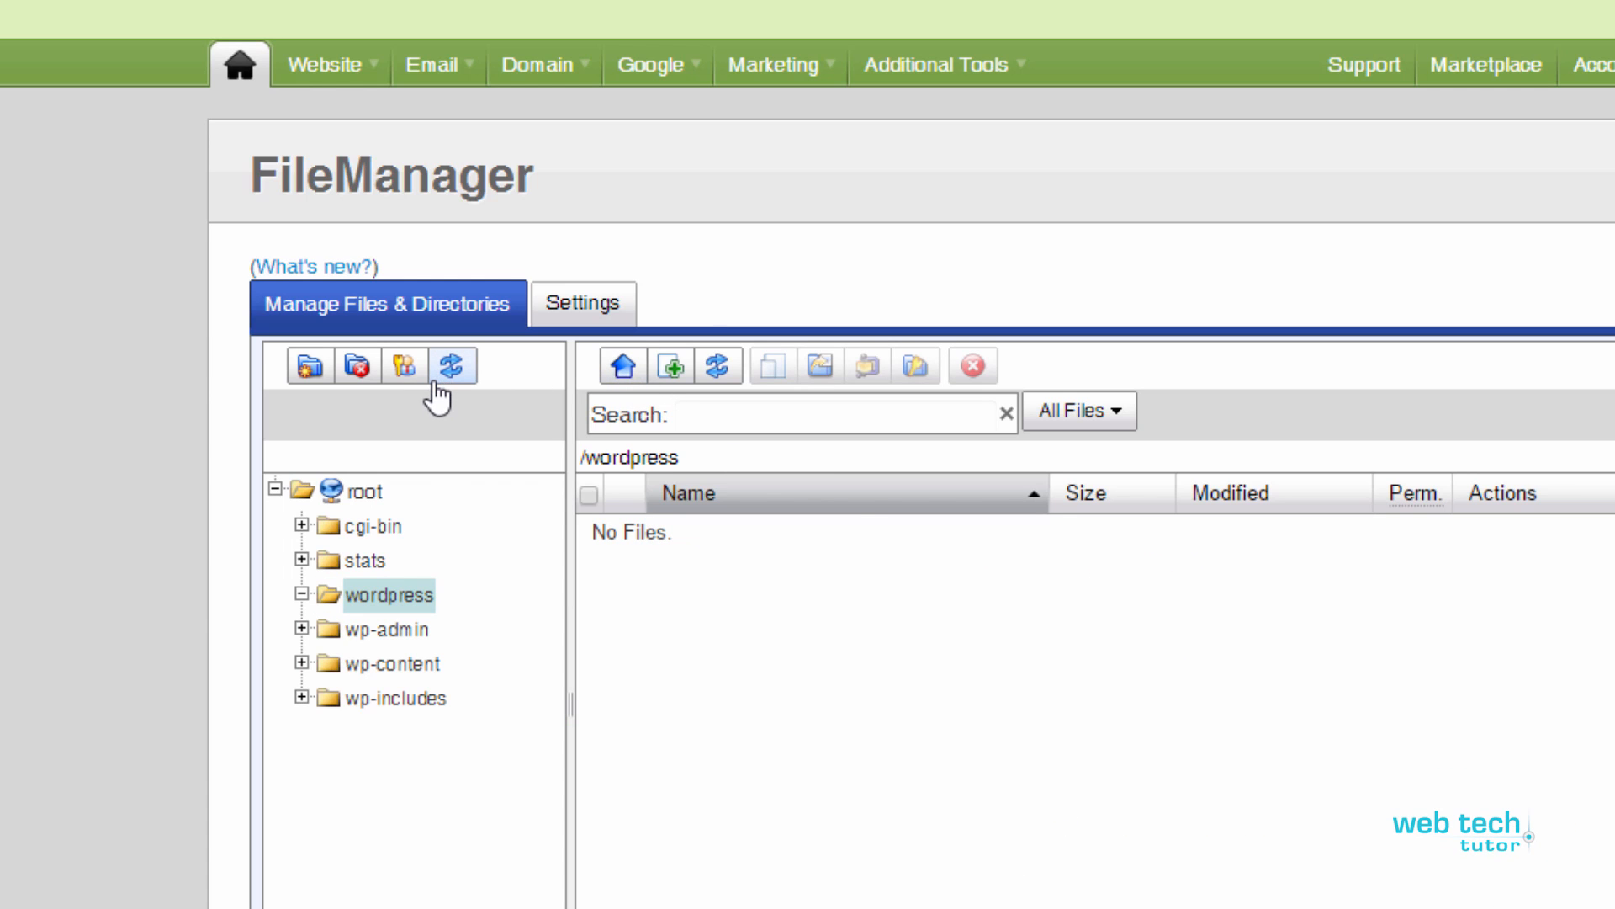
Delete the emptied wordpress folder from the root directory
click(345, 491)
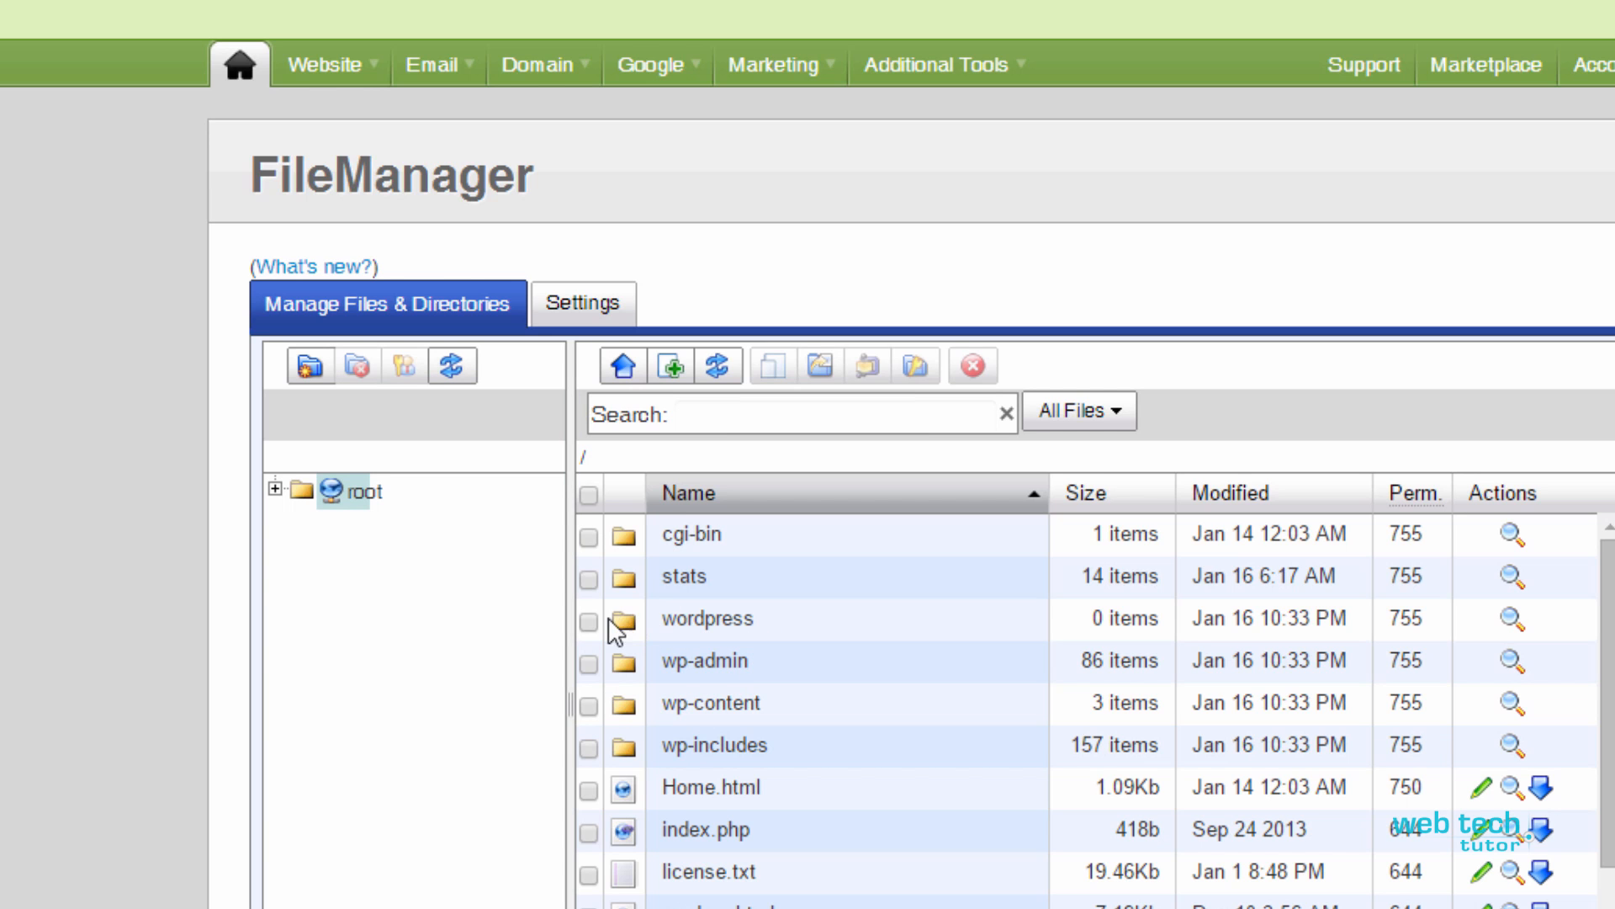
click(711, 629)
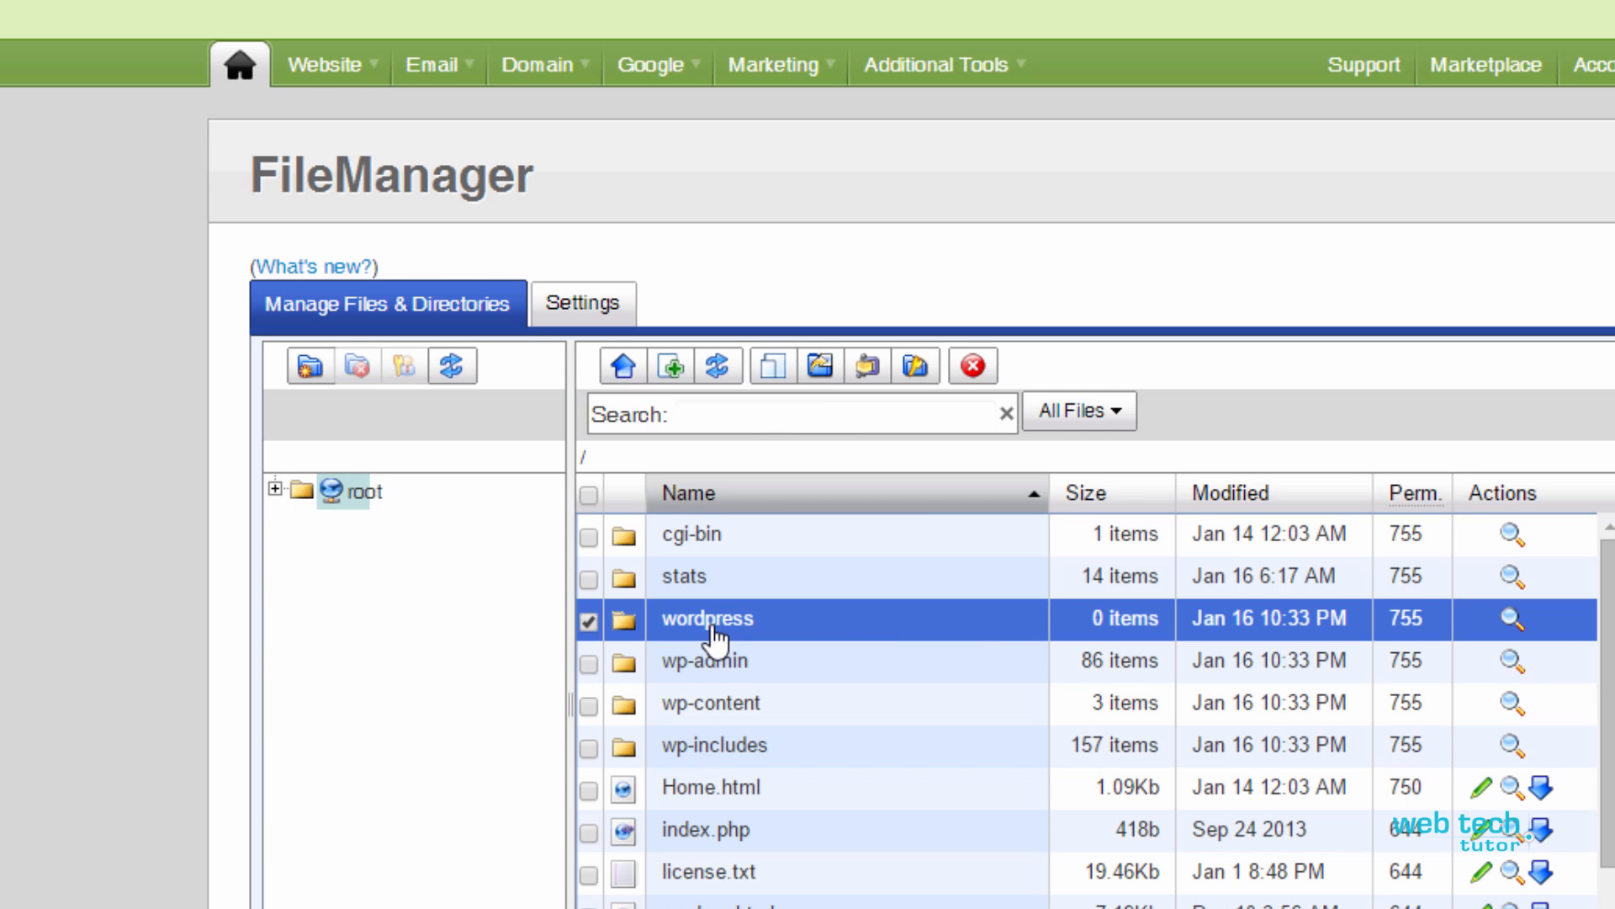
click(973, 367)
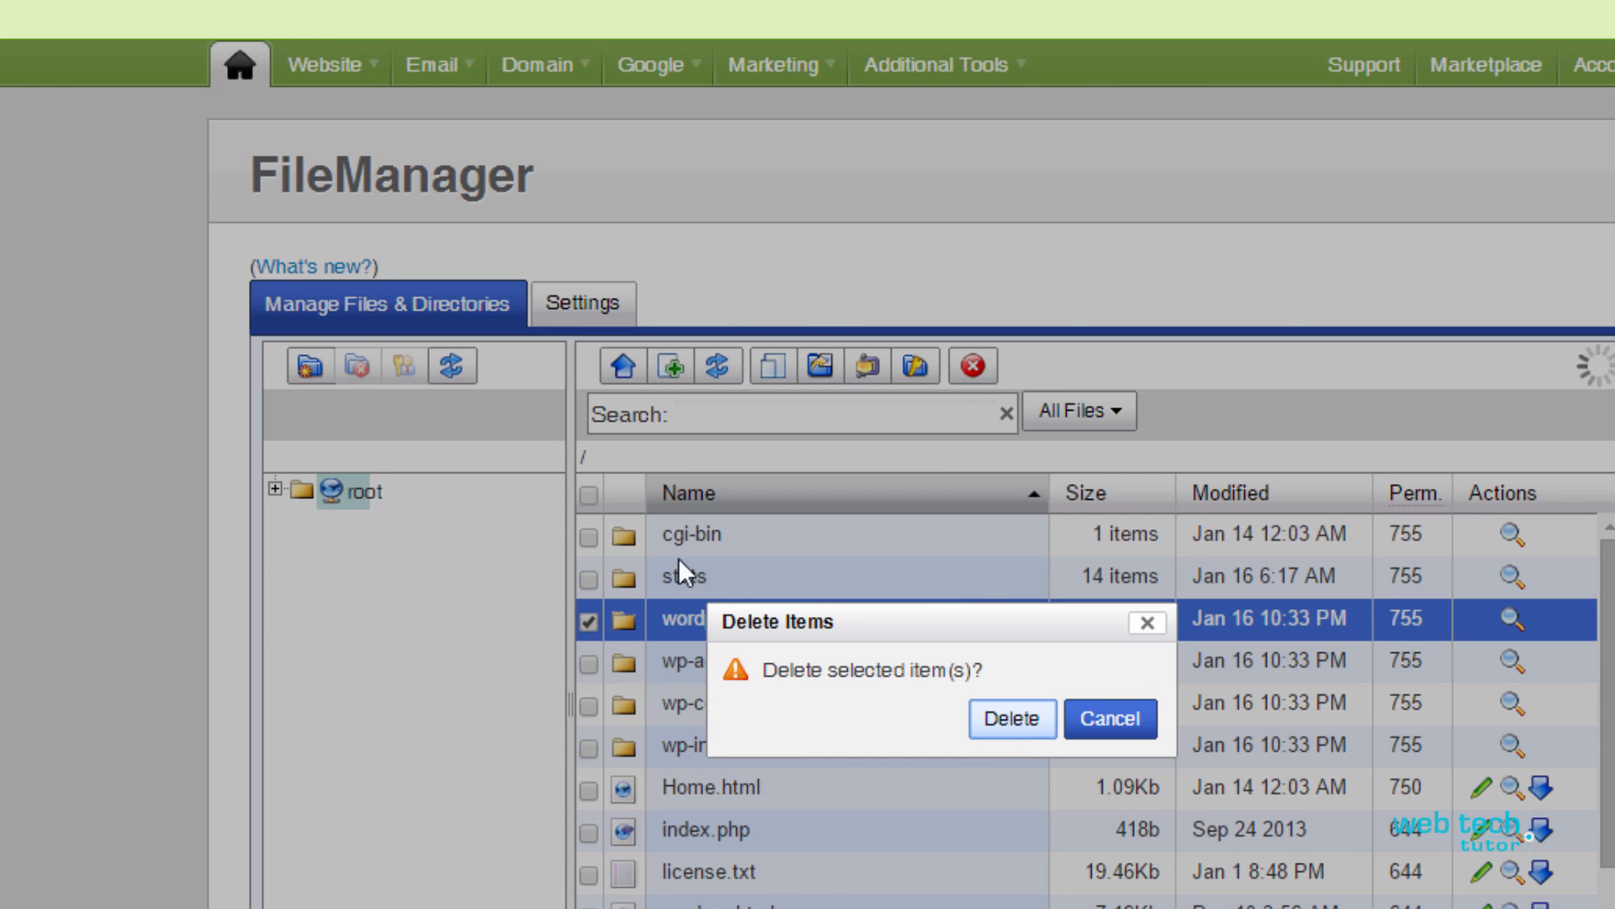